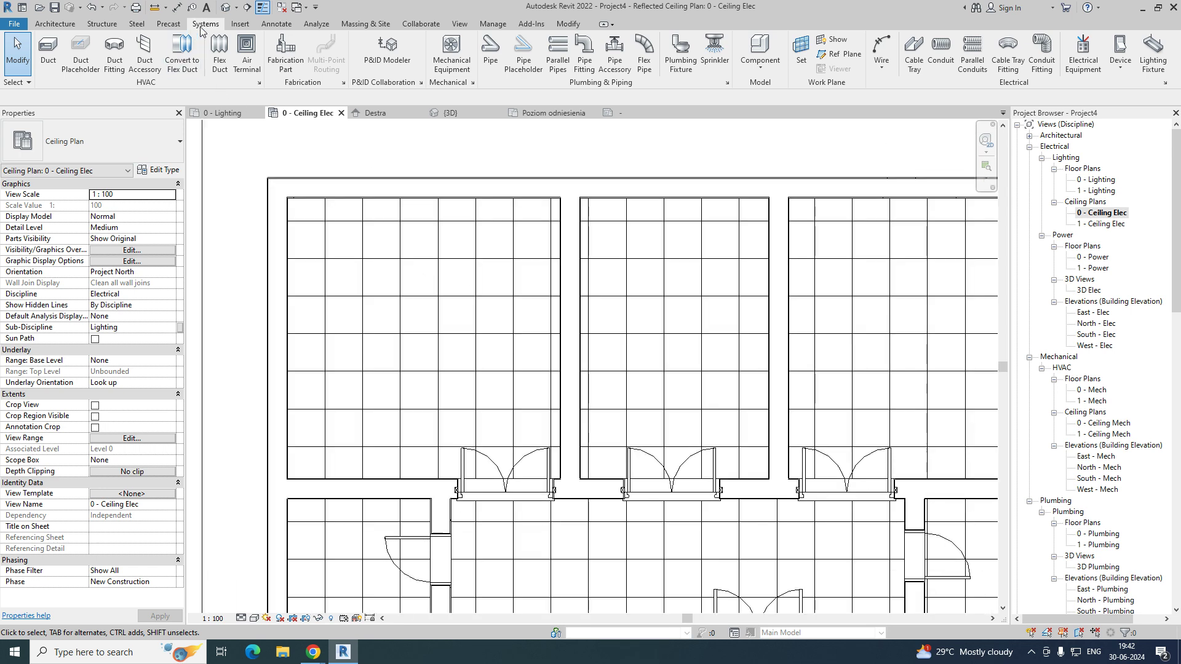
Step: Start placing a lighting fixture with MADERA_3_LED type 497124, 620X620MM 4150LM 830 IP44 PRM GRAY (34W)
left_click(1150, 62)
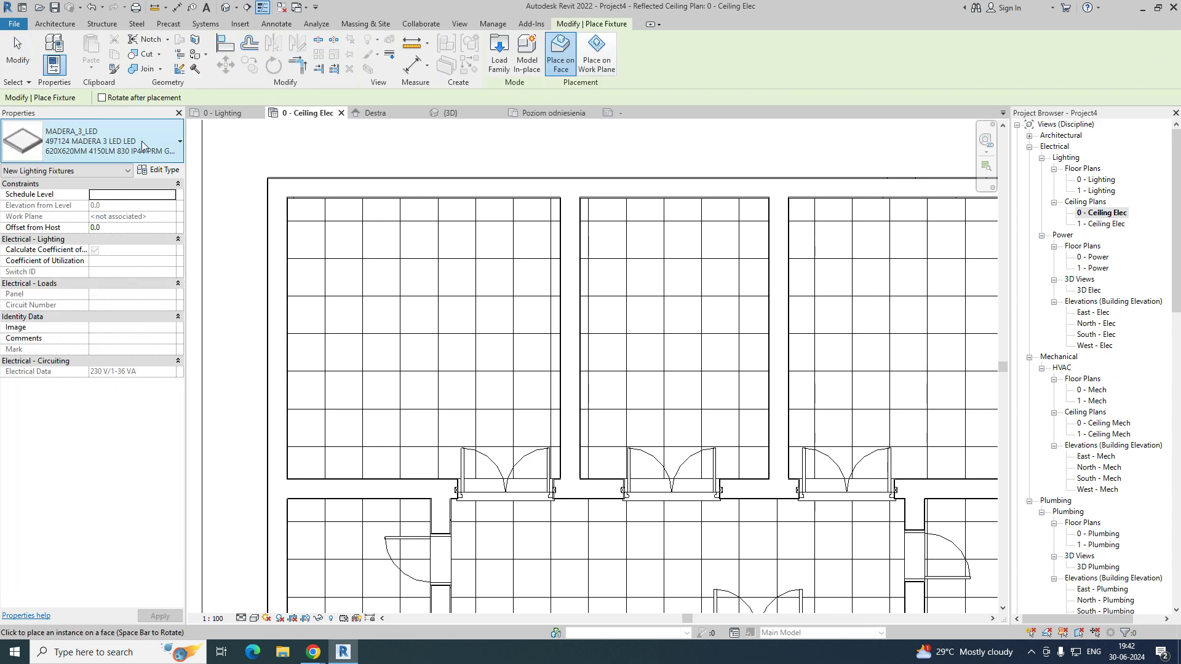
left_click(142, 140)
scroll(151, 306, "up", 3)
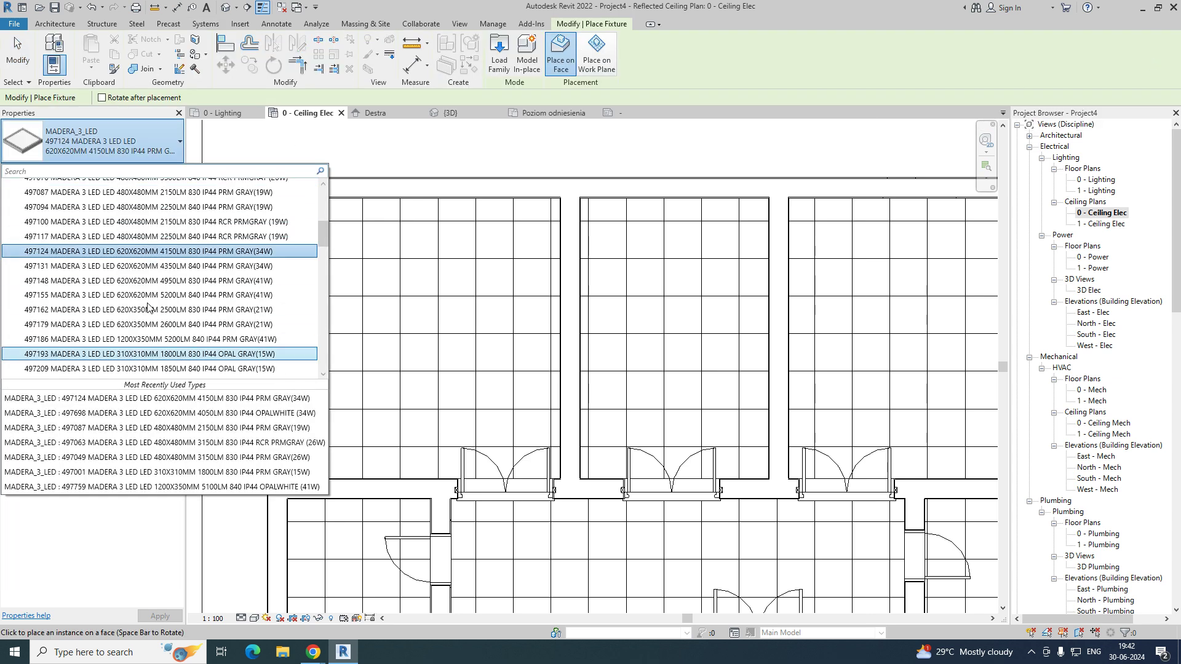
scroll(150, 303, "up", 4)
scroll(218, 281, "down", 3)
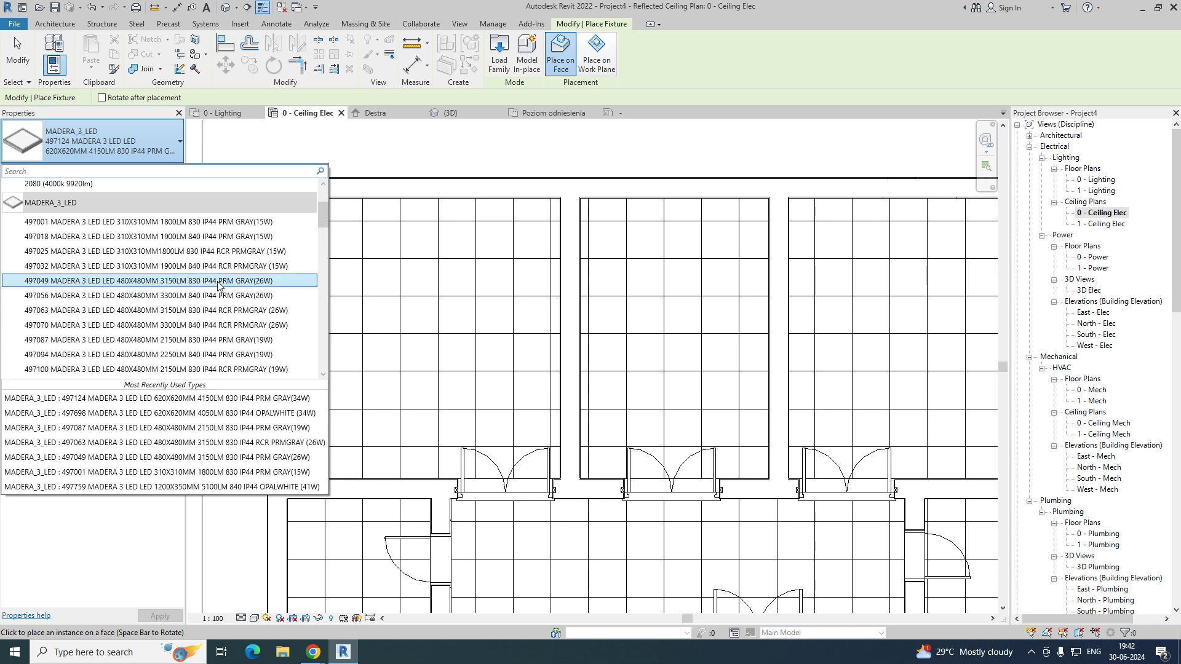
scroll(220, 288, "up", 3)
scroll(221, 287, "down", 2)
scroll(234, 286, "down", 3)
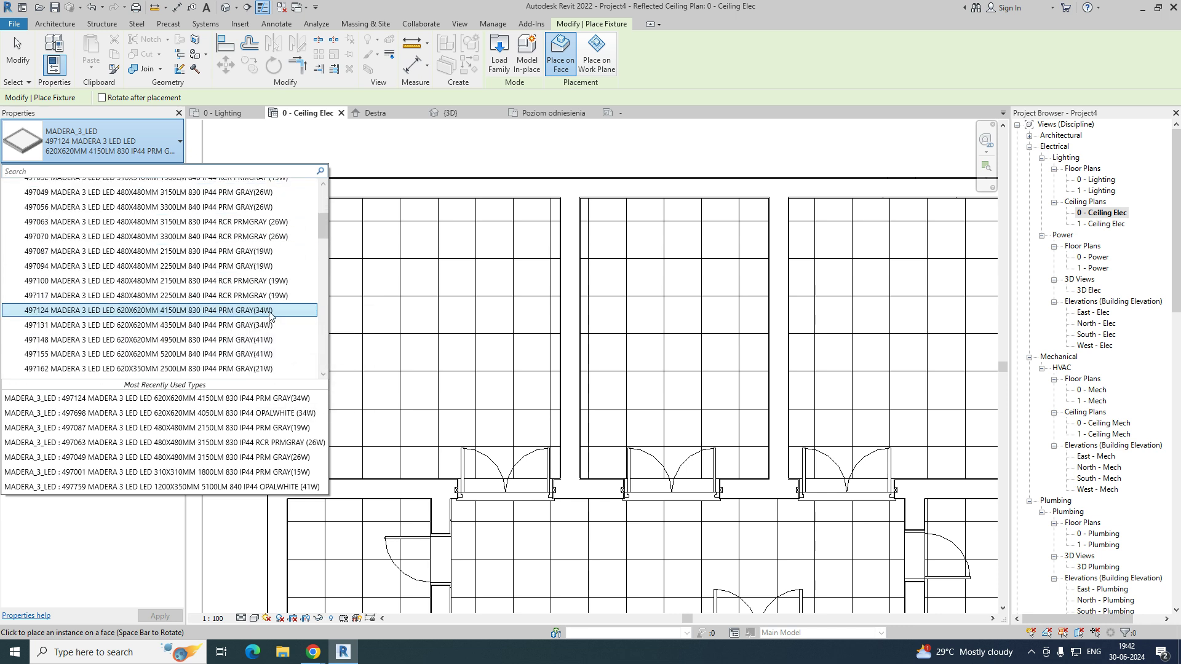
left_click(240, 255)
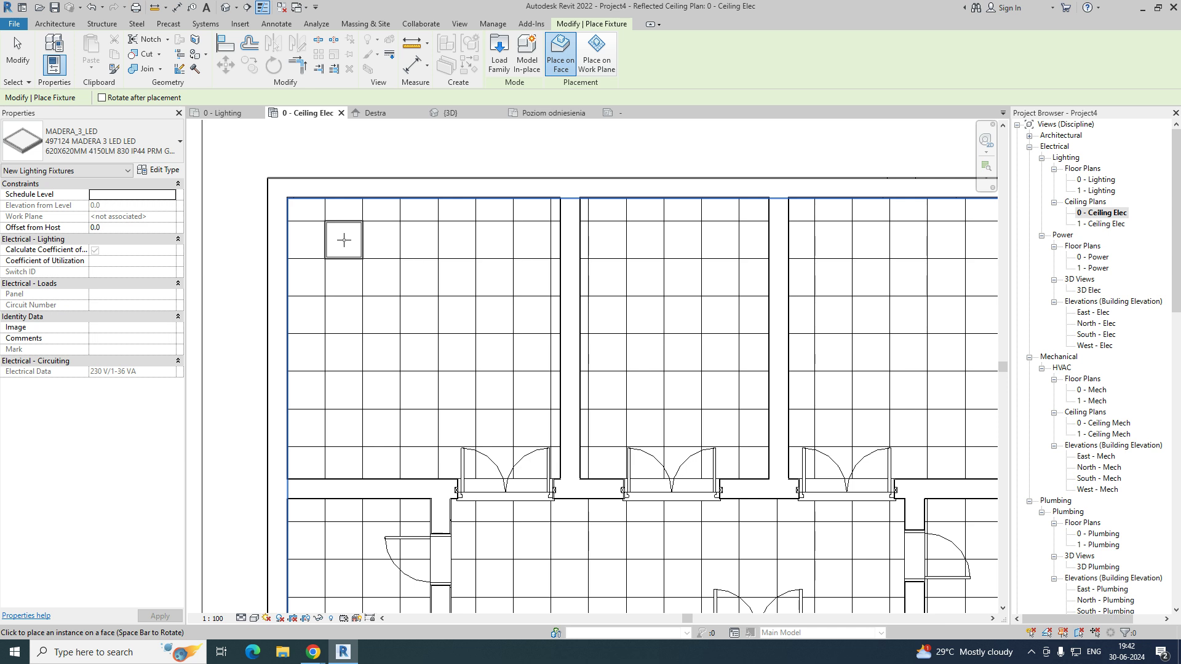
Step: Add a spot elevation with a leader to the ceiling of the upper-left room, placing its symbol above the building's upper wall
left_click(283, 25)
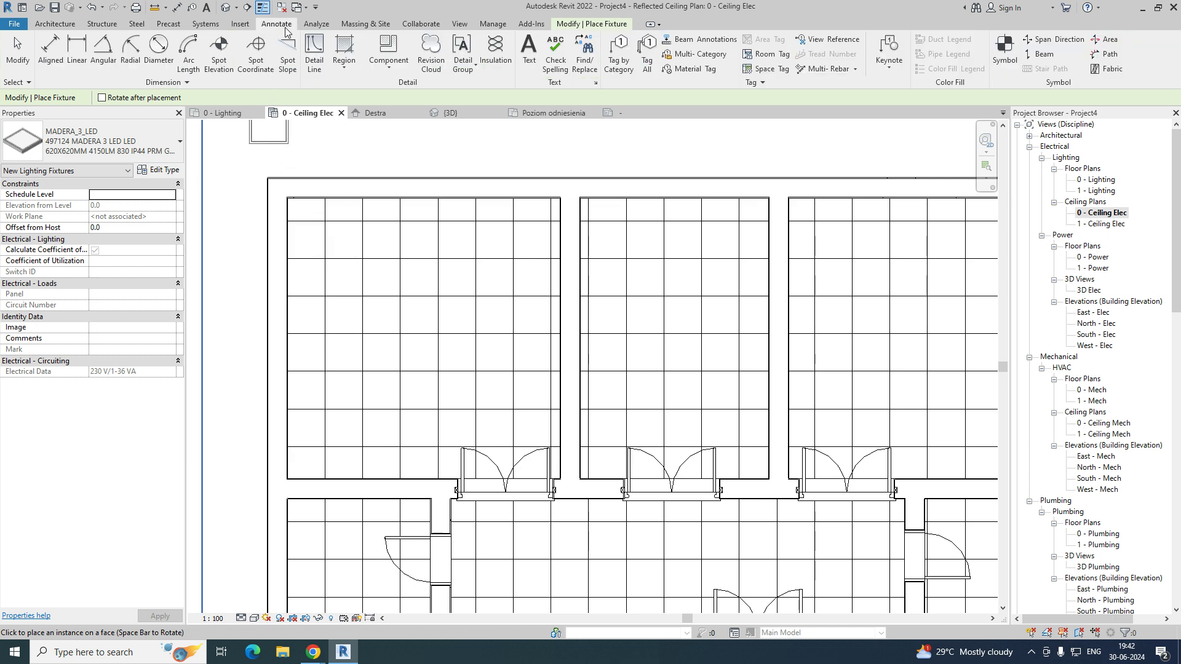
left_click(256, 54)
left_click(349, 293)
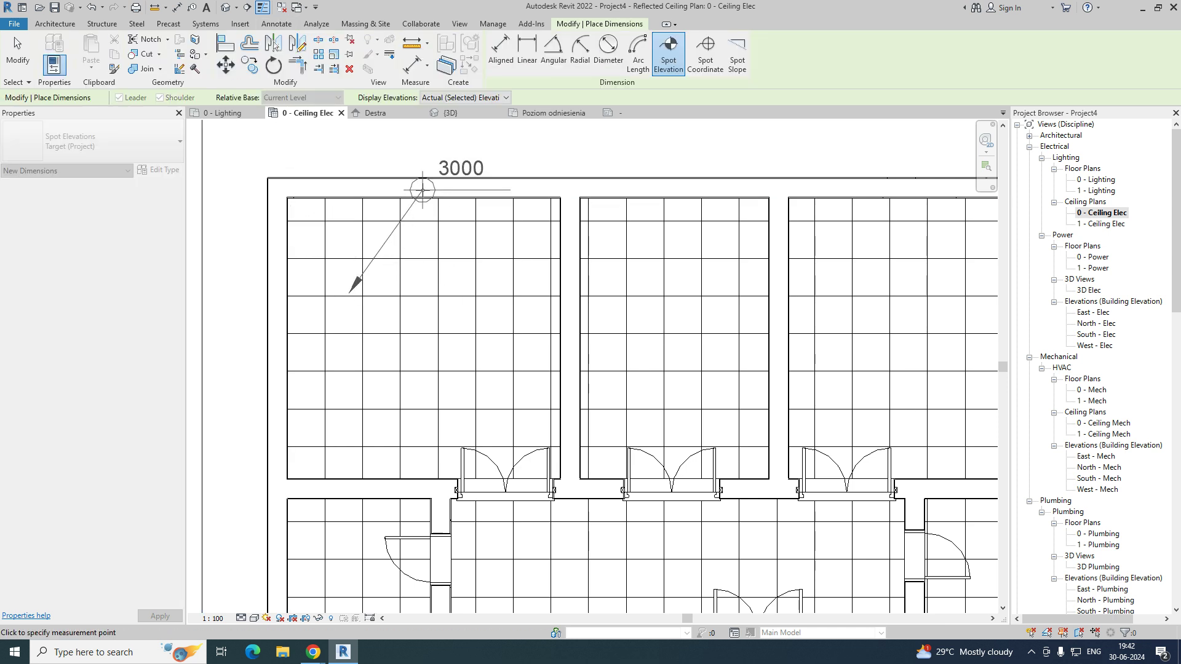
left_click(587, 162)
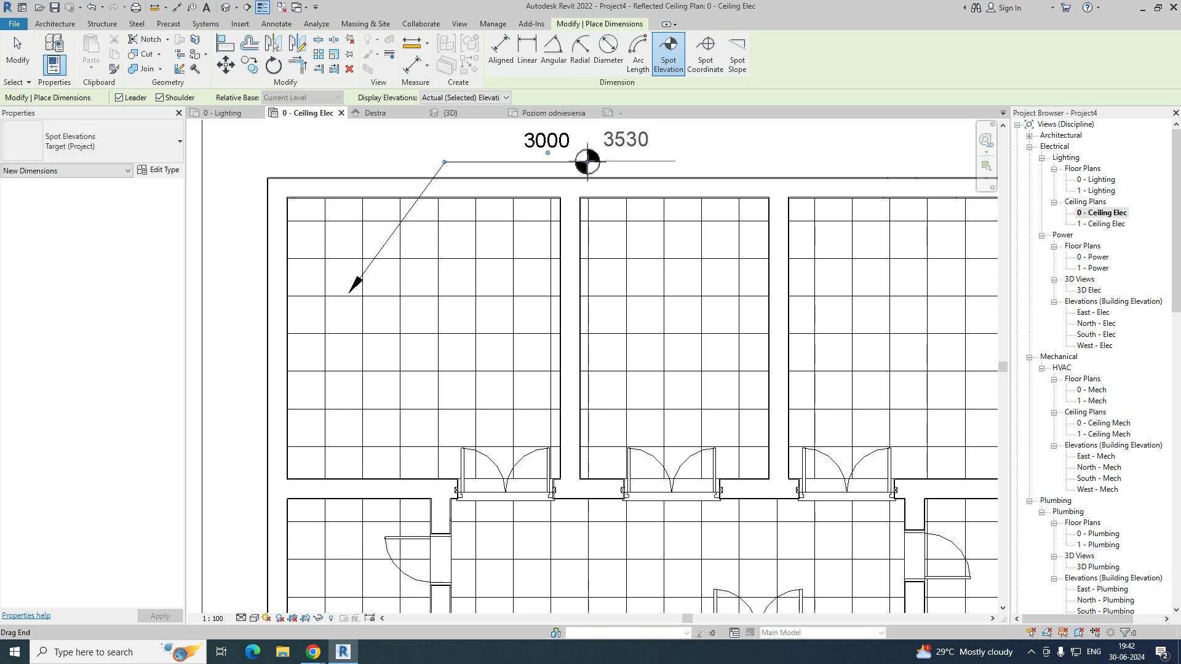
key("Escape")
key("Escape")
left_click(538, 163)
left_click(382, 134)
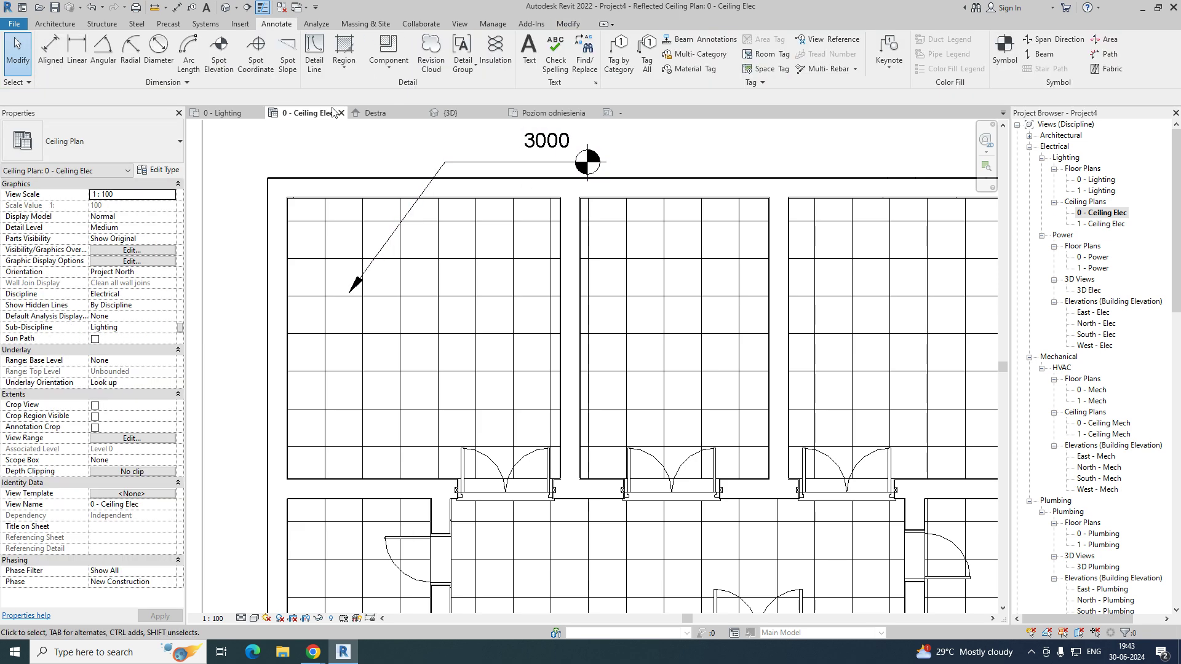
Step: Place one MADERA_3_LED fixture in the upper-left room, at the second tile column and second tile row of the ceiling grid
left_click(206, 24)
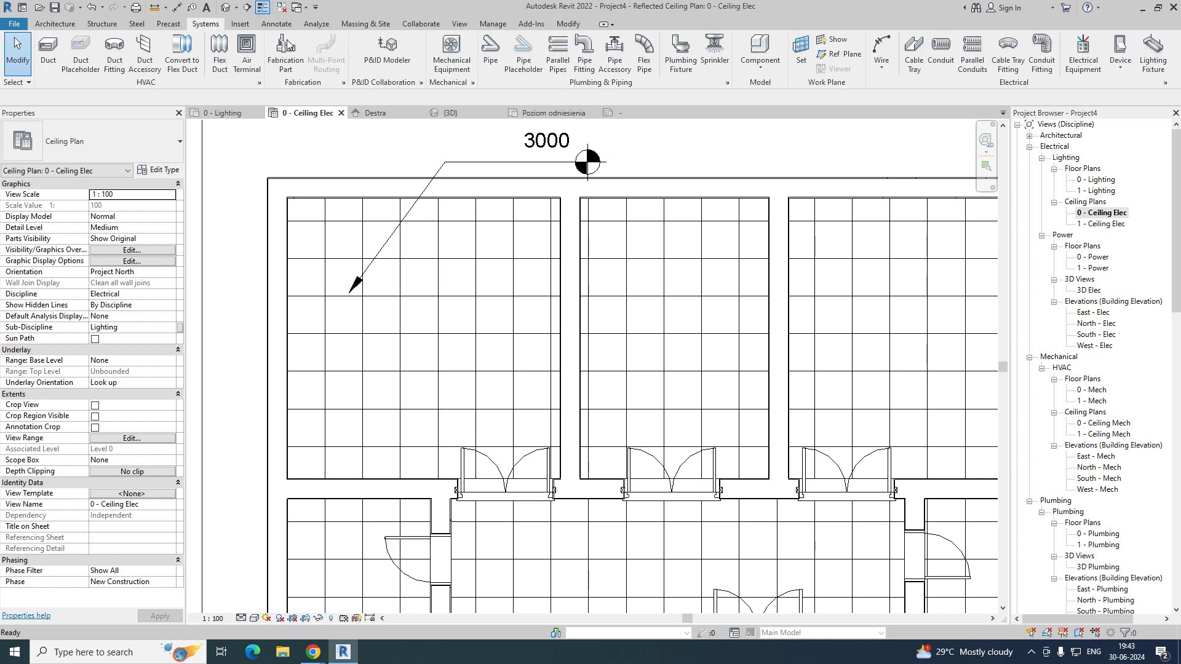
left_click(1153, 55)
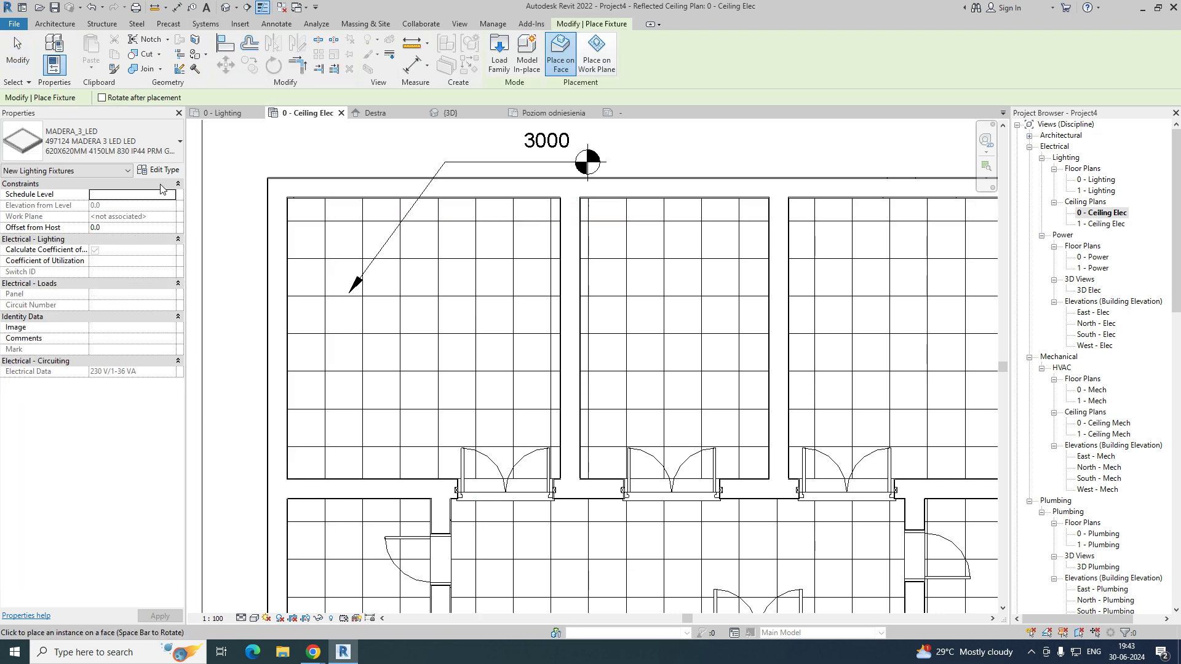
left_click(344, 238)
key("Escape")
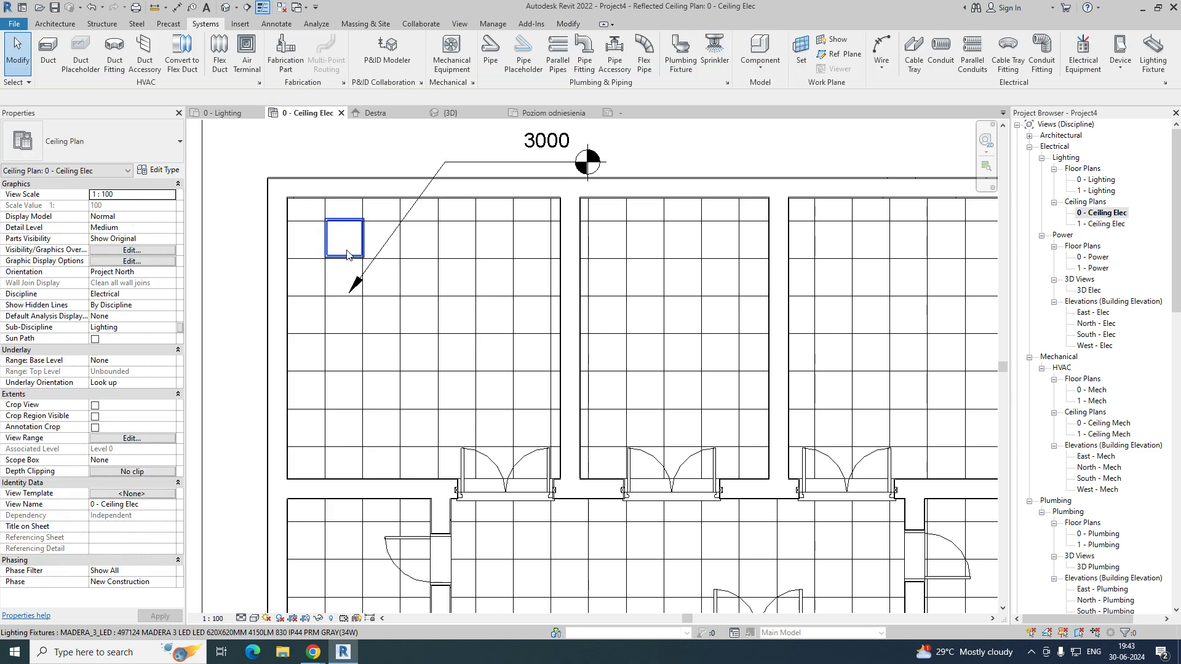
Step: Check the placed fixture's elevation, inspect it with the ceiling in a 3D selection box, and return to the 0 - Ceiling Elec view
left_click(344, 238)
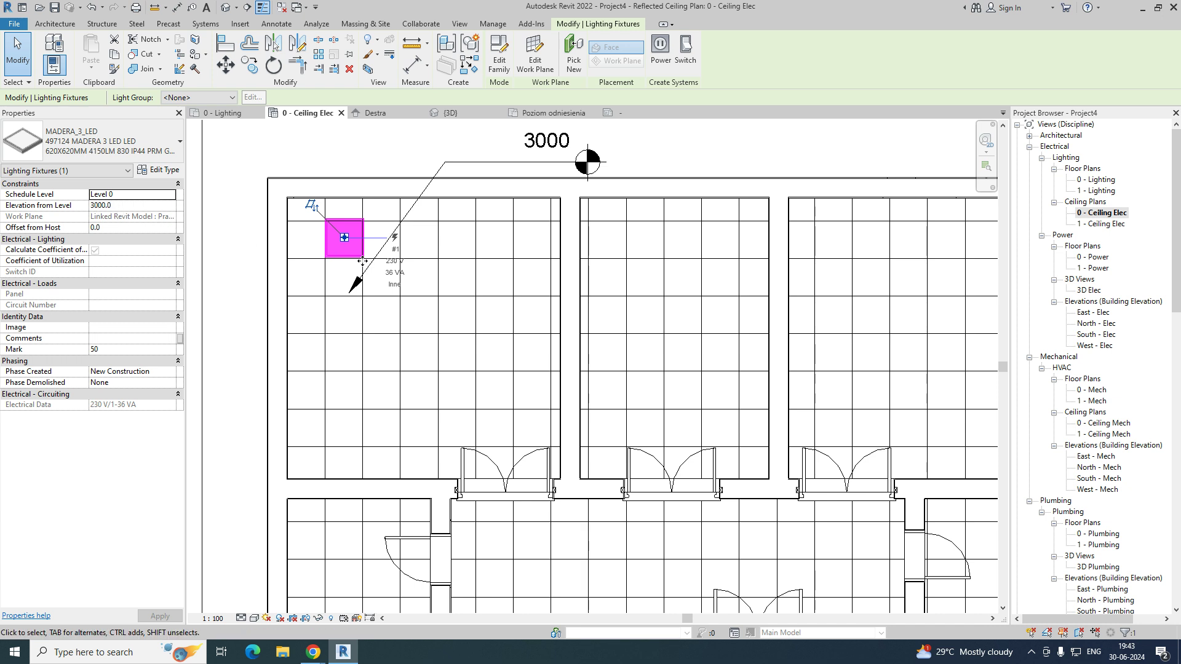
scroll(321, 245, "up", 3)
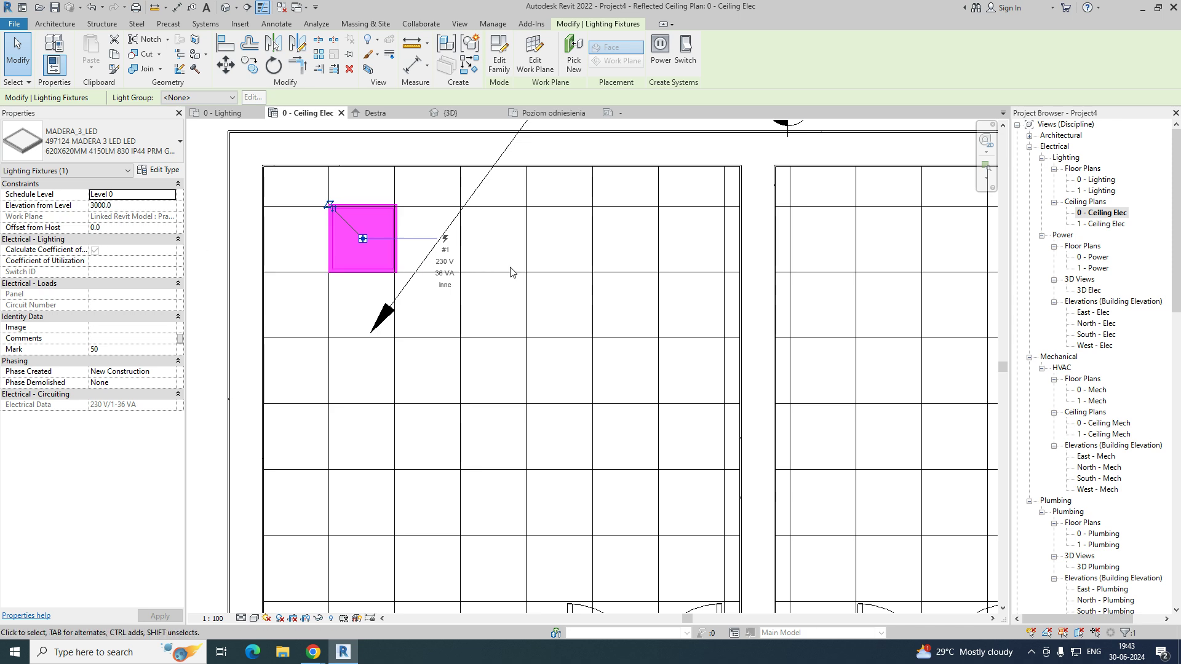
scroll(511, 270, "down", 2)
key("Escape")
left_click_drag(251, 170, 556, 396)
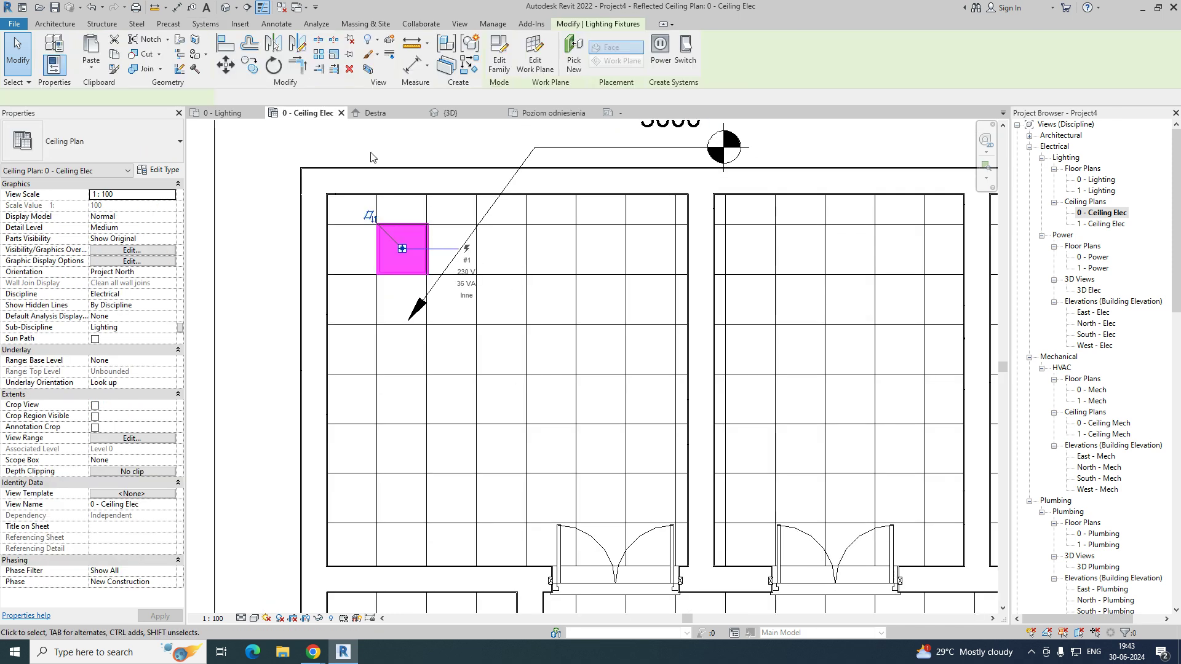
key("b")
key("x")
middle_click_drag(563, 402, 581, 446, "shift")
key("Escape")
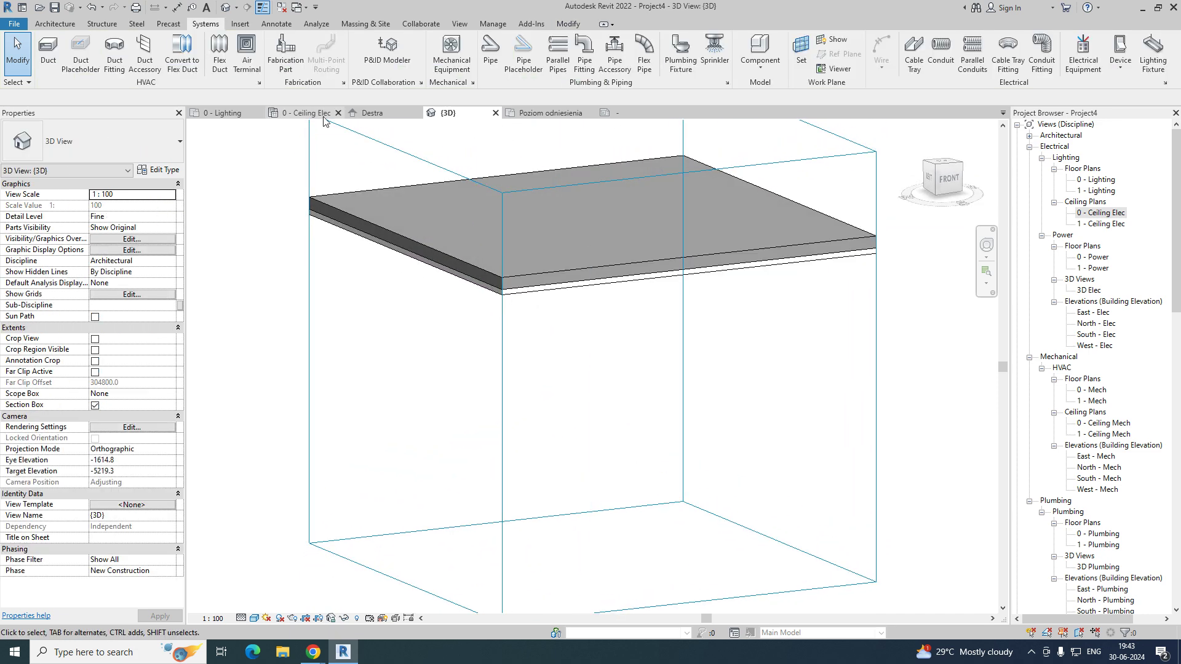
left_click(320, 114)
scroll(406, 246, "up", 3)
left_click(415, 244)
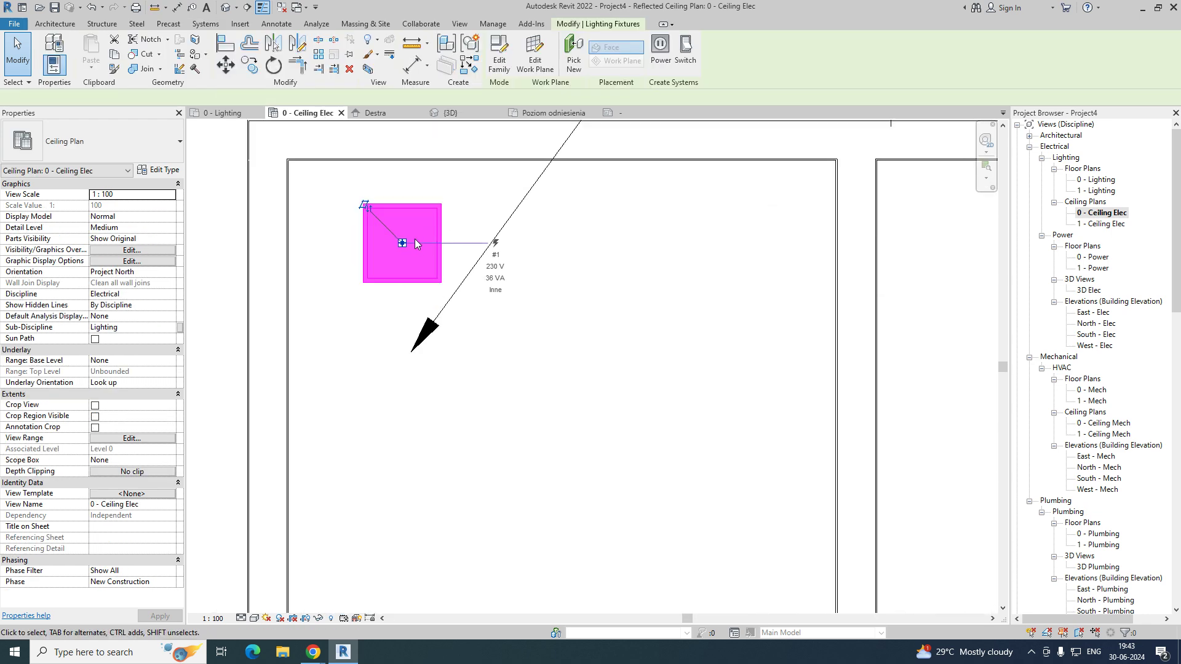
scroll(414, 239, "up", 2)
left_click(378, 339)
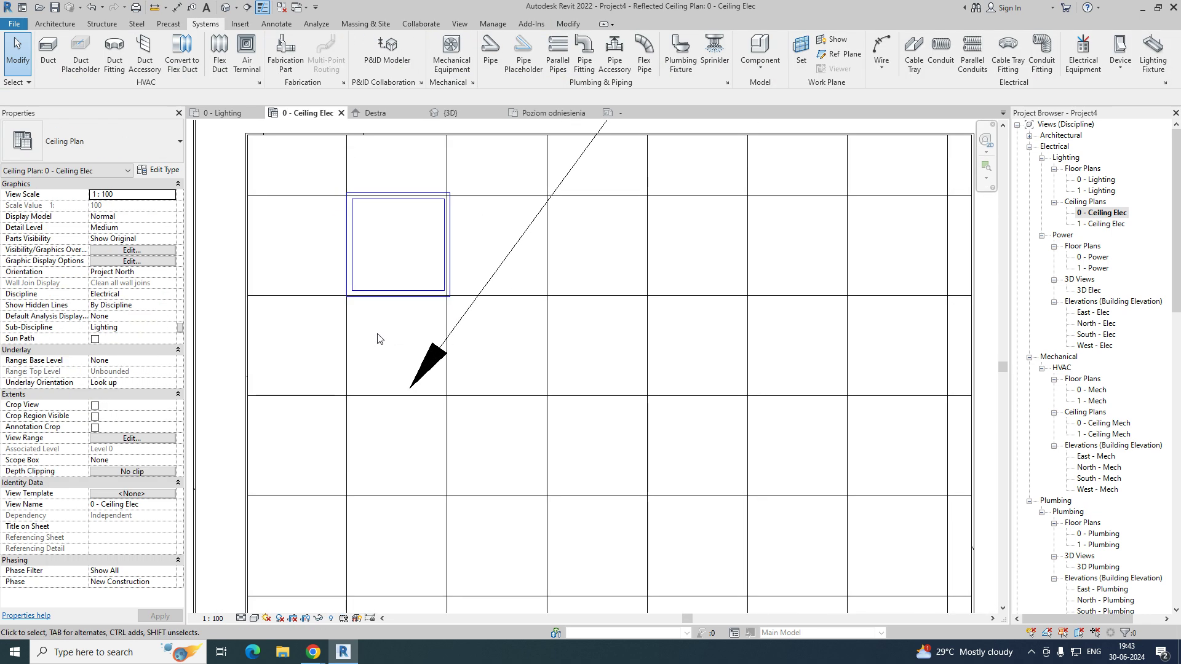
key("l")
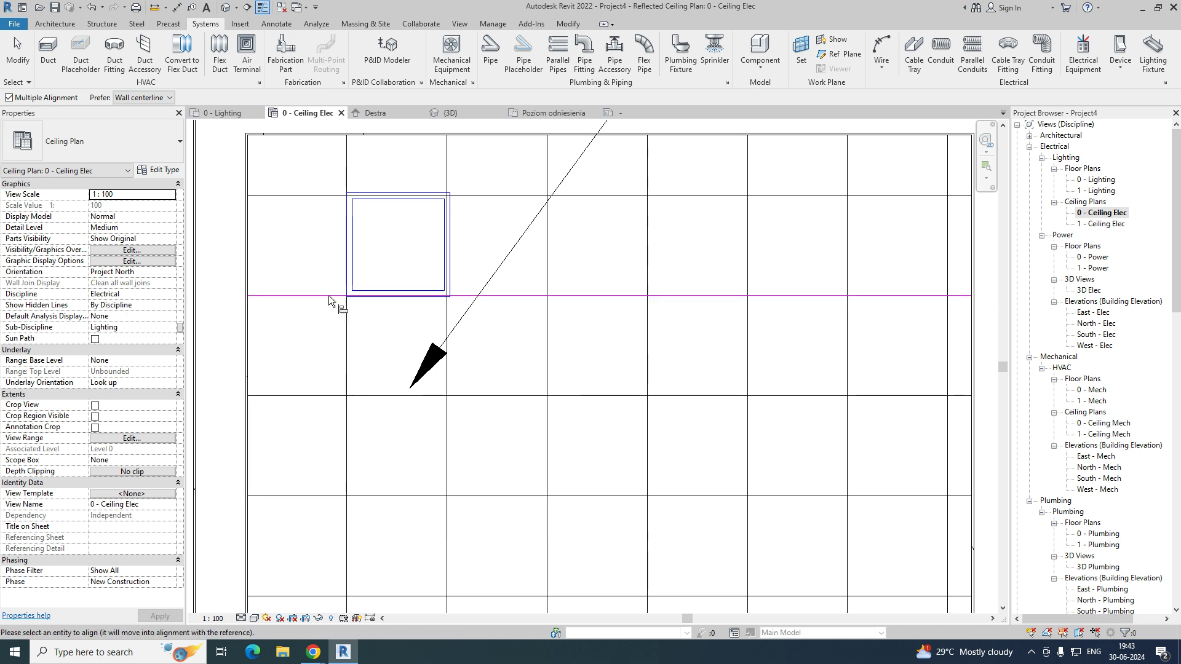
scroll(372, 297, "up", 3)
key("Escape")
key("Escape")
scroll(414, 324, "down", 2)
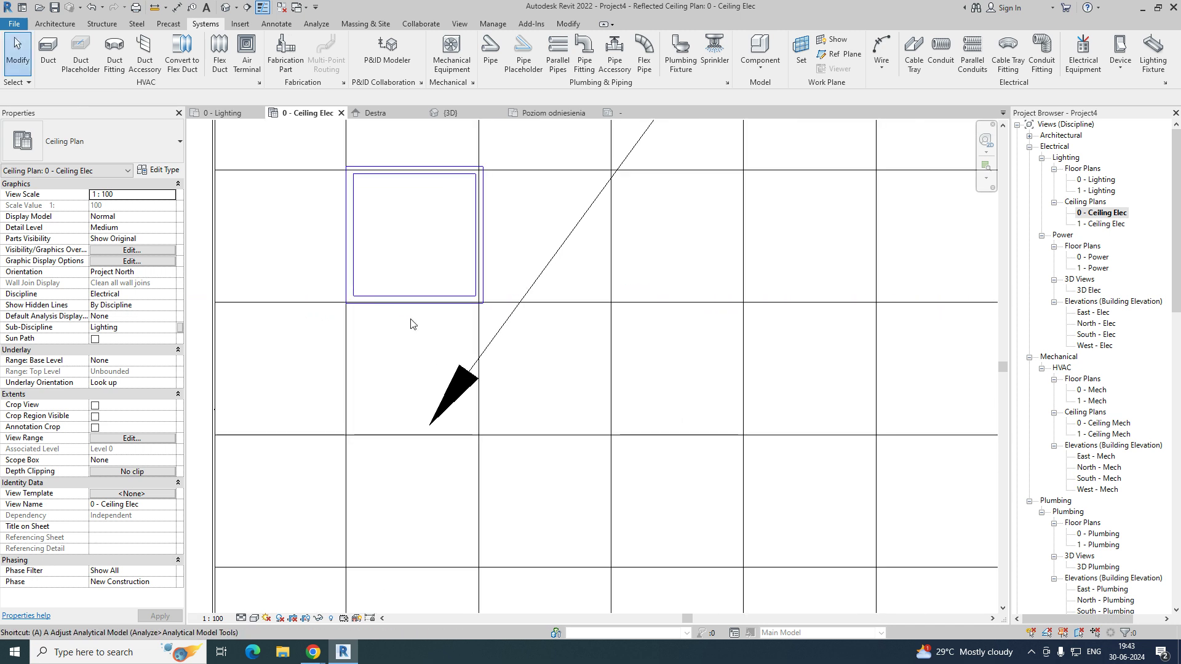
Step: Align the fixture's lower edge with the horizontal ceiling grid line beneath it
key("l")
left_click(320, 304)
scroll(363, 310, "up", 3)
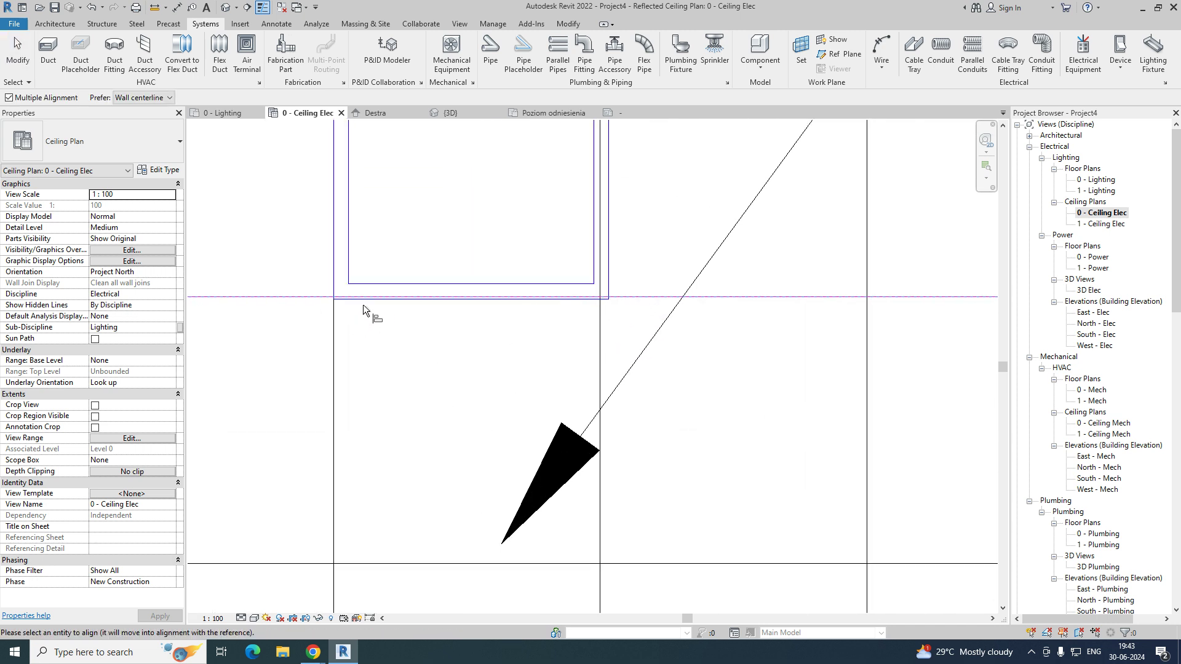
left_click(366, 300)
scroll(430, 364, "down", 3)
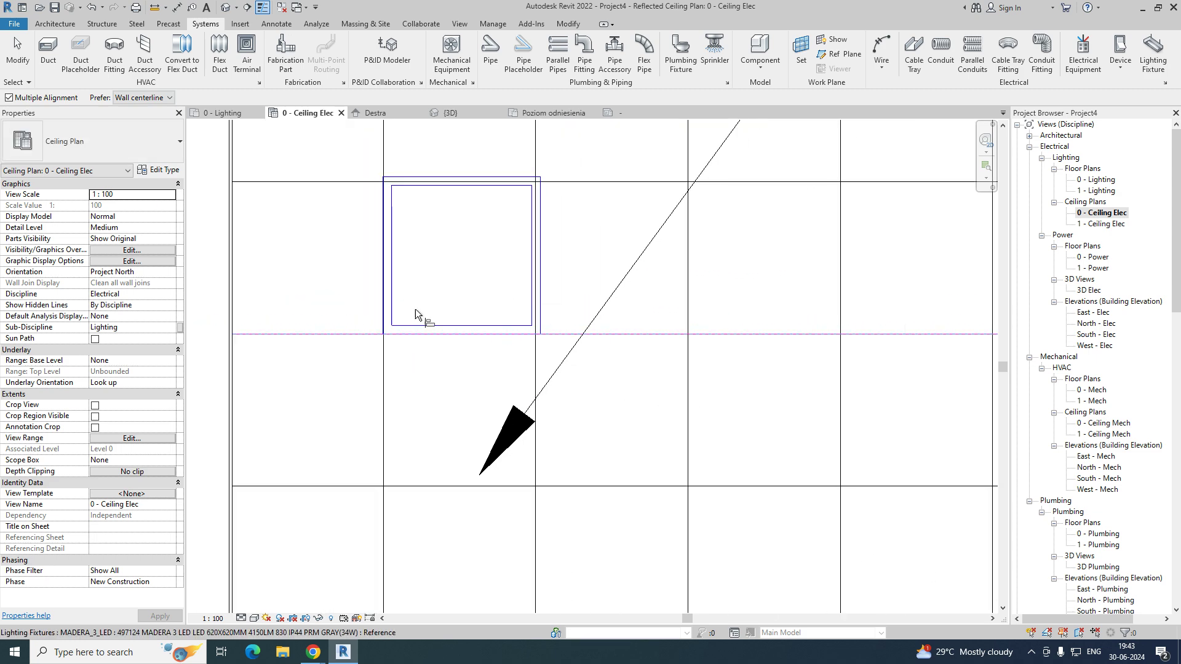
key("Escape")
key("Escape")
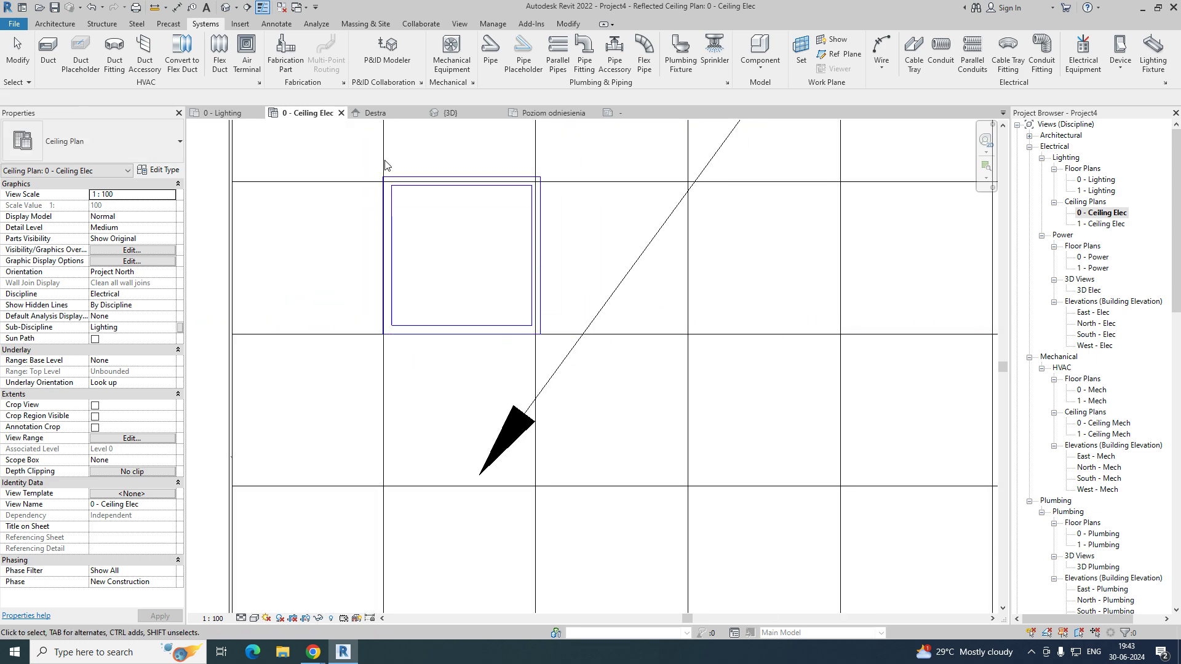
Step: Align the fixture's left edge with the vertical ceiling grid line beside it
key("l")
left_click(384, 163)
left_click(383, 213)
key("Escape")
key("Escape")
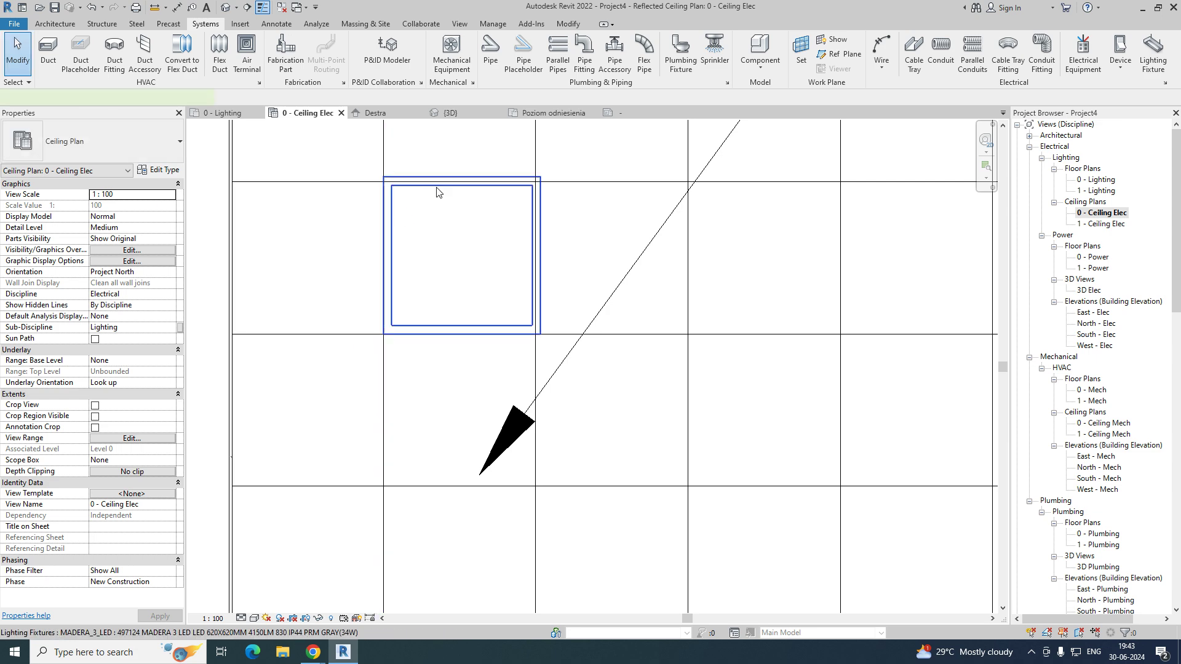
Step: Nudge the fixture slightly downward so that it is centred vertically on its ceiling tile
left_click(436, 192)
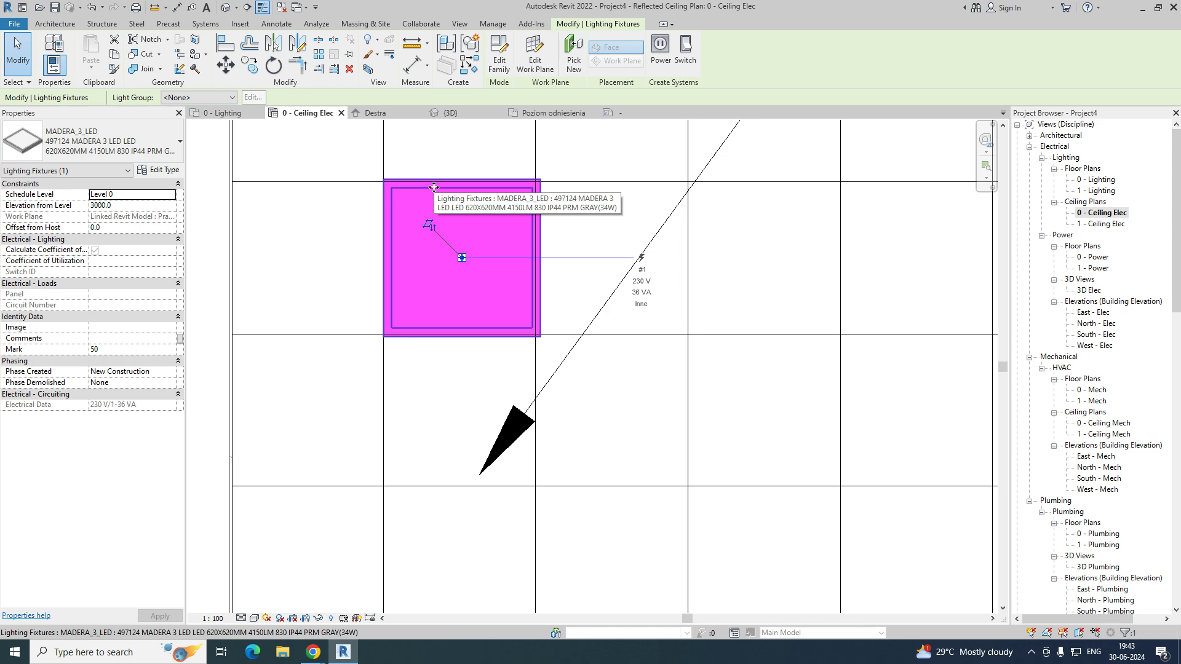
key("Escape")
scroll(435, 191, "down", 2)
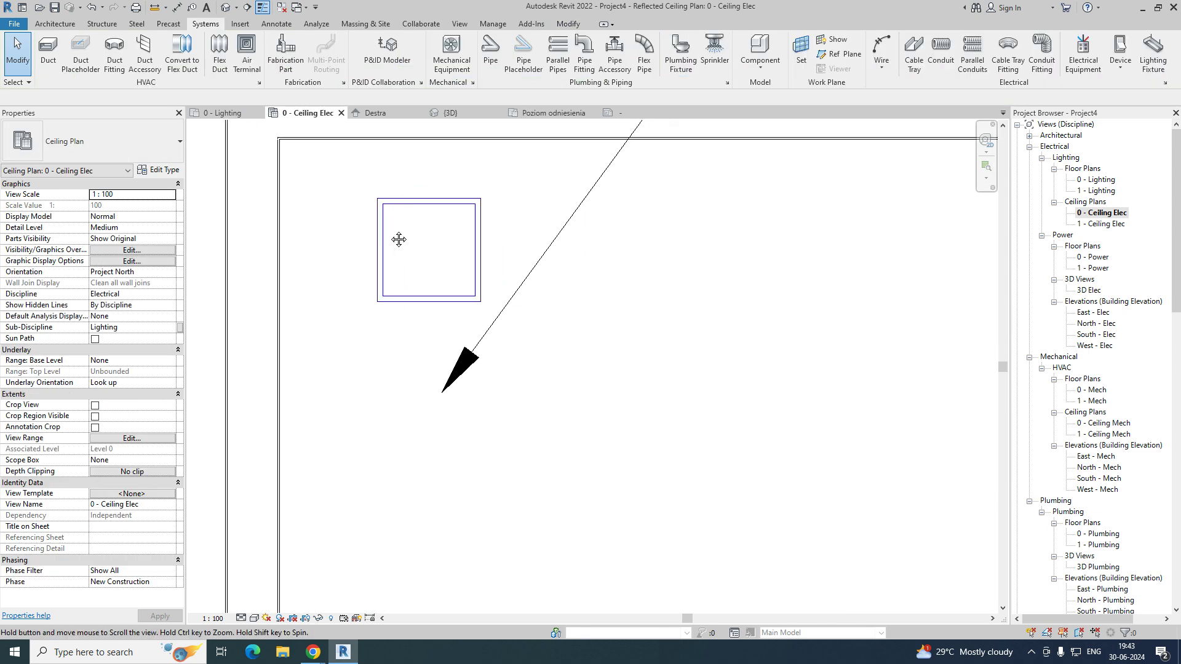
left_click(396, 206)
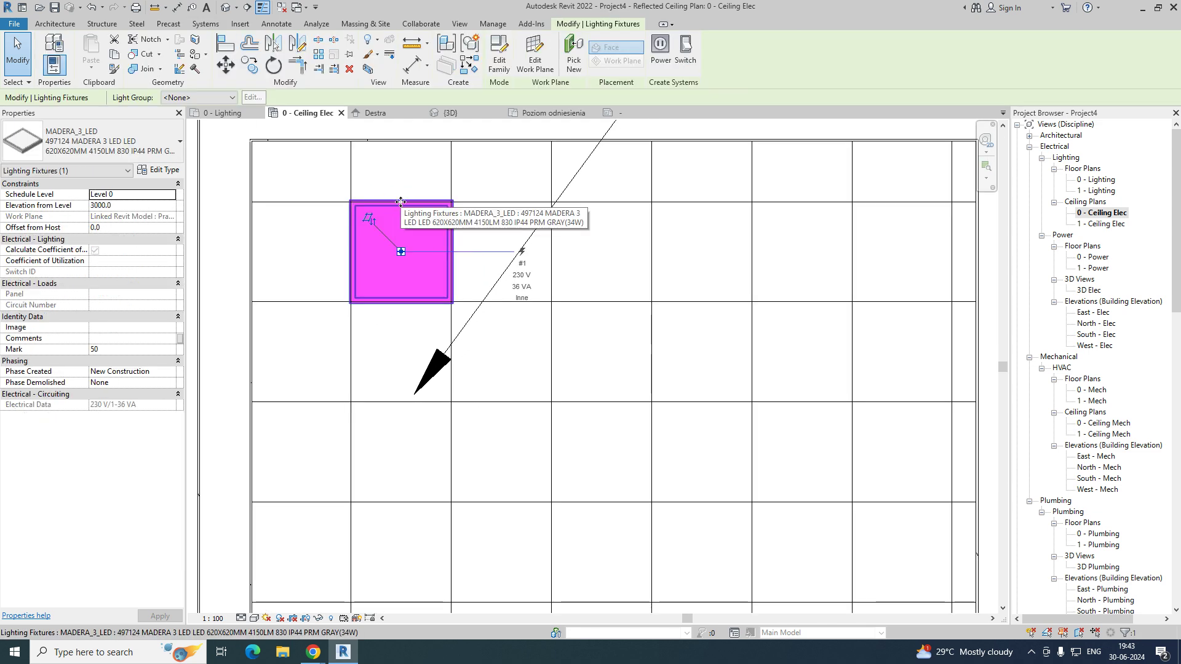
key("Escape")
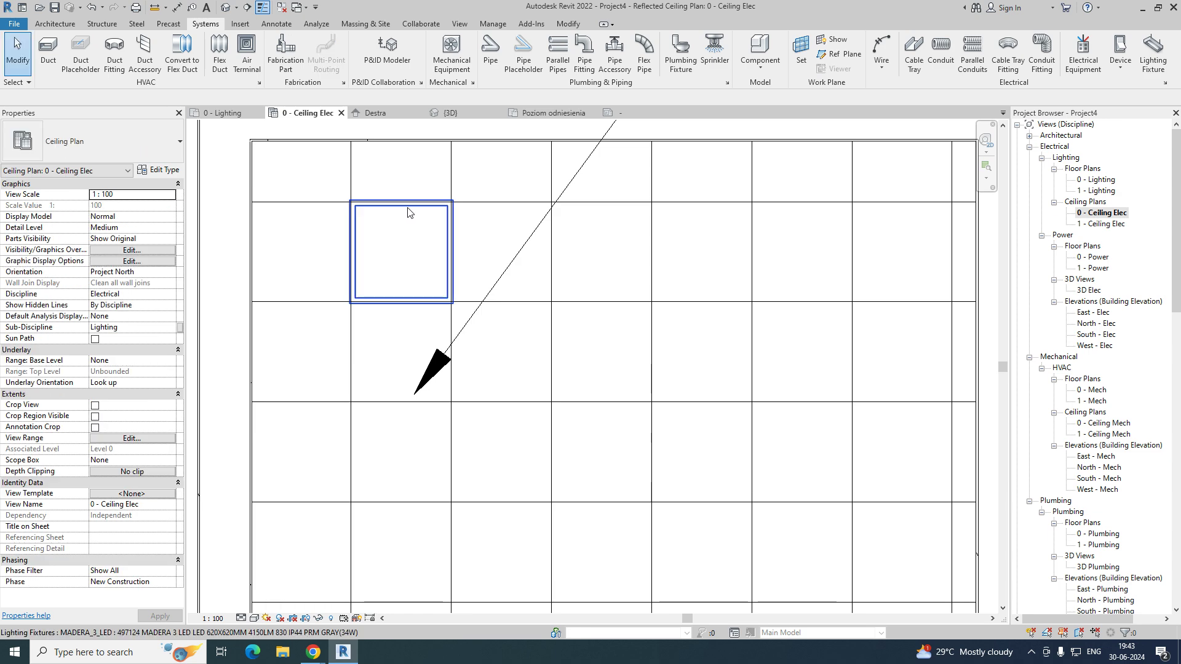
Step: Create a similar fixture from the placed one and put it in the same row, three tiles to the right
right_click(408, 212)
left_click(455, 293)
scroll(695, 252, "down", 1)
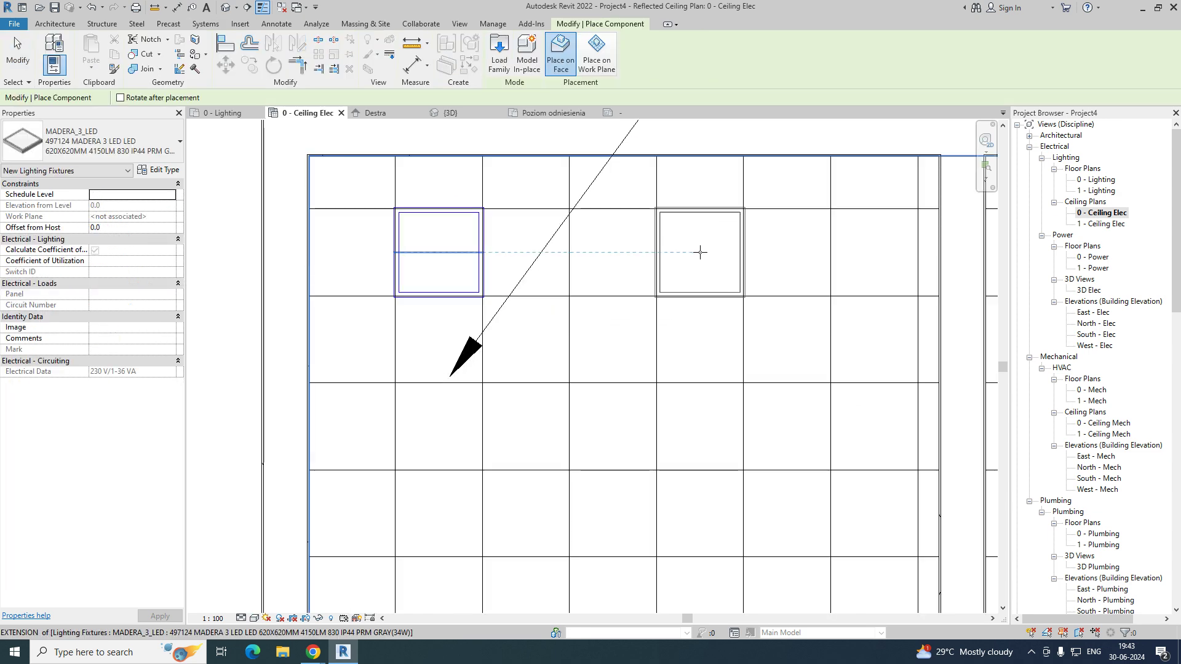
left_click(700, 253)
scroll(788, 256, "down", 1)
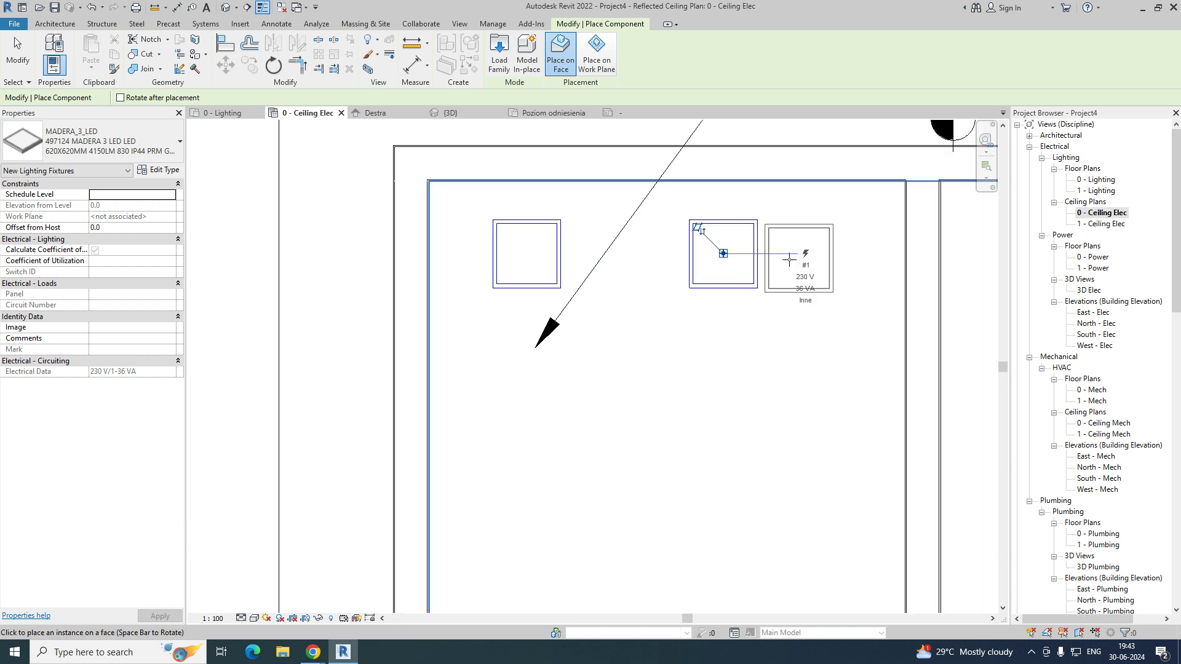
Step: Place two fixtures three tiles below the first pair, one in the left column against the lower wall, and one above the door's right leaf
middle_click_drag(788, 259, 743, 177)
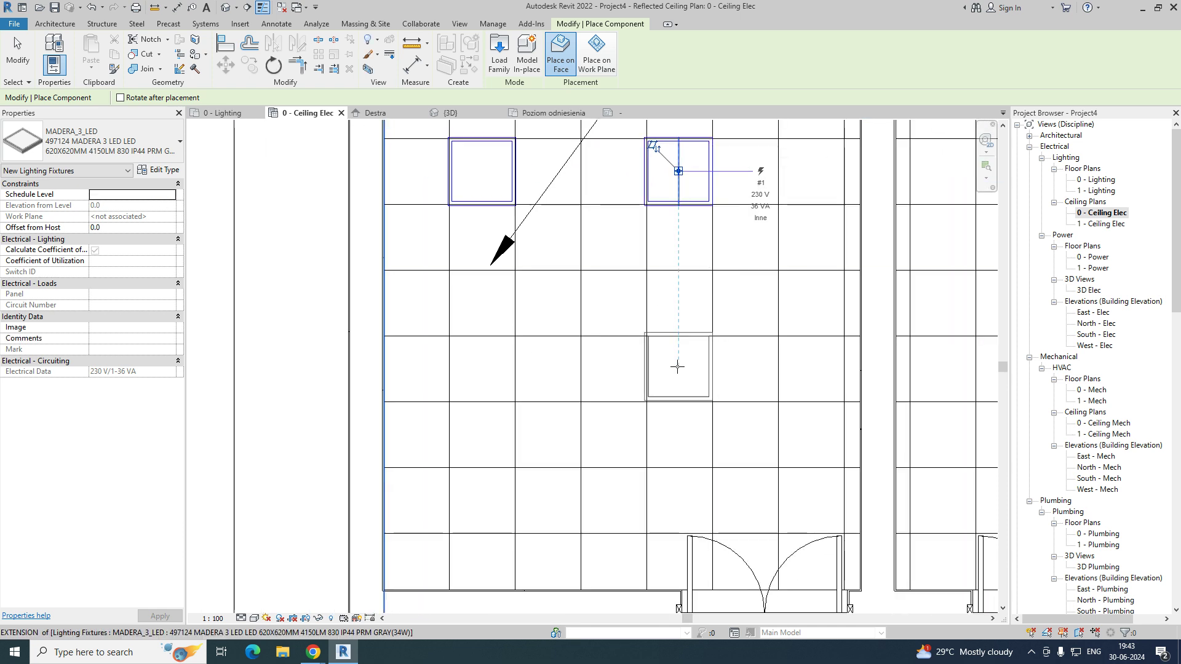
left_click(677, 366)
left_click(481, 365)
middle_click_drag(483, 443, 477, 329)
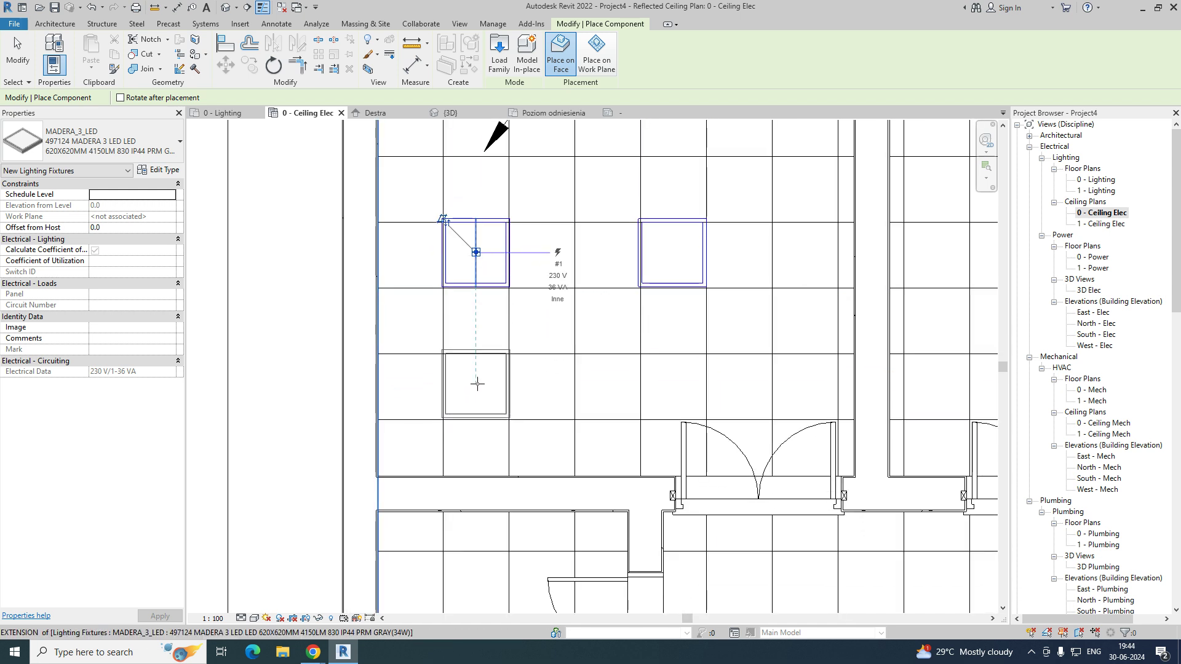
left_click(479, 441)
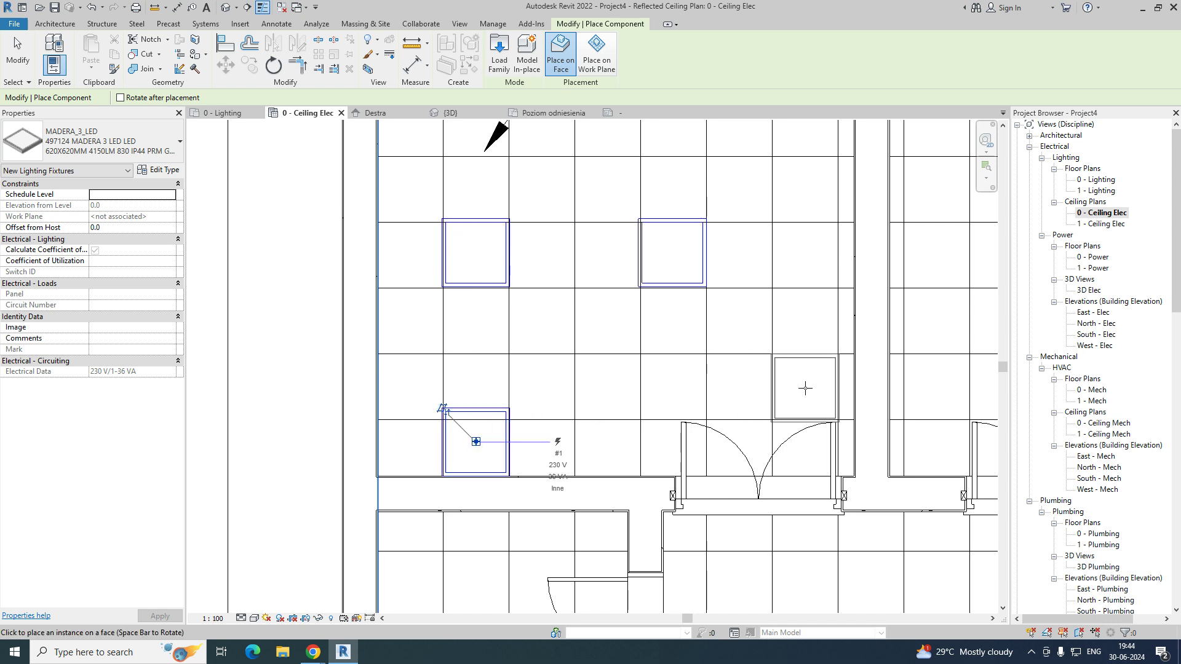
Step: Place two fixtures in the middle room, one level with the left room's top row and one four tiles below it
scroll(805, 388, "down", 5)
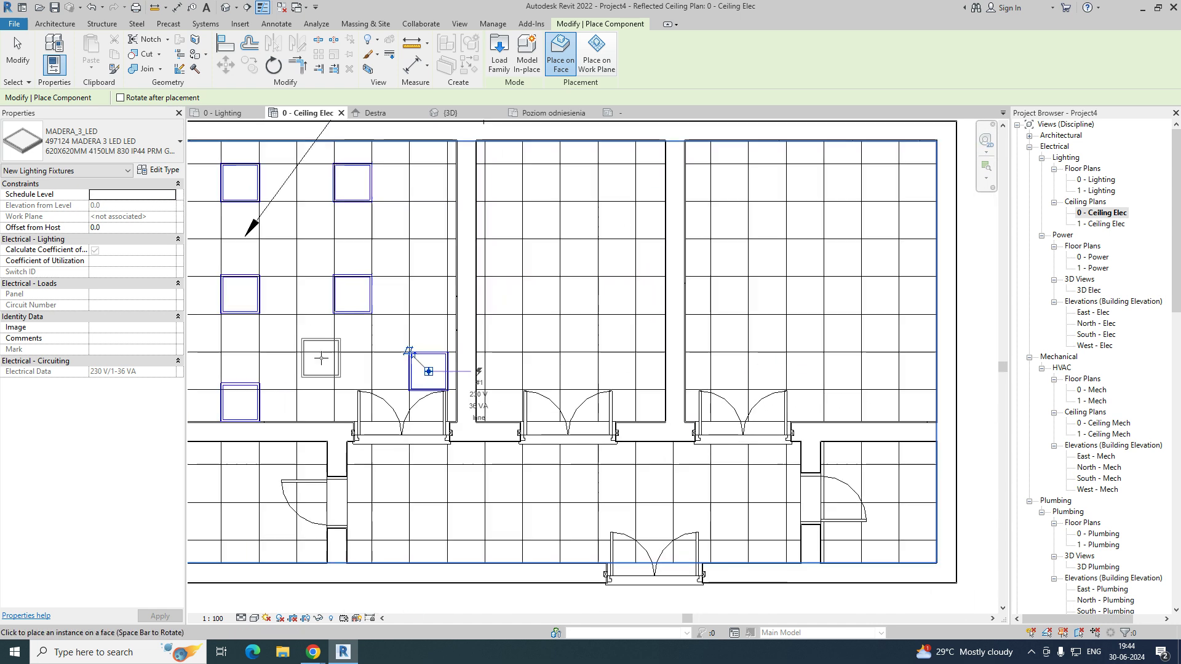
left_click(567, 198)
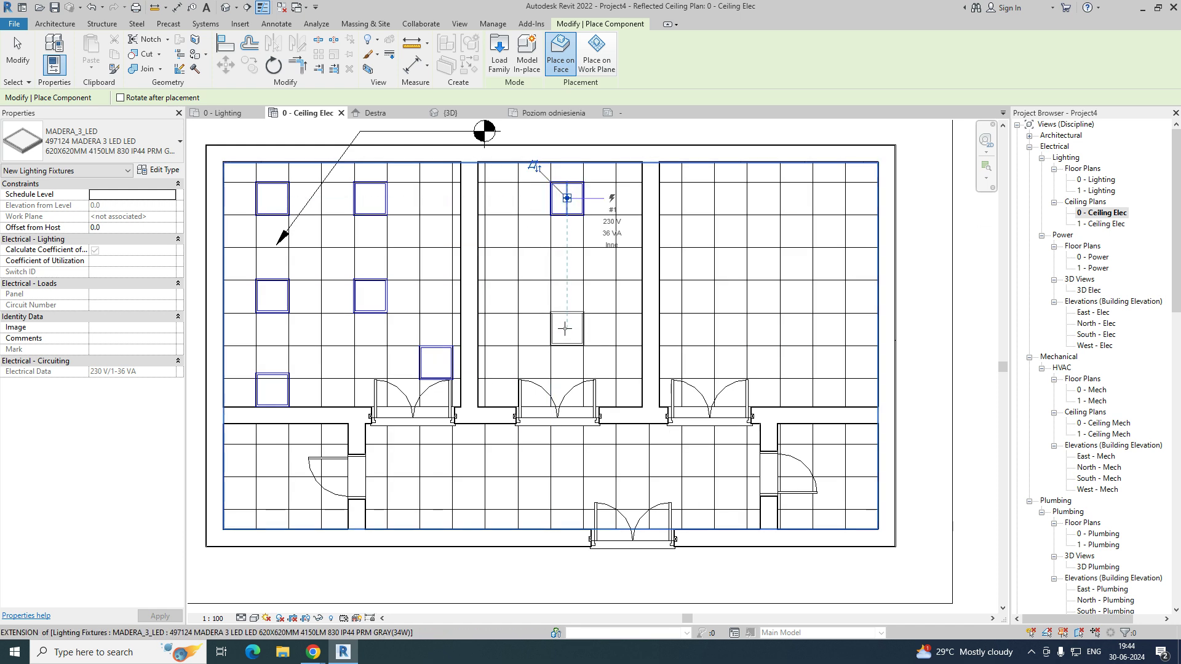
left_click(565, 327)
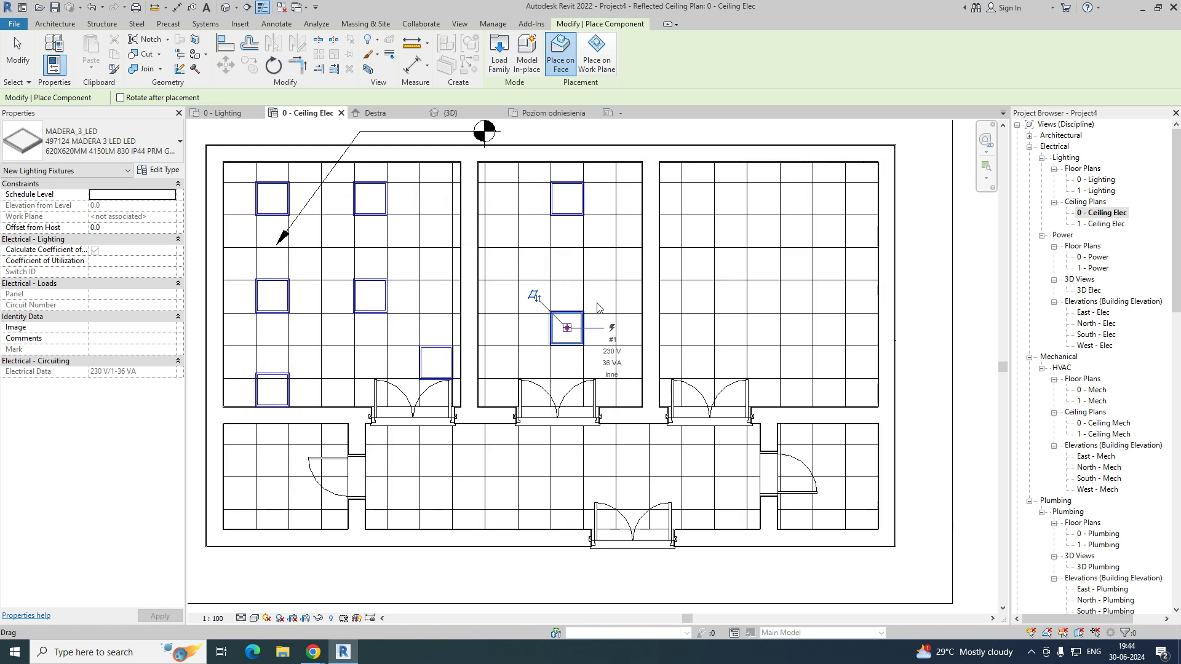
Step: Place four fixtures in the right room, two level with the top row four tiles apart and two more four tiles below them
left_click(695, 200)
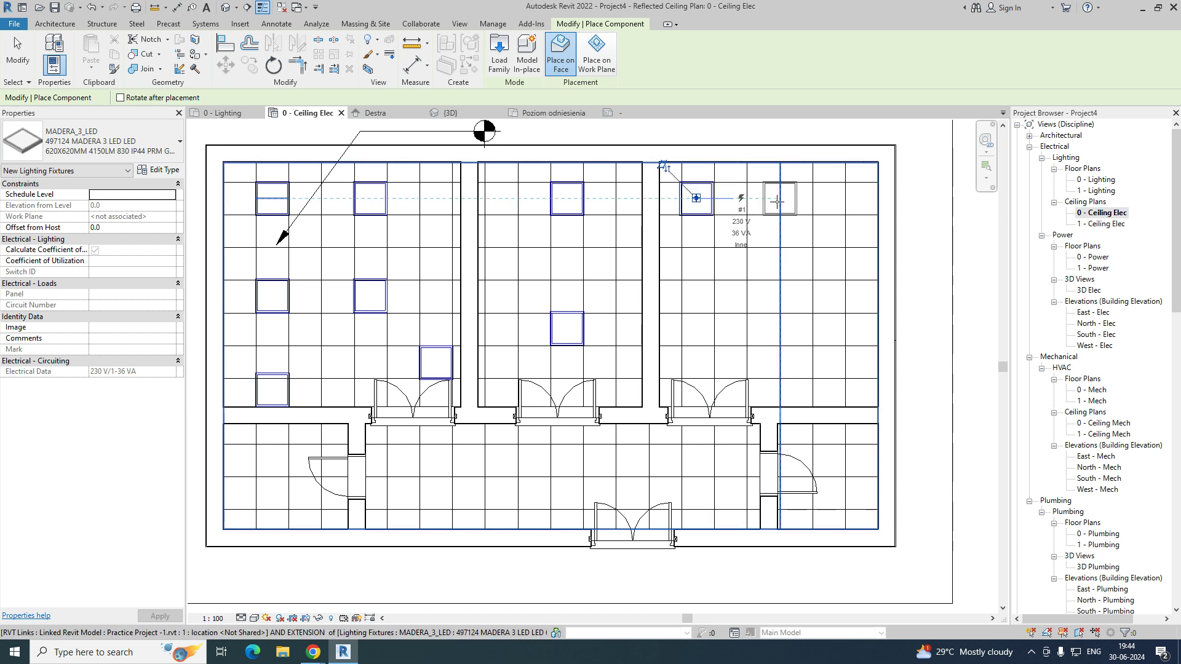
left_click(829, 199)
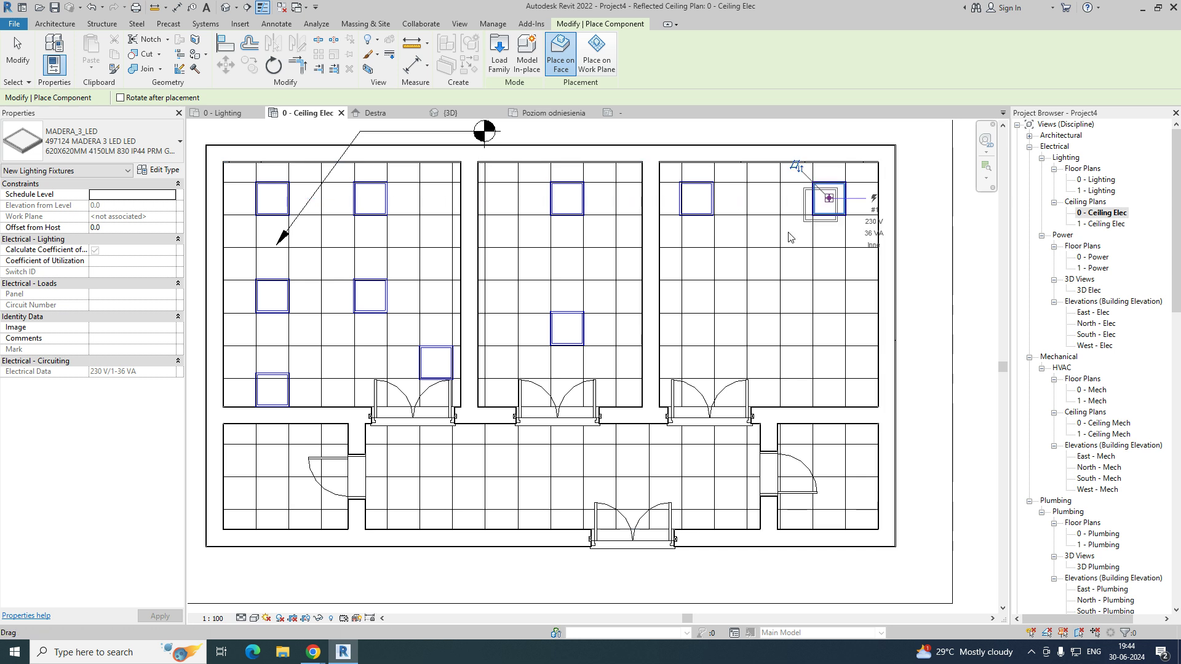
left_click(698, 332)
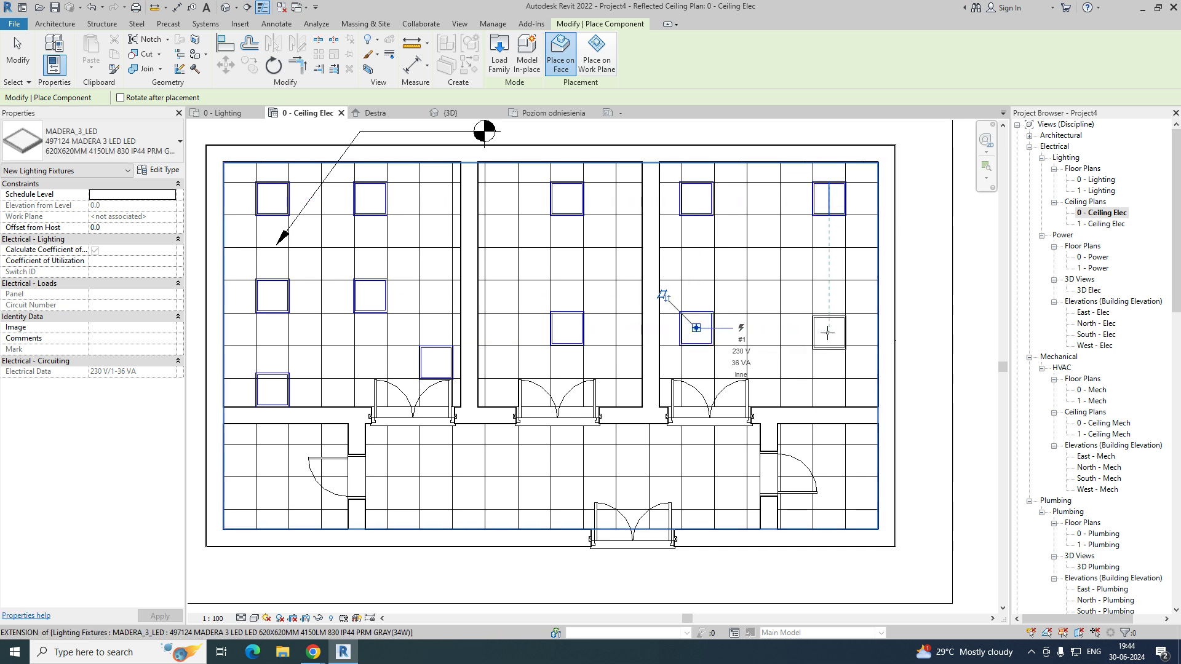
left_click(827, 330)
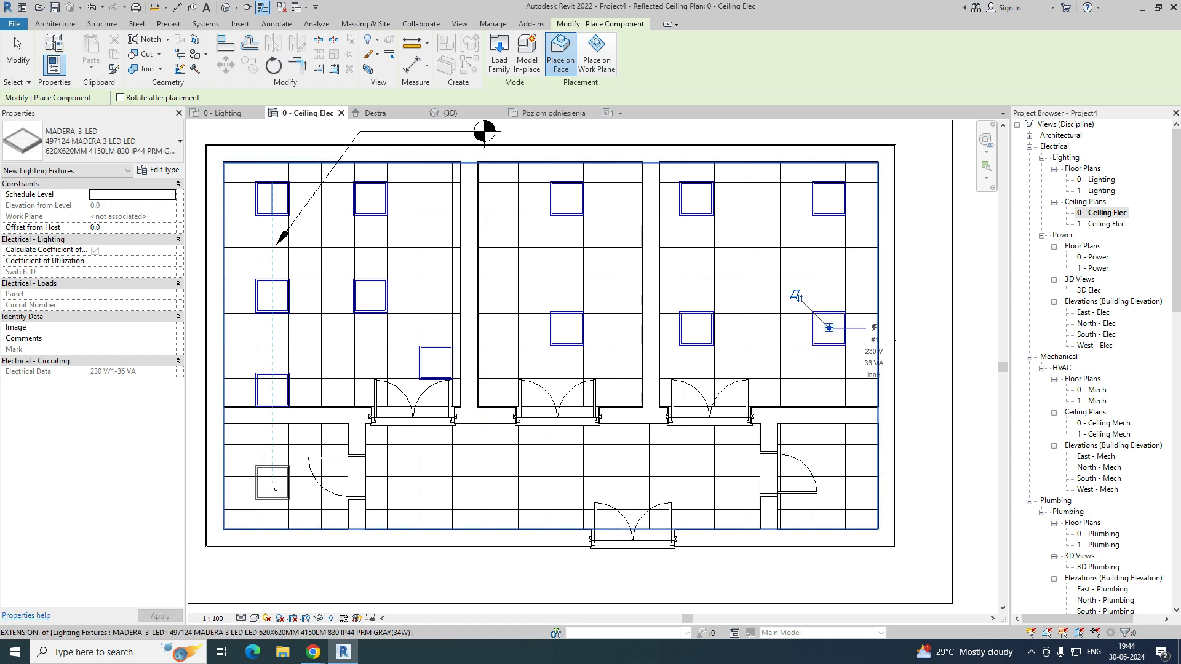
Step: Place one fixture in the small lower-left room, four staggered along the corridor, and one in the small lower-right room
left_click(270, 492)
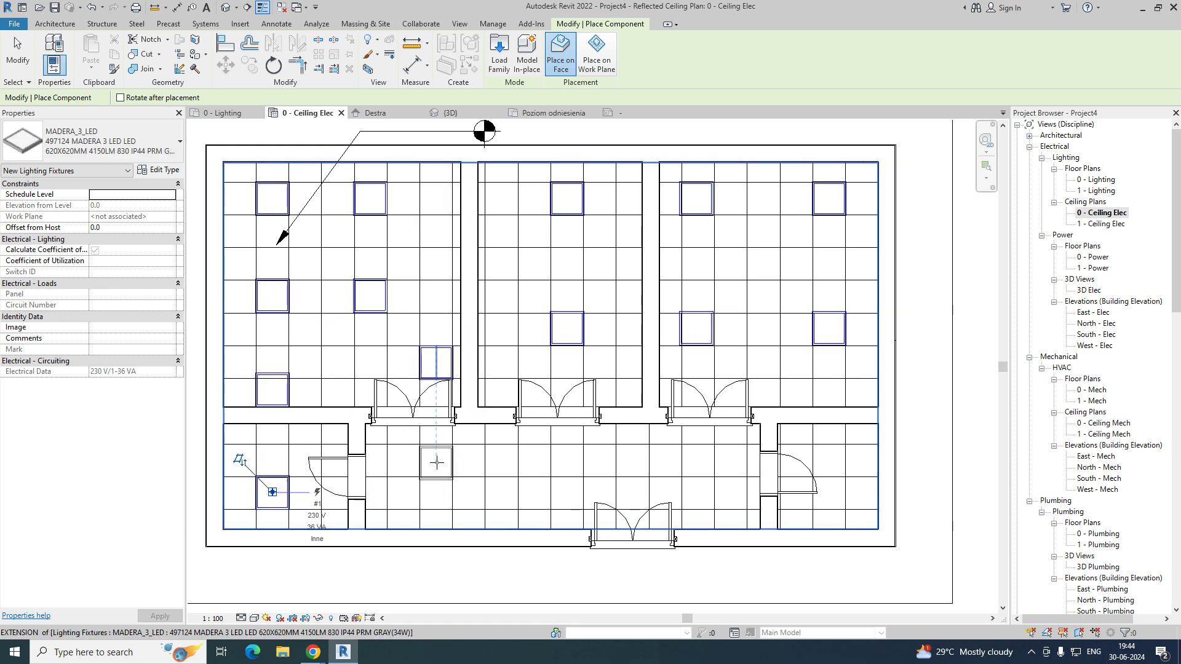
left_click(437, 461)
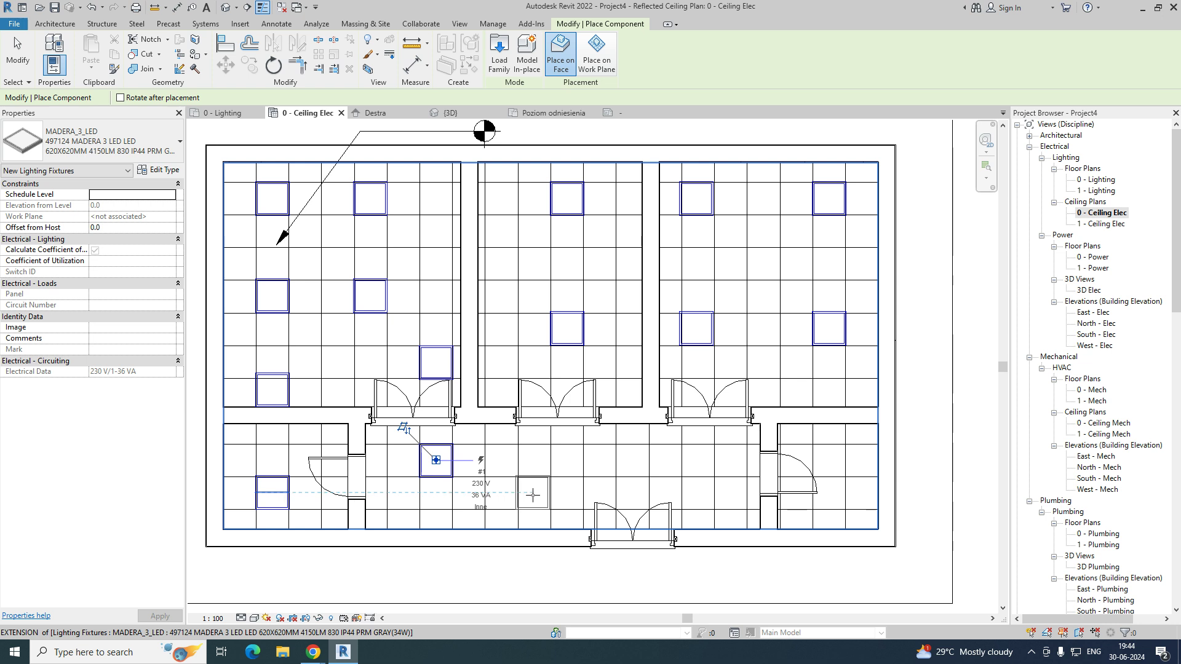
left_click(535, 495)
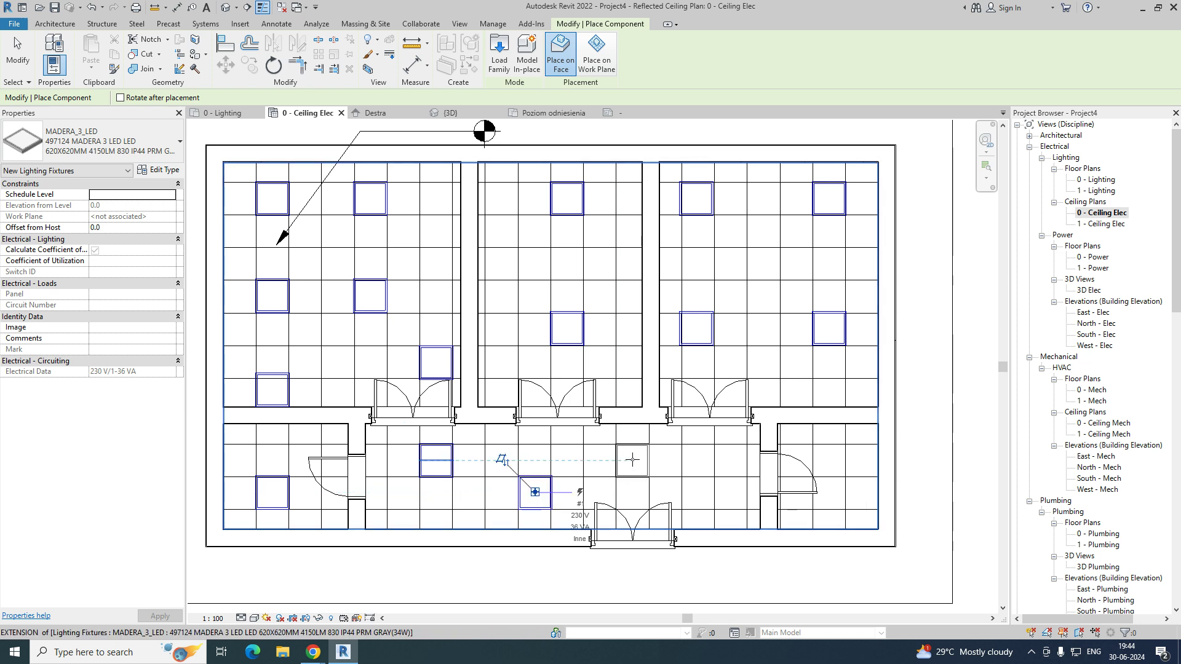
left_click(632, 460)
left_click(728, 492)
left_click(832, 461)
key("Escape")
key("Escape")
scroll(431, 415, "down", 2)
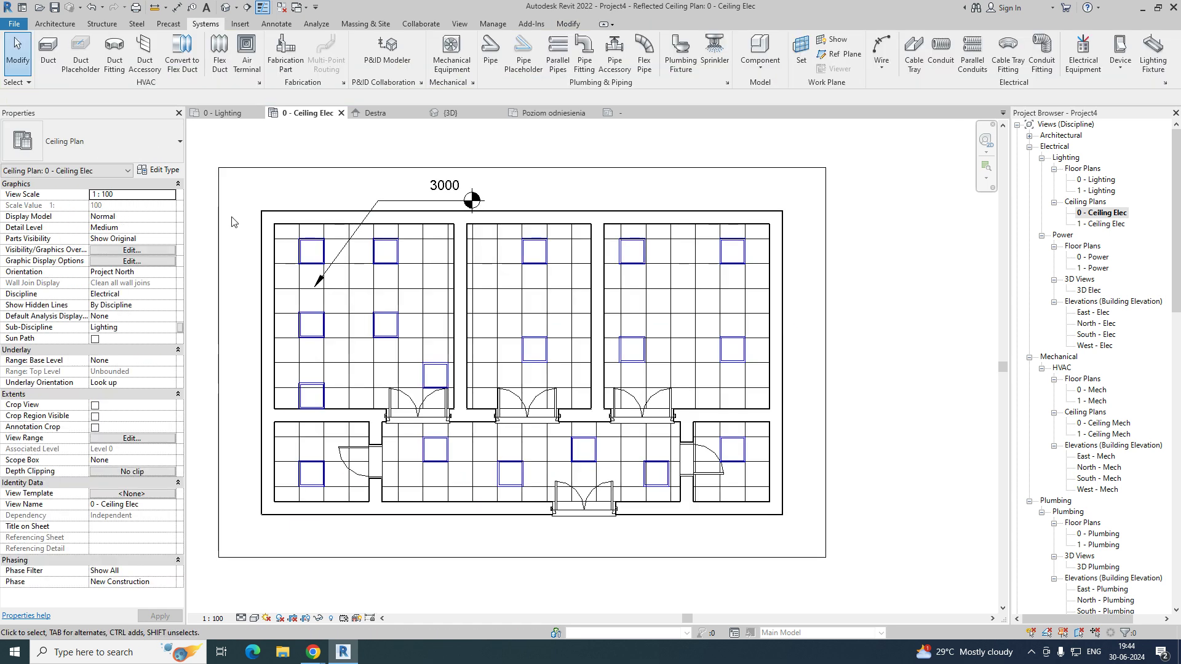
Step: Turn off Thin Lines and open a 3D selection box around all the placed fixtures to inspect them on the ceiling
left_click(263, 8)
left_click_drag(209, 205, 799, 548)
left_click(364, 75)
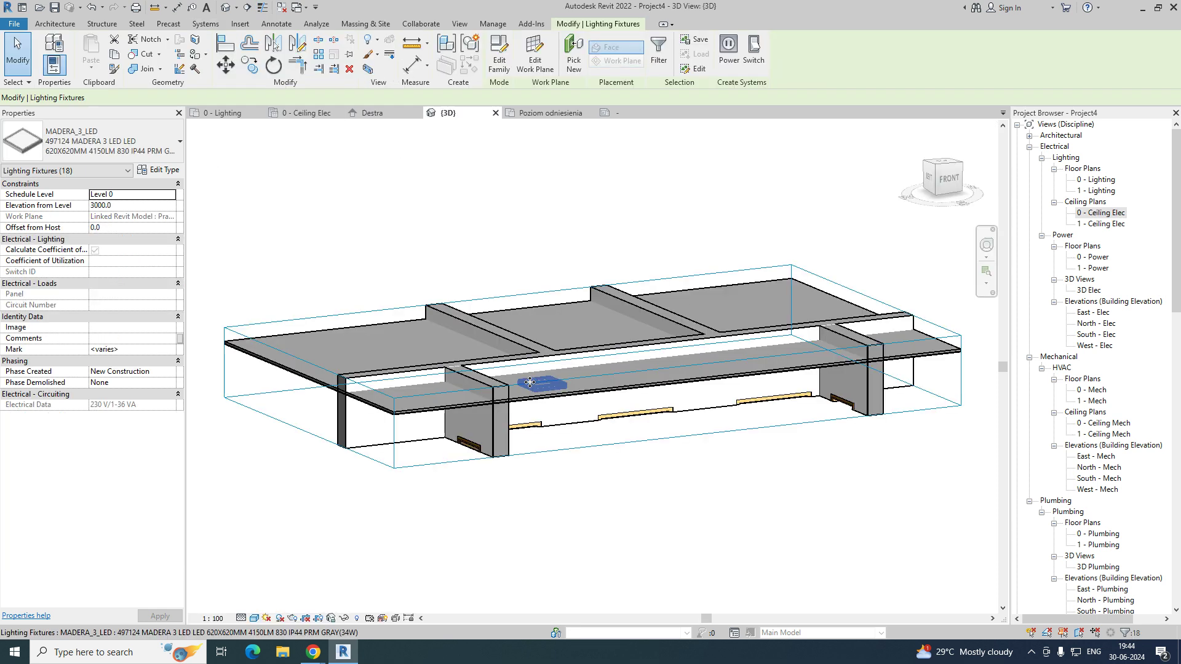
middle_click_drag(603, 451, 736, 424, "shift")
key("Escape")
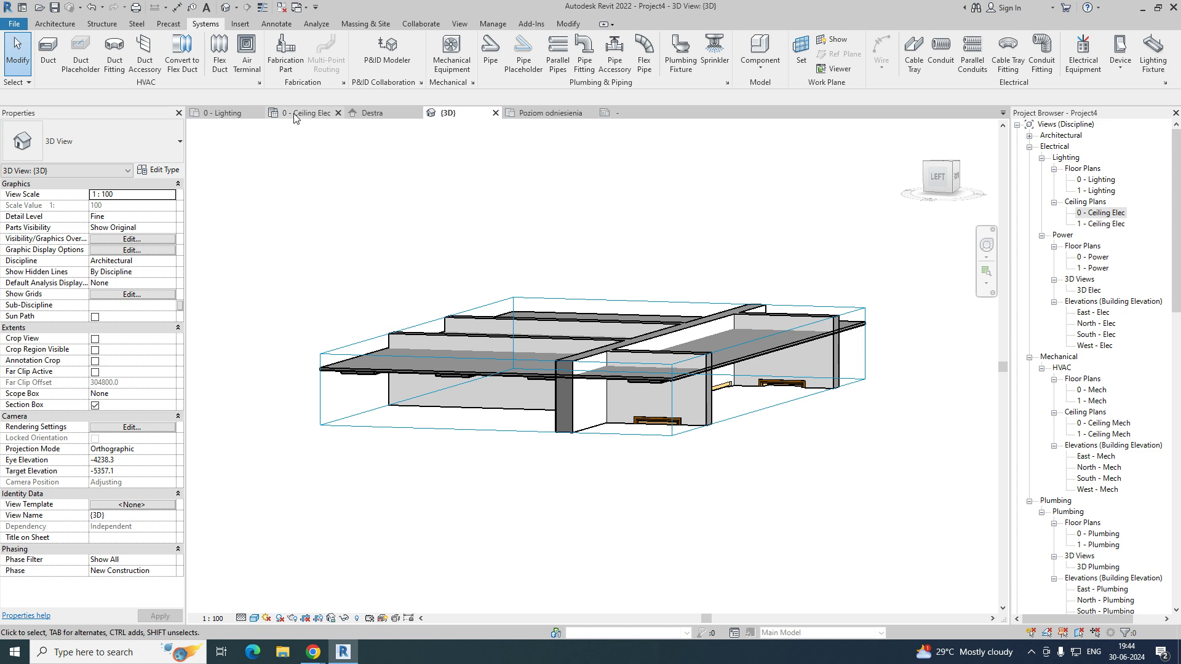
Step: Back in the 0 - Ceiling Elec plan, create a similar fixture in the left room, four tiles above the one by the double door
left_click(302, 113)
middle_click_drag(385, 382, 432, 372)
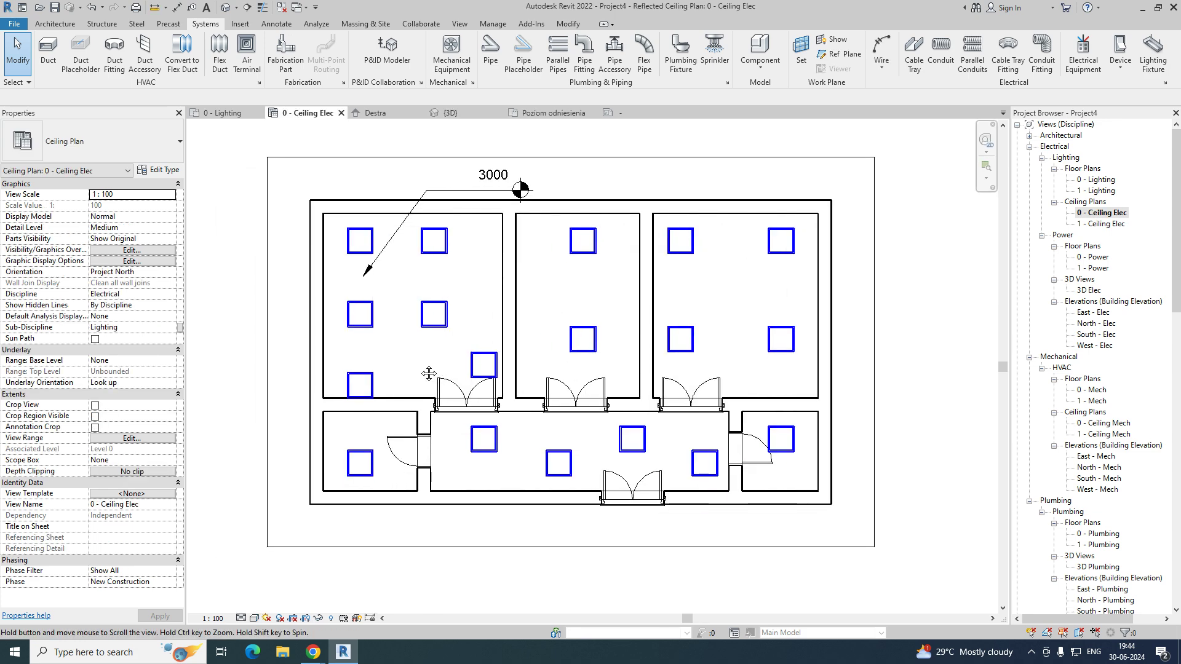
left_click(484, 365)
key("c")
key("s")
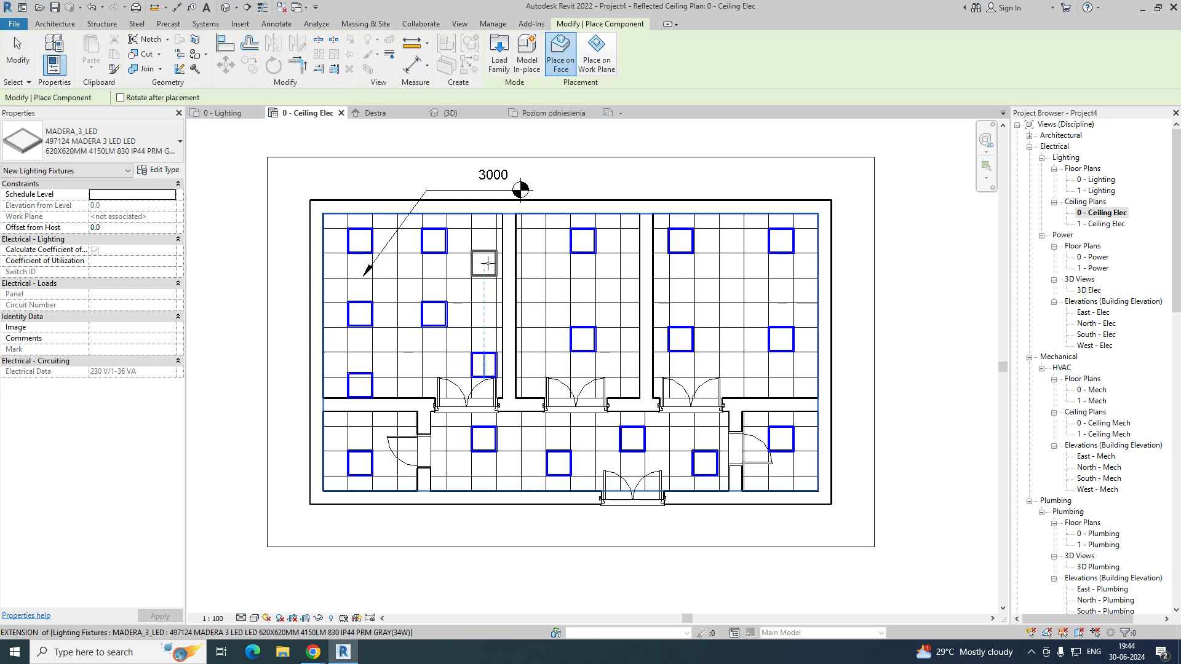
left_click(487, 266)
key("Escape")
key("Escape")
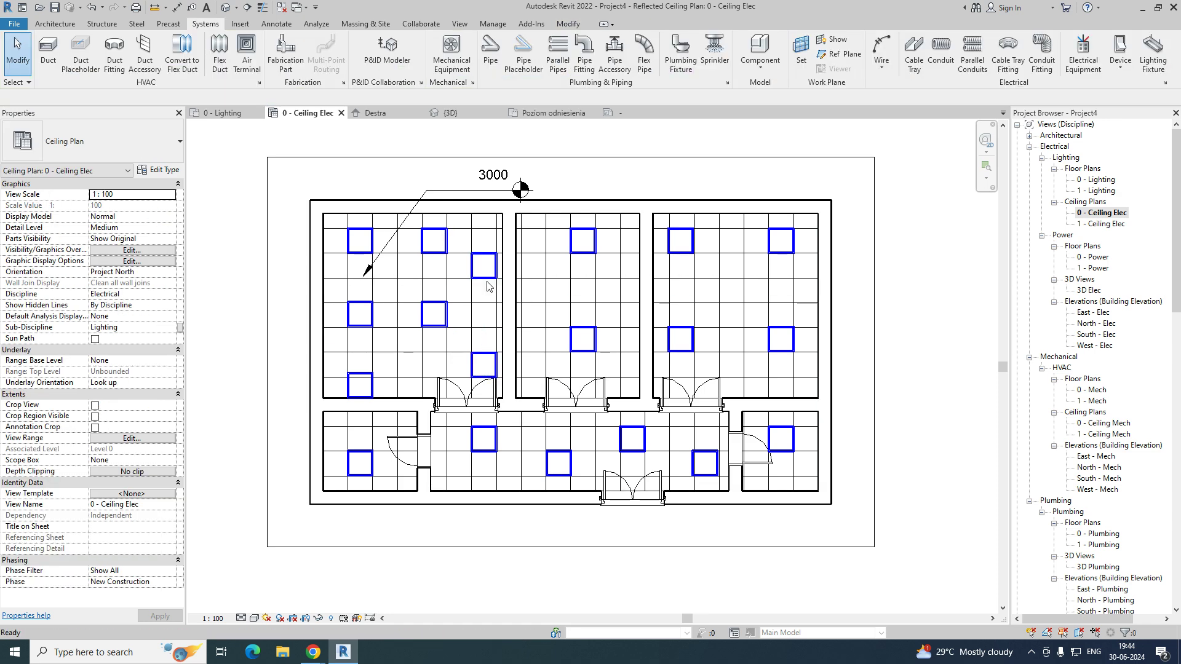
left_click(1083, 60)
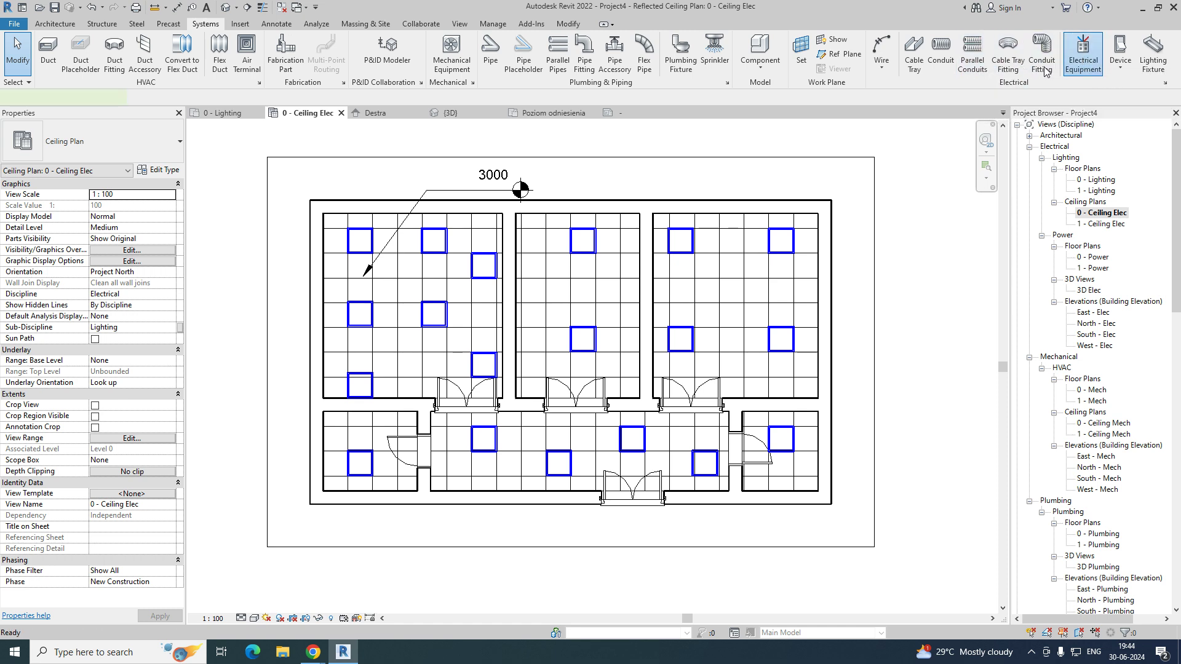
left_click(138, 141)
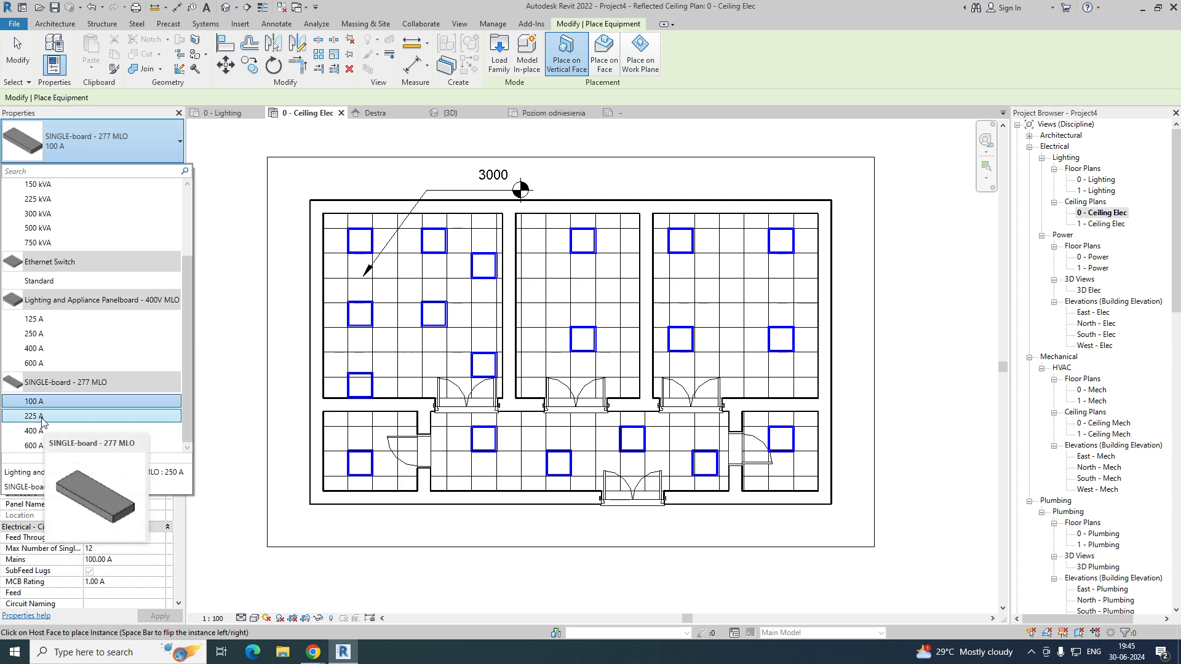
scroll(43, 418, "up", 2)
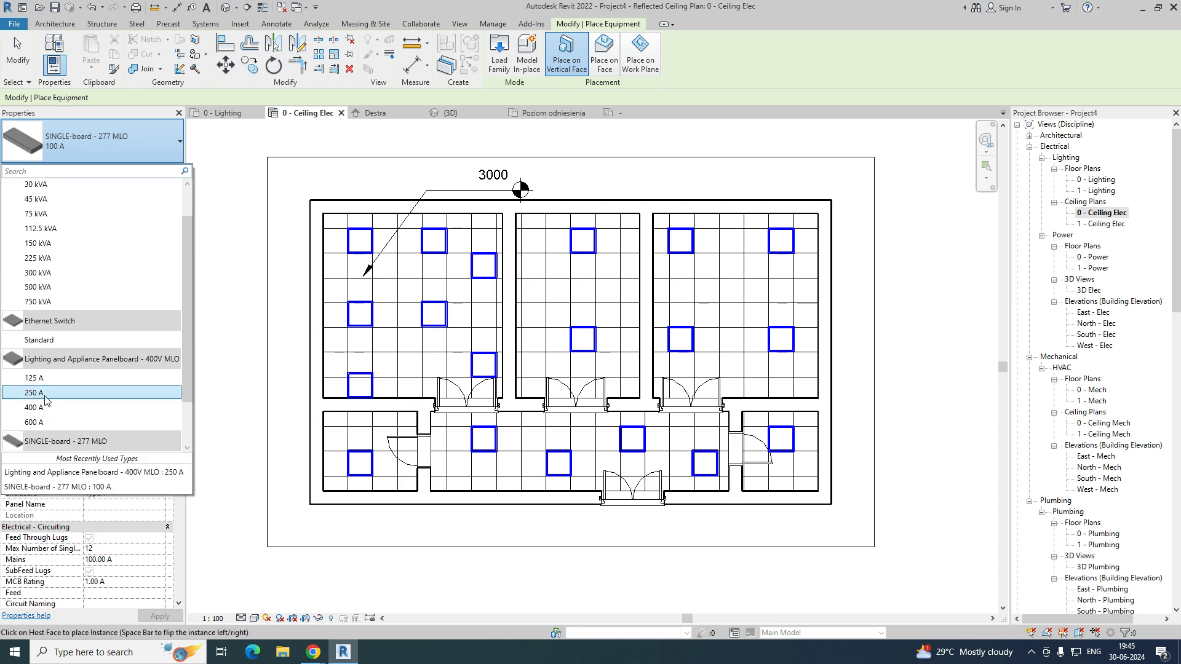
left_click(45, 394)
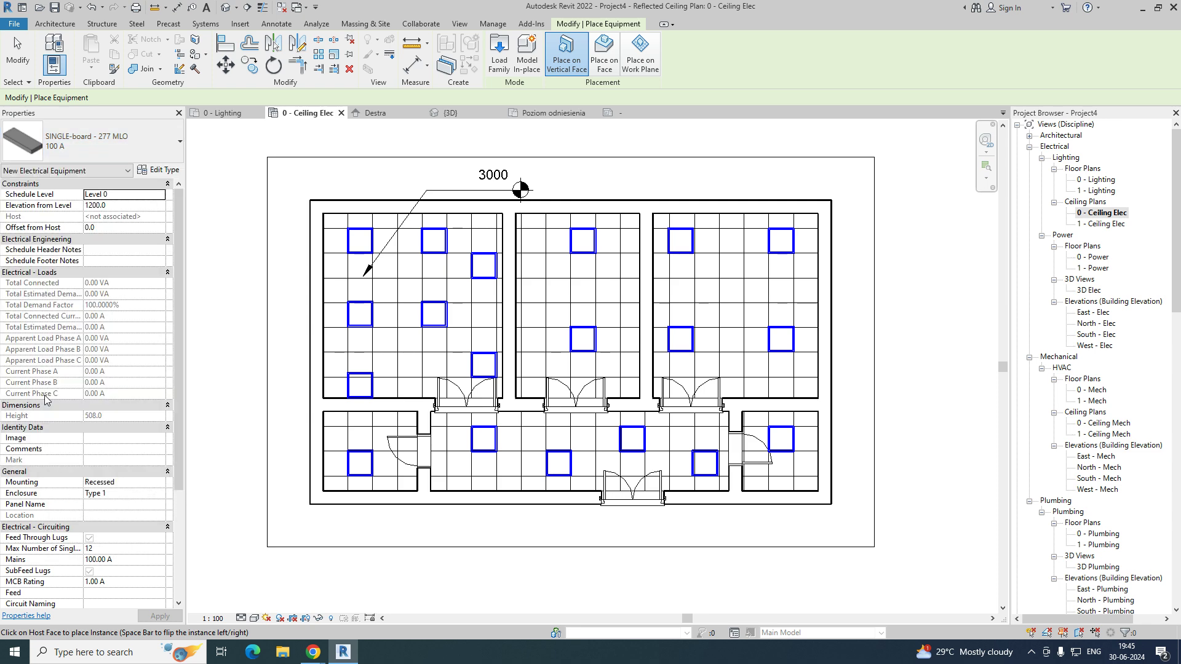
left_click(604, 56)
scroll(405, 400, "up", 1)
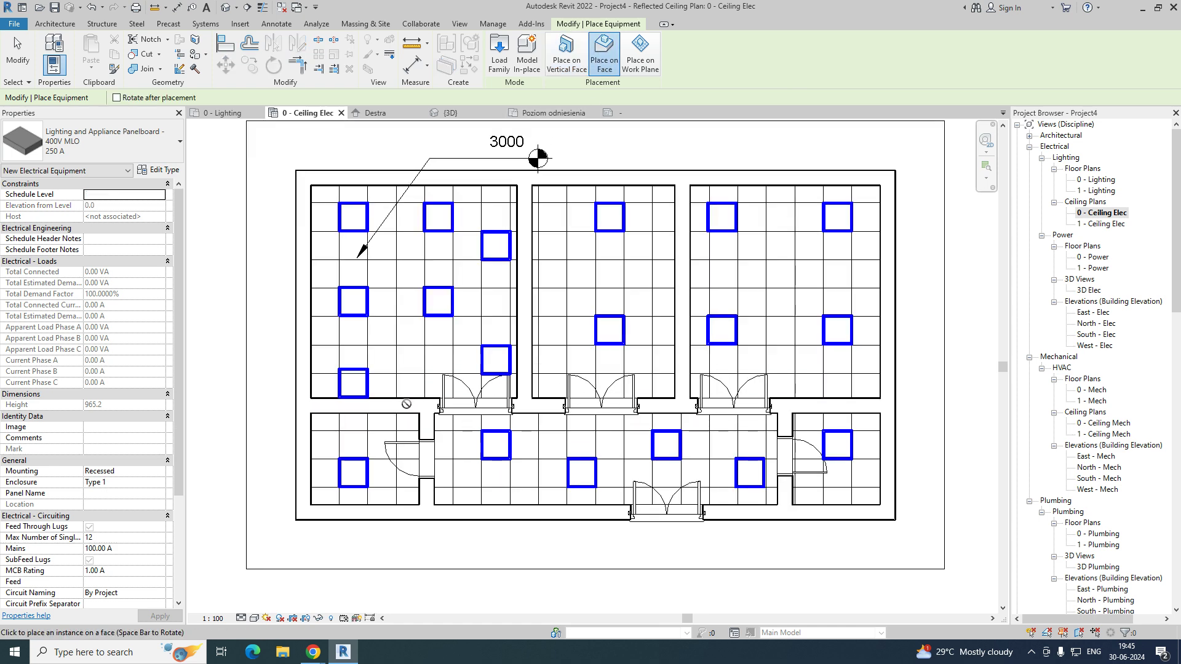
key("Escape")
key("Escape")
Step: In the 0 - Lighting floor plan, place a SINGLE-board - 277 MLO 225 A on the left room's lower wall beside the double door
double_click(1096, 180)
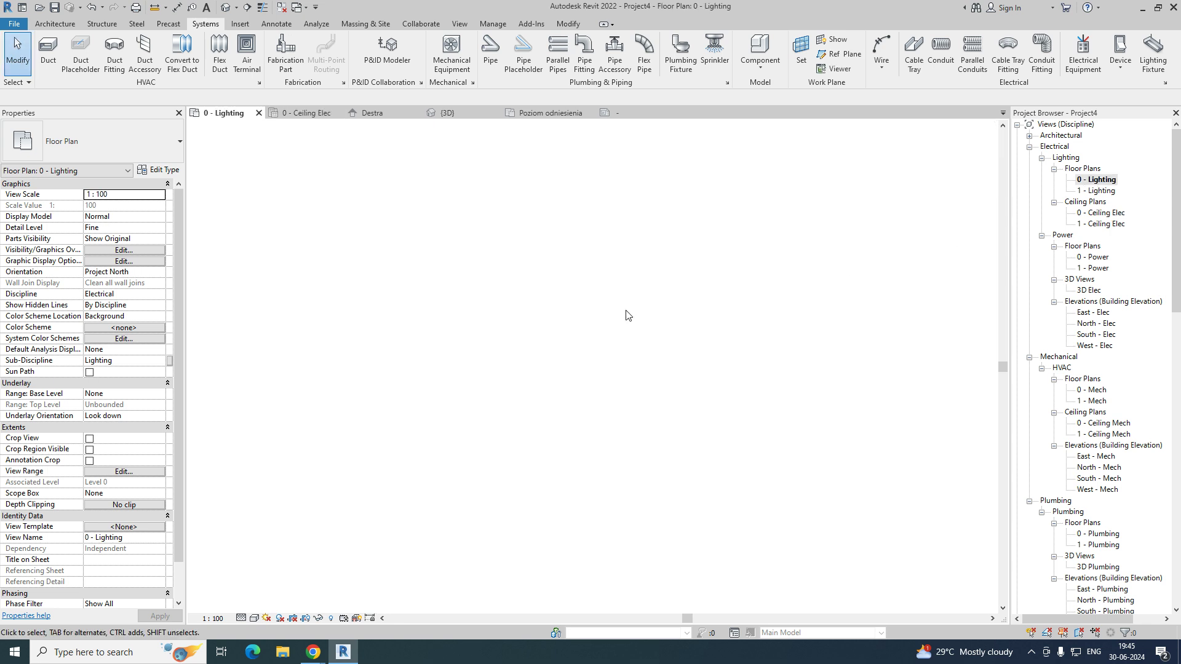
left_click(1094, 72)
left_click(130, 147)
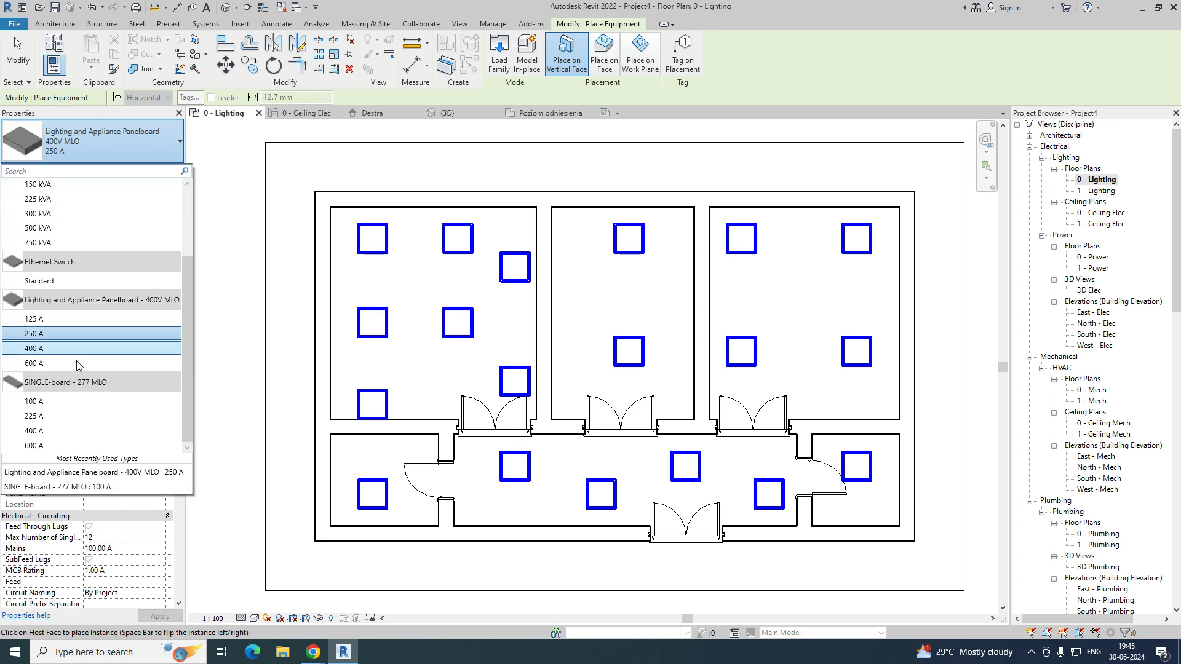
left_click(35, 350)
scroll(429, 420, "up", 1)
scroll(429, 420, "up", 1)
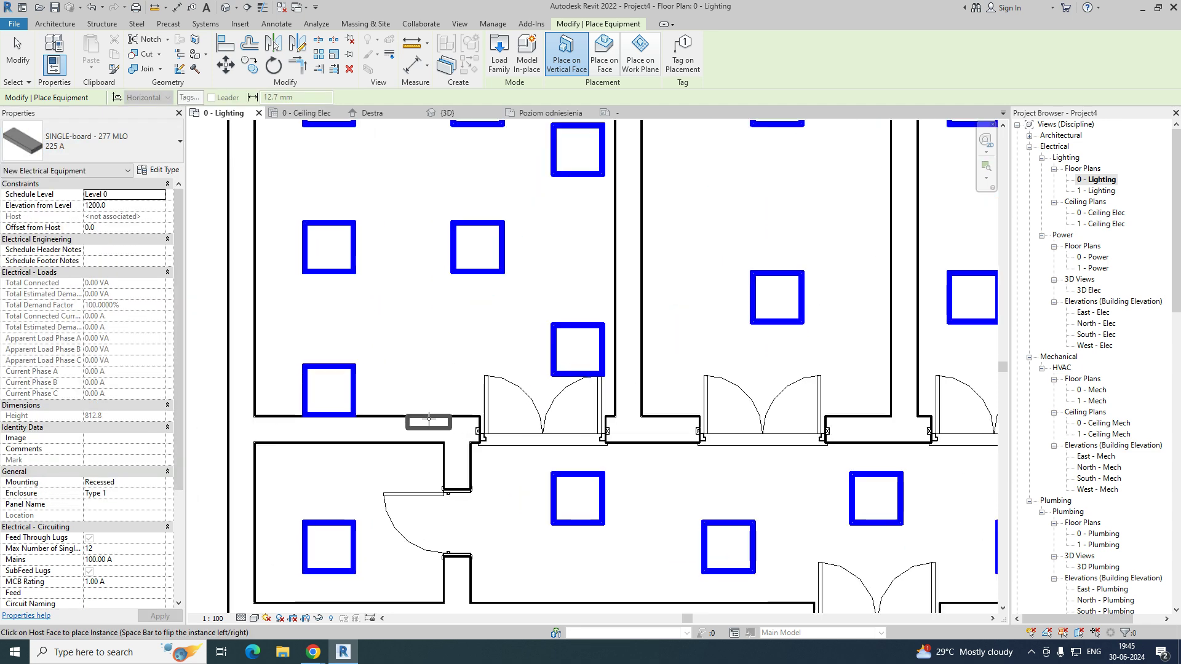
key("Escape")
key("Escape")
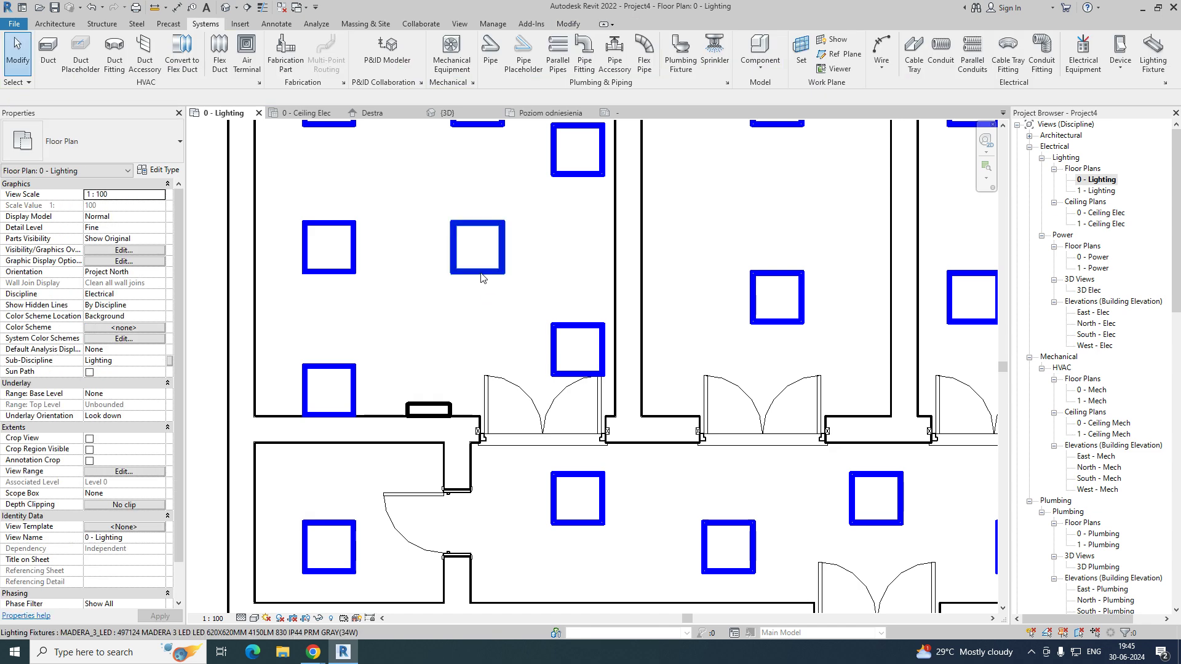
Step: Change the placed board's type to Lighting and Appliance Panelboard - 400V MLO 250 A
left_click(477, 272)
key("Escape")
left_click(415, 410)
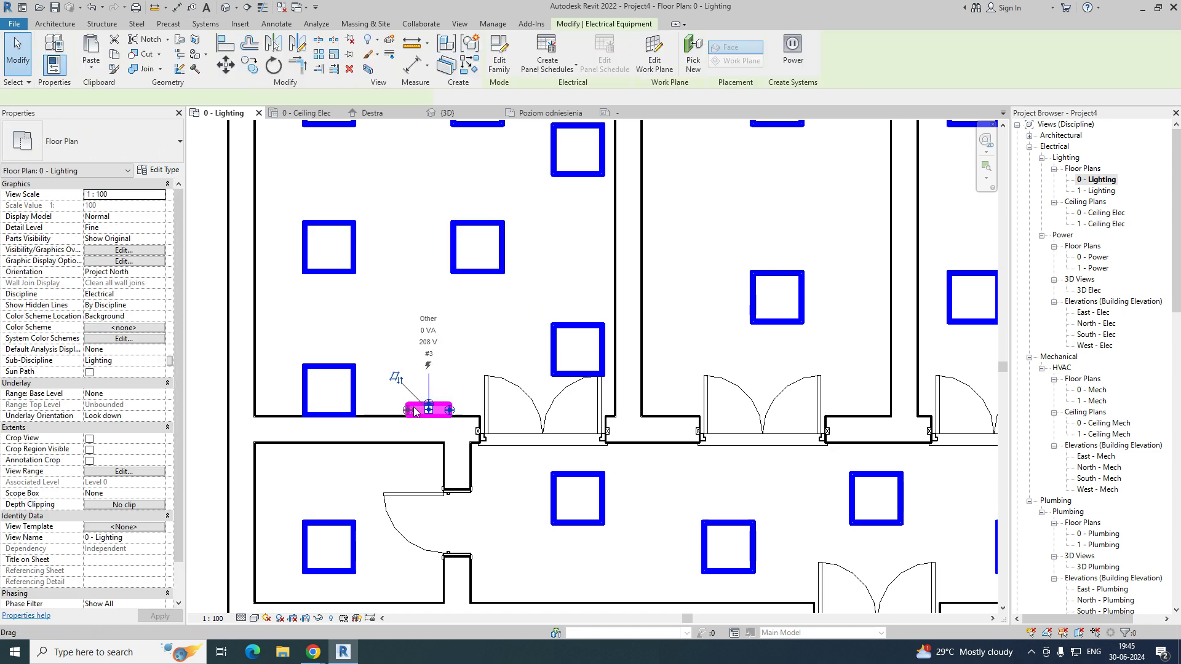
left_click(140, 147)
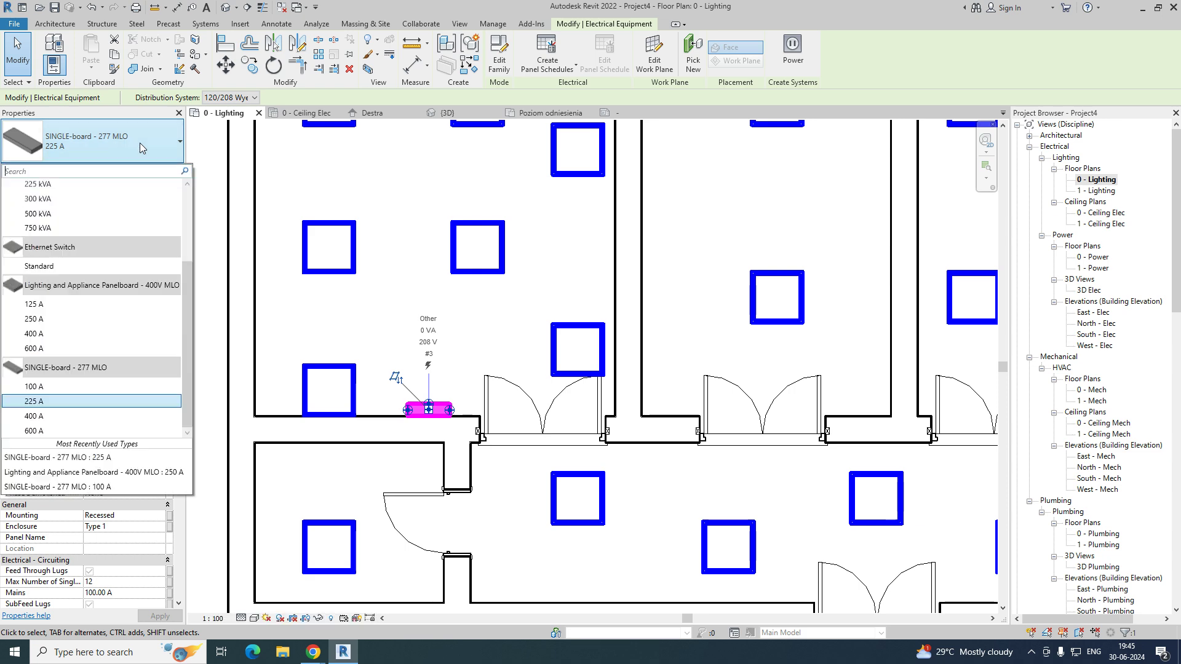
left_click(50, 332)
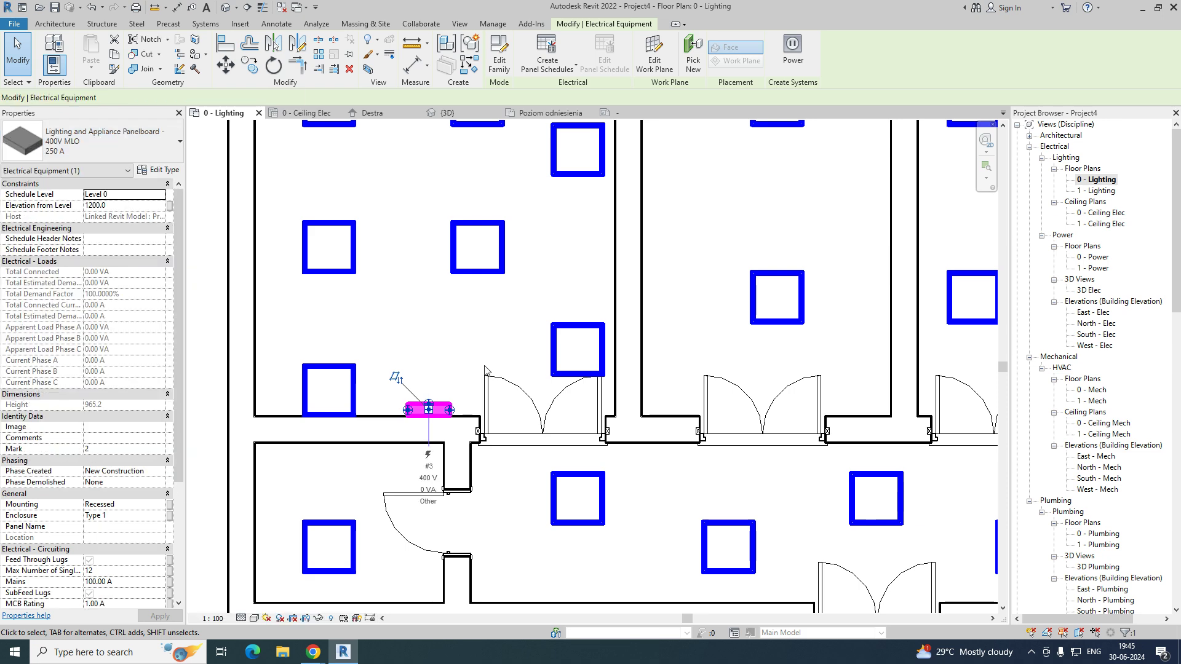
left_click(484, 371)
Step: Set the panelboard's panel name to DB-LDB
scroll(456, 355, "down", 2)
mouse_move(472, 356)
middle_mouse_down()
mouse_move(437, 358)
mouse_move(457, 349)
middle_mouse_up()
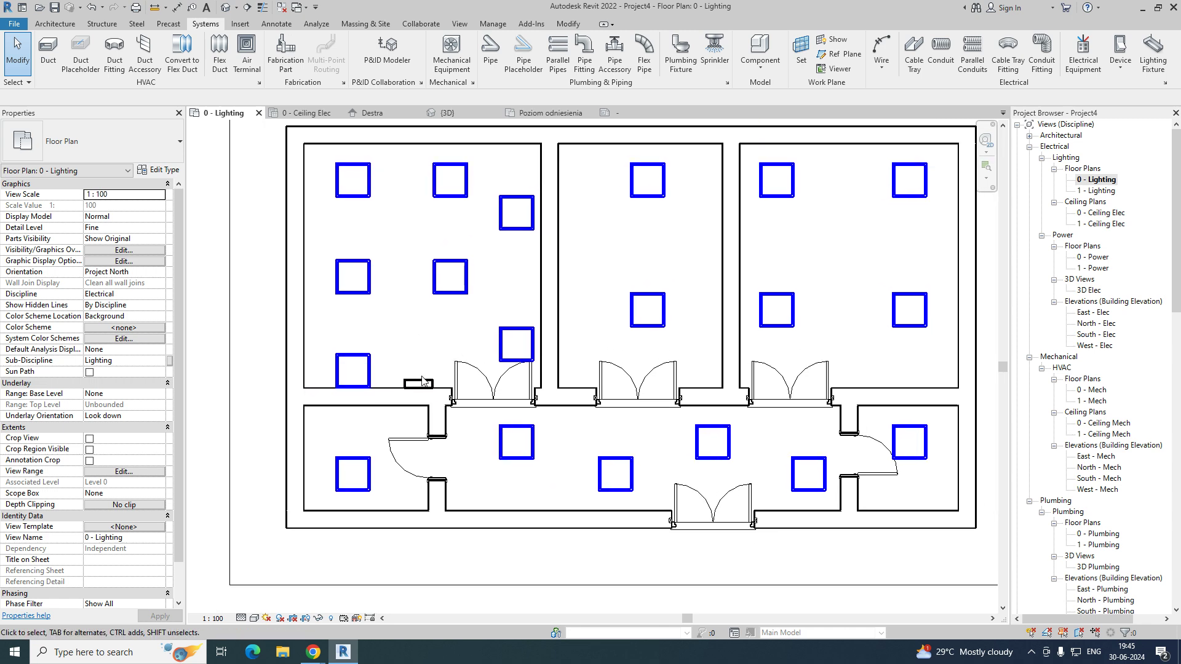
left_click(422, 382)
scroll(111, 418, "down", 1)
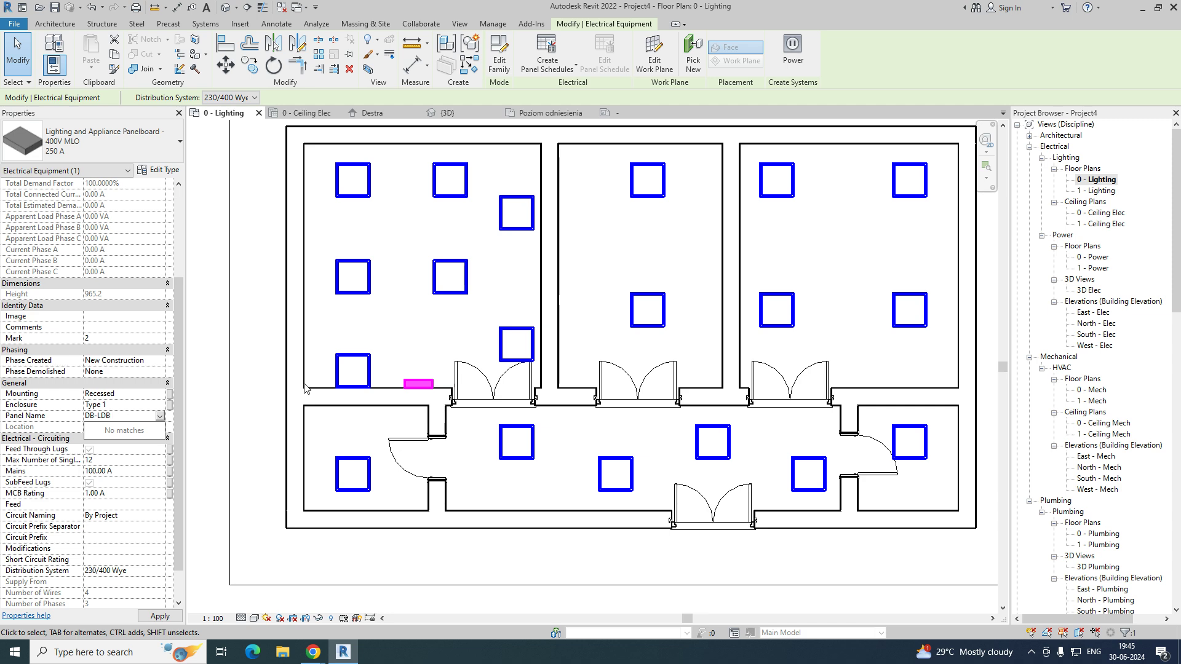
type("DB-LDB")
left_click(276, 392)
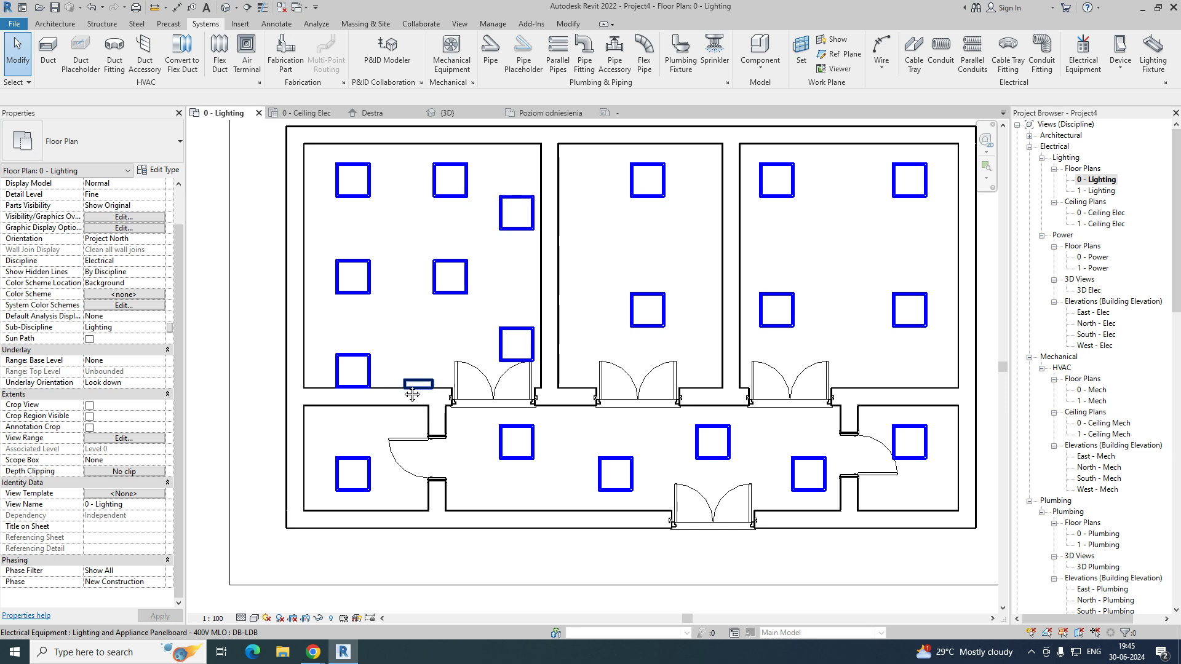
Step: Try to create a power circuit for the left room's upper-left fixture and choose its panel
middle_click_drag(405, 390, 399, 428)
left_click(347, 216)
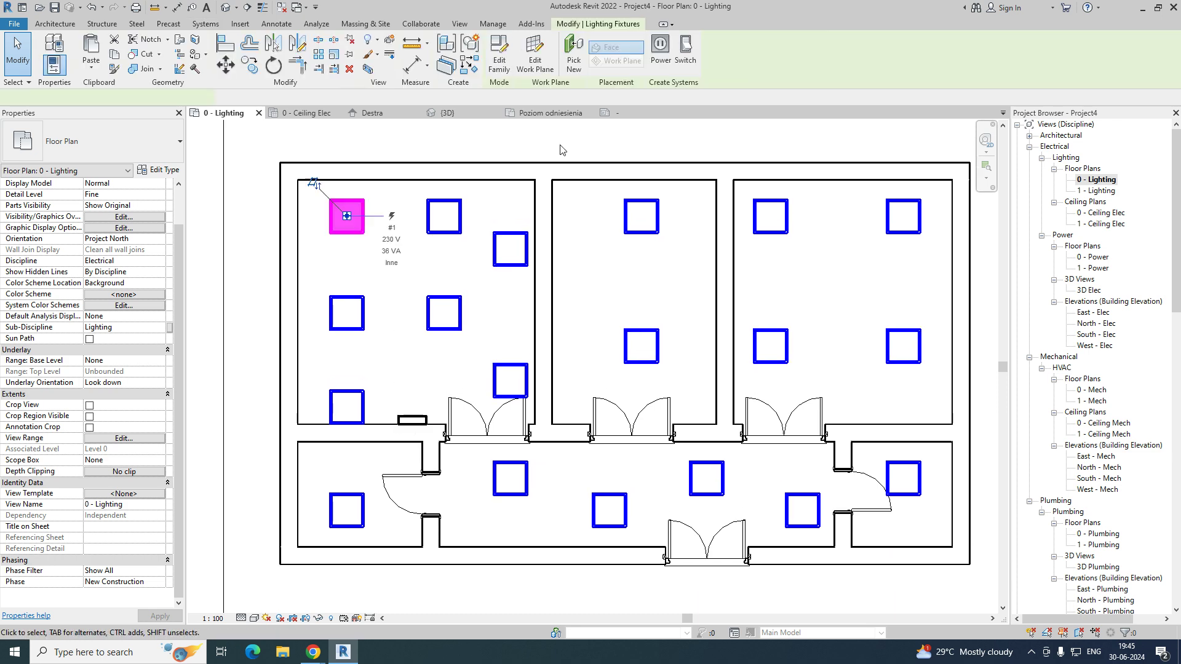
left_click(660, 52)
left_click(688, 48)
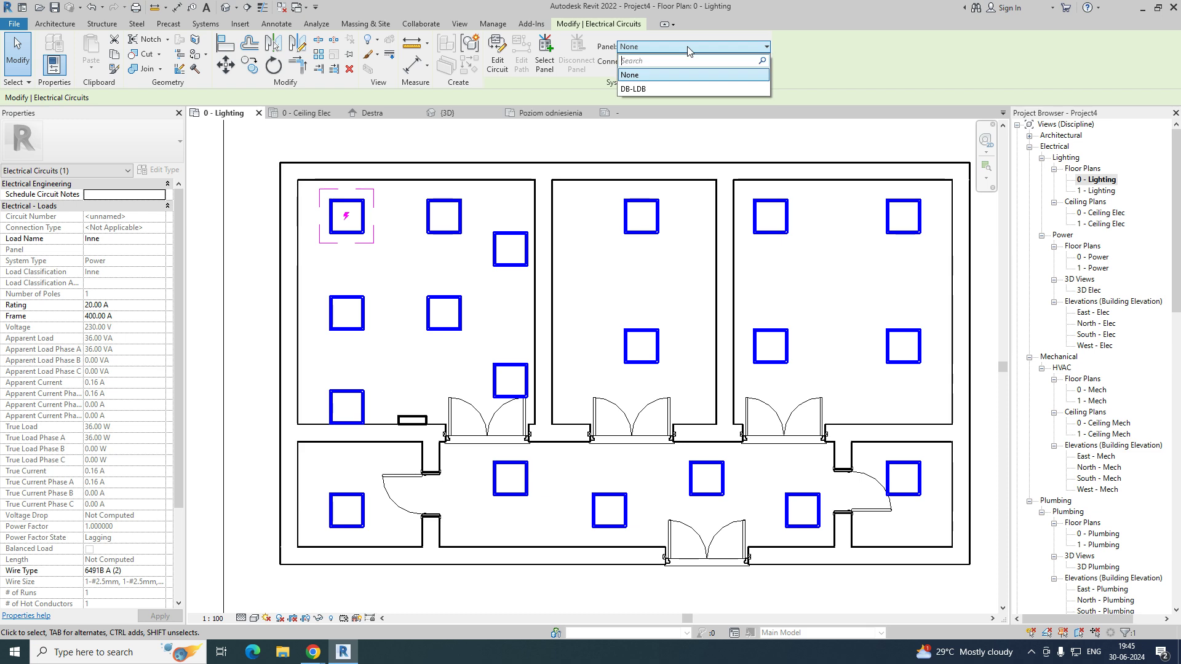
key("Escape")
key("Escape")
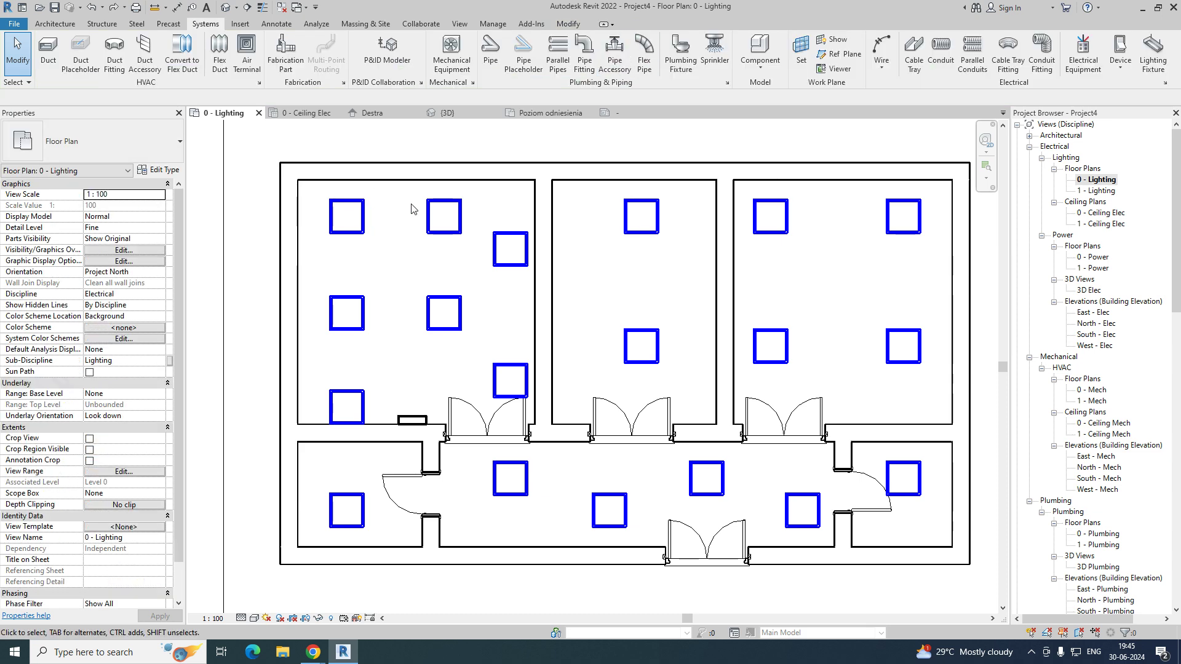
Step: Connect the left room's seven fixtures to panel DB-LDB in one power circuit and convert it to arc wires
left_click(362, 228)
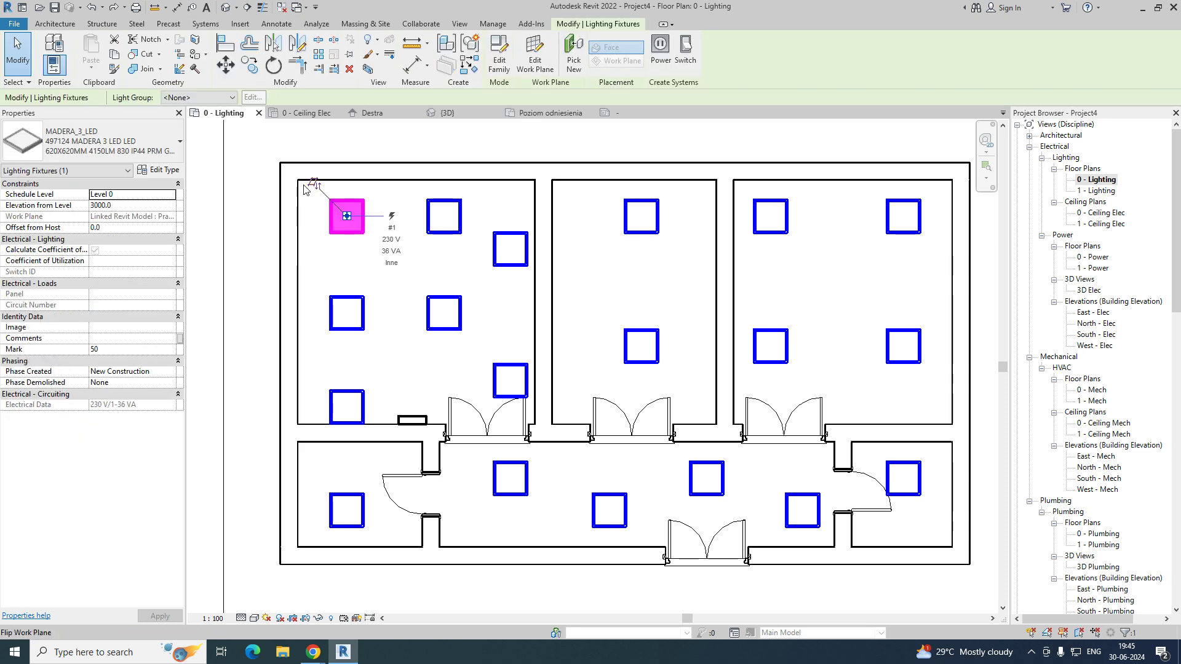
left_click_drag(253, 167, 558, 424)
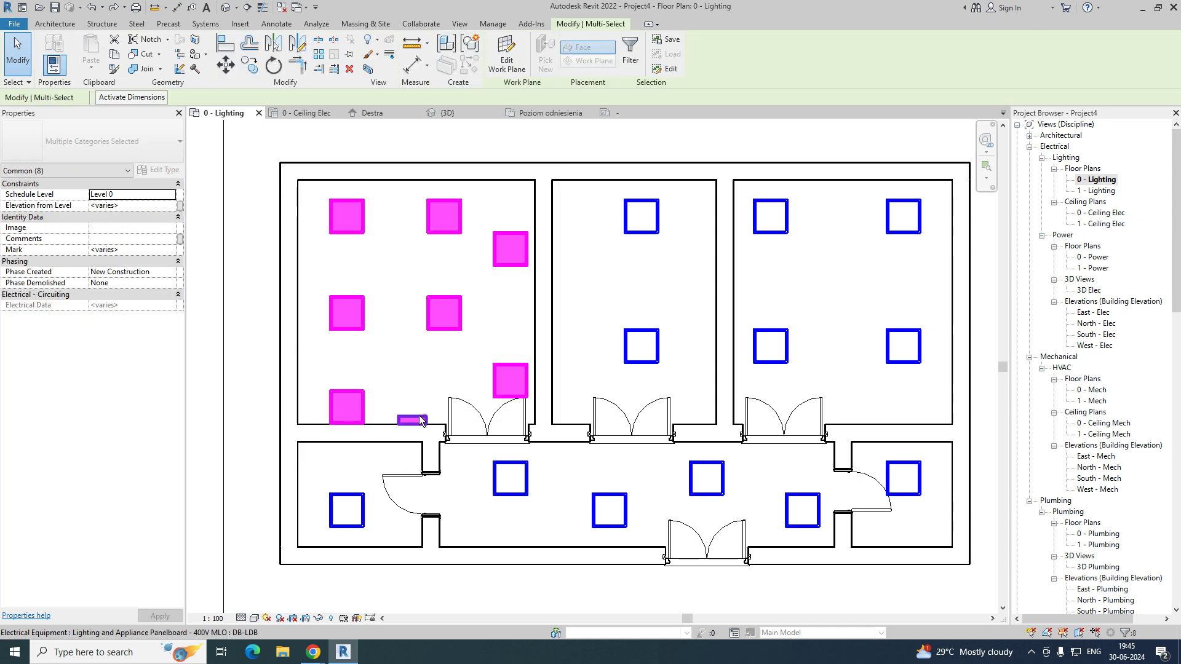
left_click(727, 50)
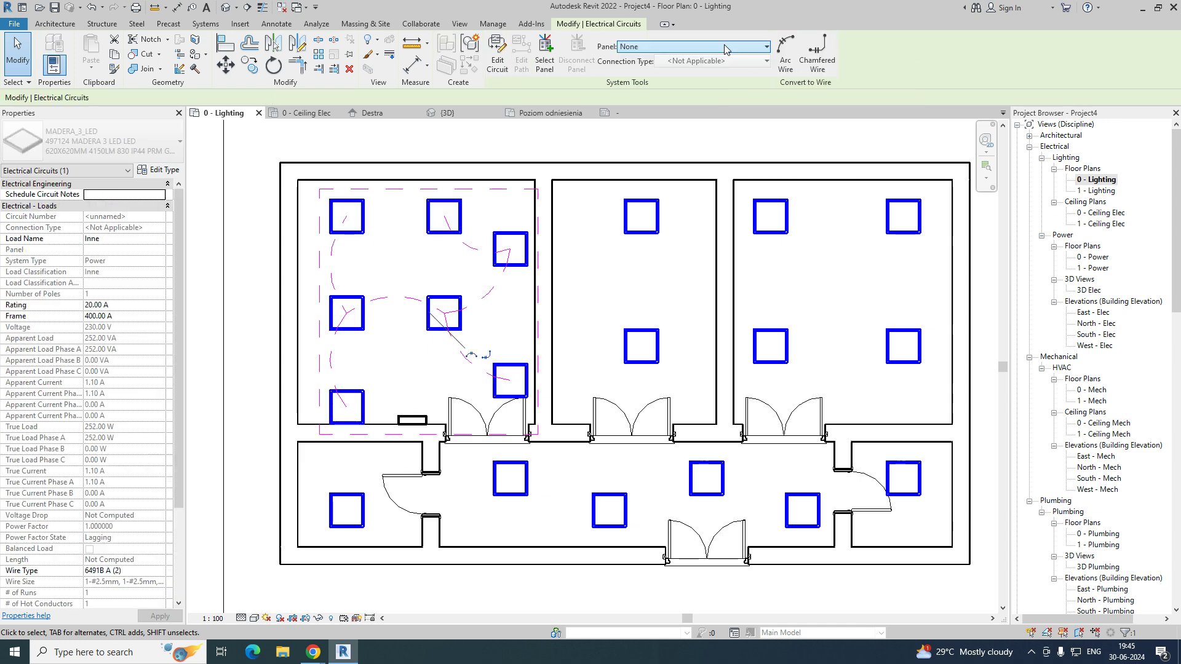
left_click(697, 51)
left_click(702, 72)
left_click(786, 52)
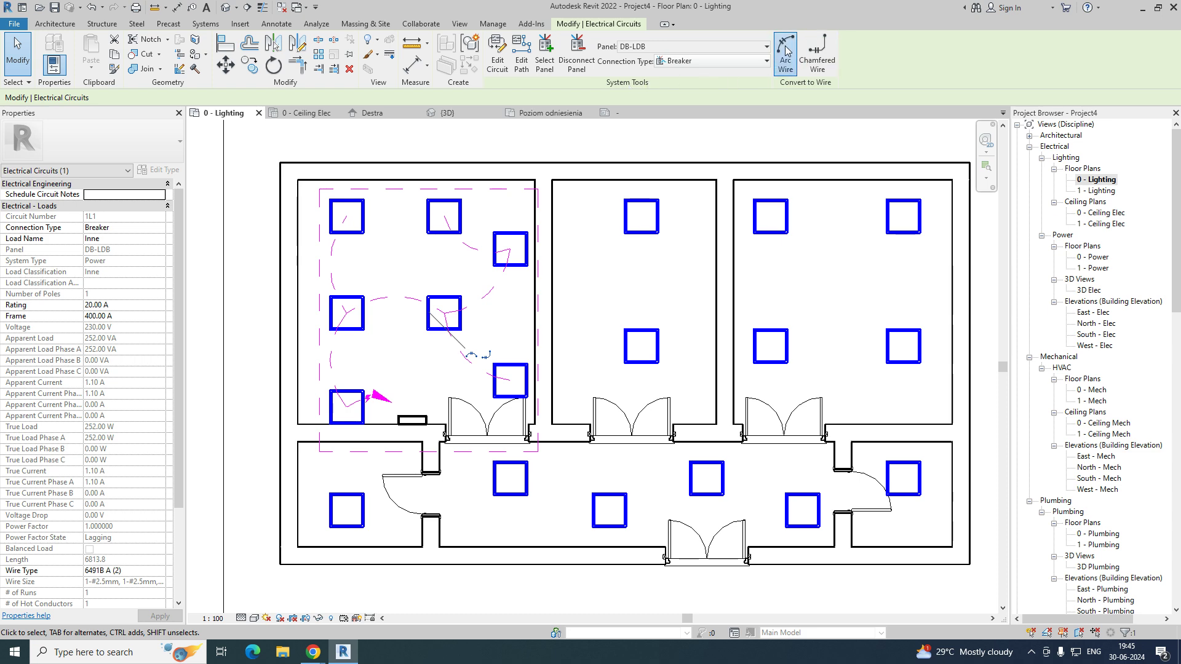
Step: Create a power circuit on panel DB-LDB for the middle room's two fixtures and draw its arc wiring
middle_click_drag(571, 315, 536, 291)
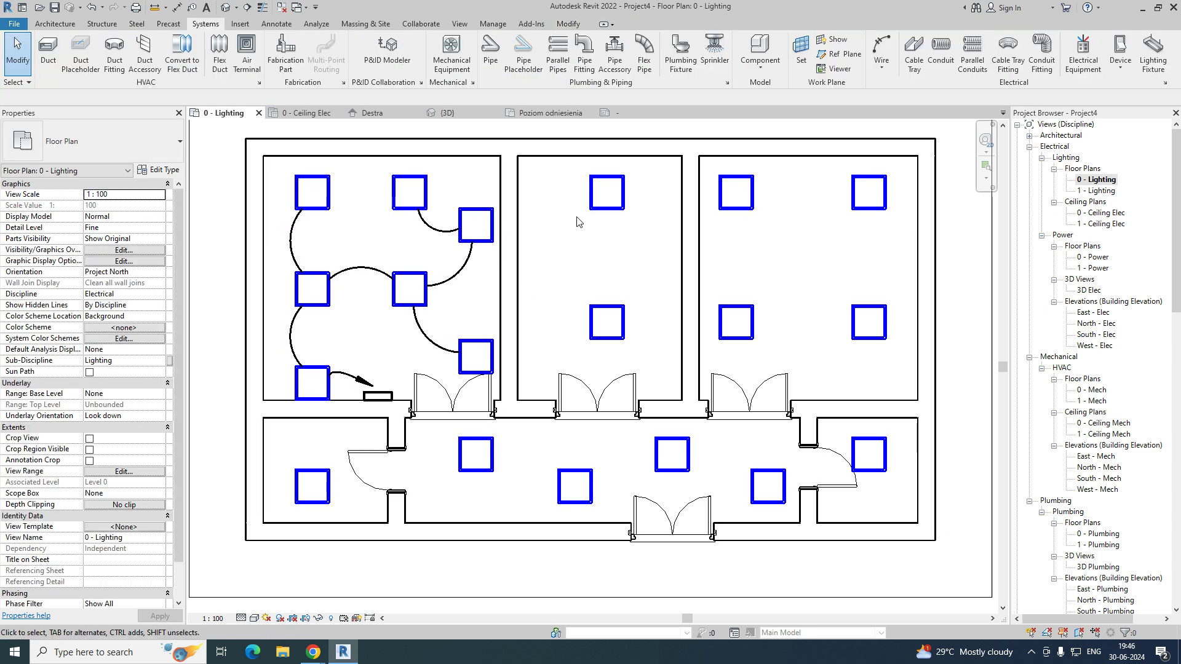
left_click(604, 210)
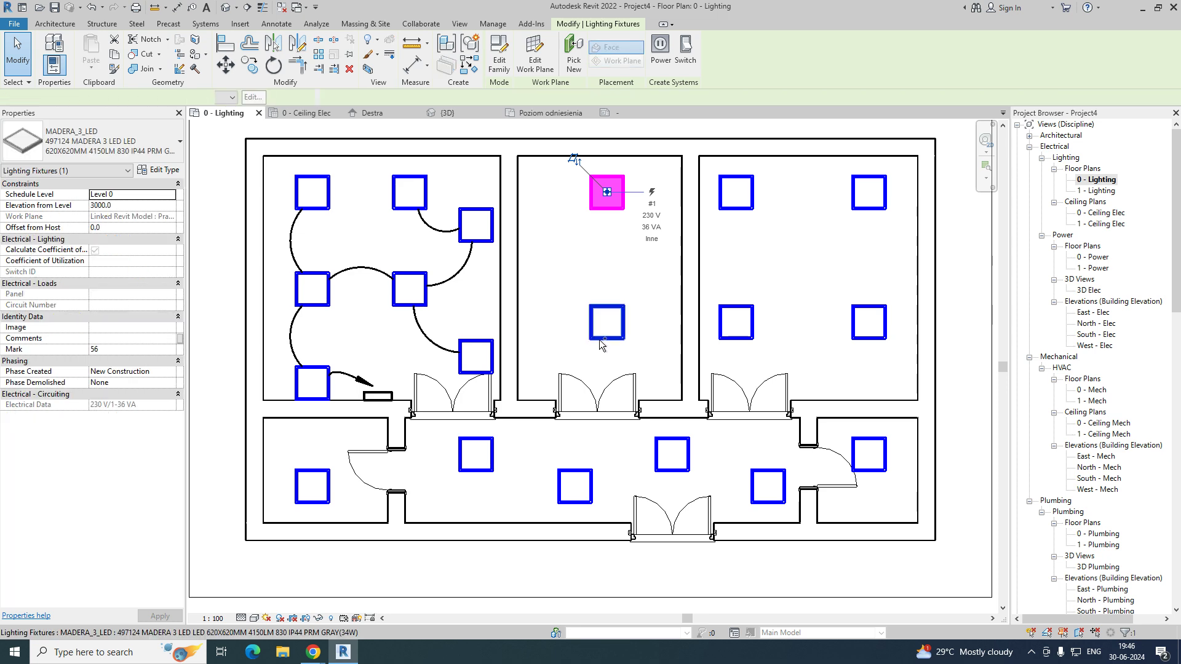
left_click(602, 344, "ctrl")
left_click(729, 59)
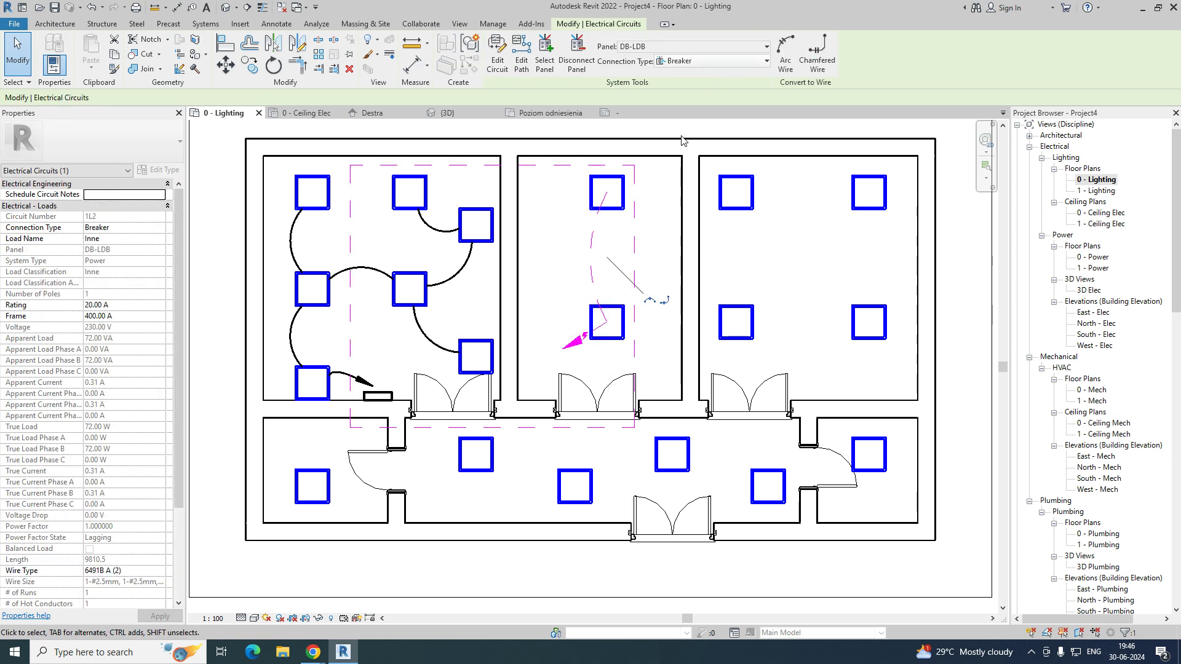
left_click(784, 58)
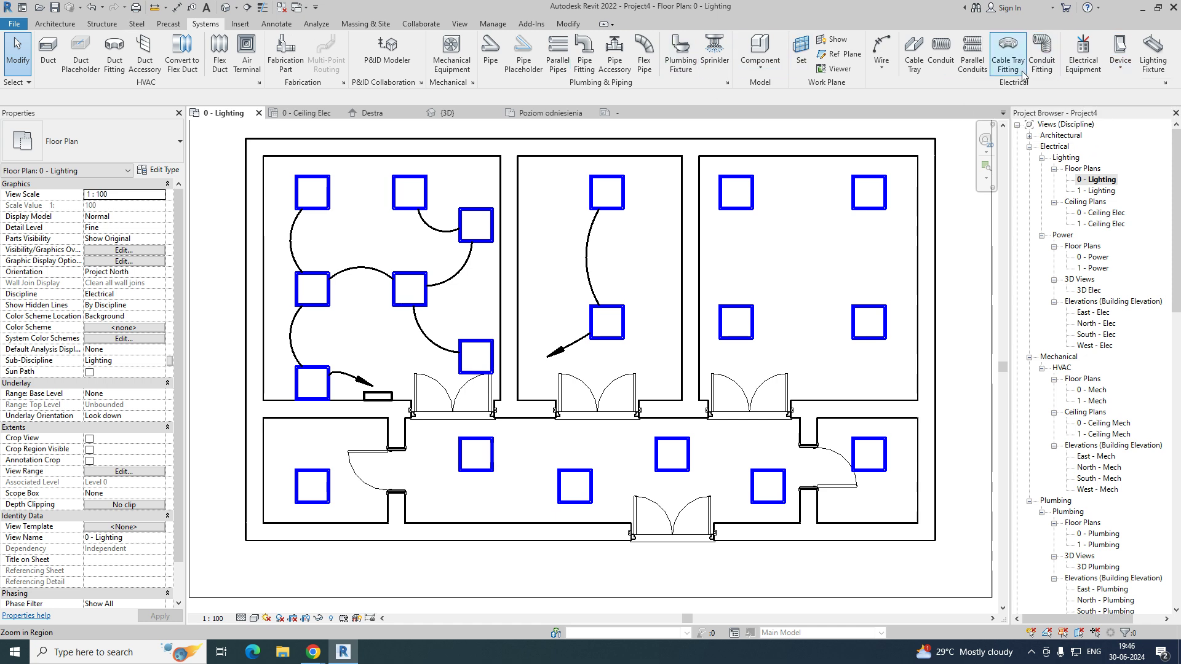
Step: Place 1 GANG ONE WAY SWITCH_16 lighting devices on the lower walls of the left and middle rooms, beside their double doors
left_click(1120, 68)
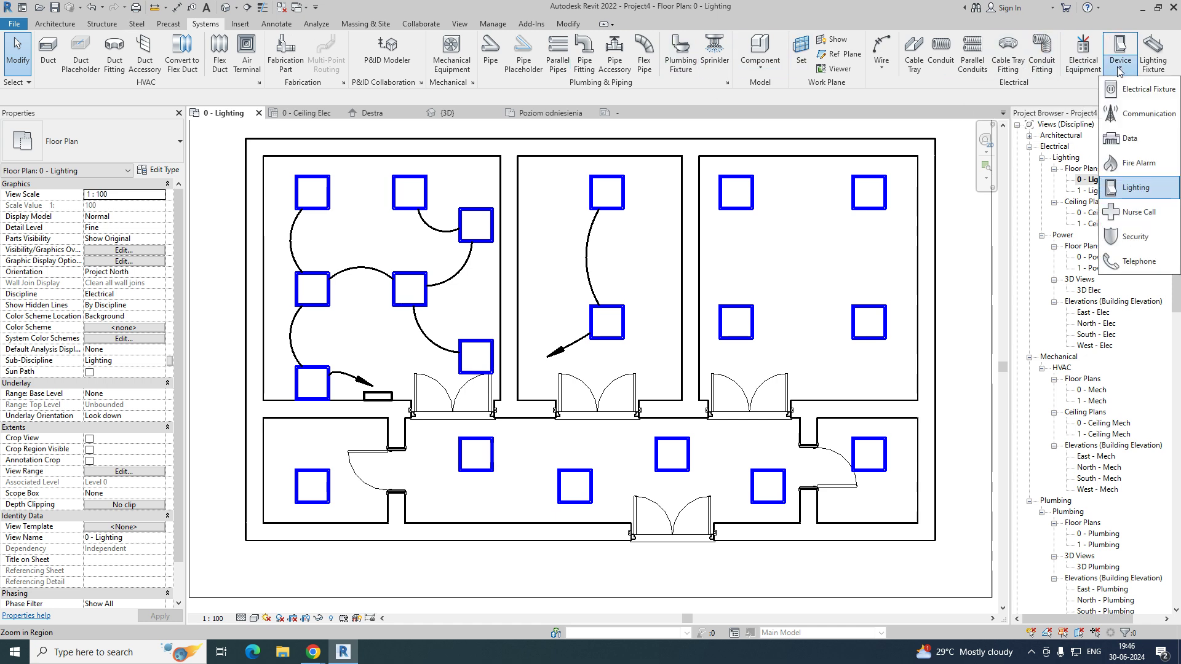
left_click(1135, 187)
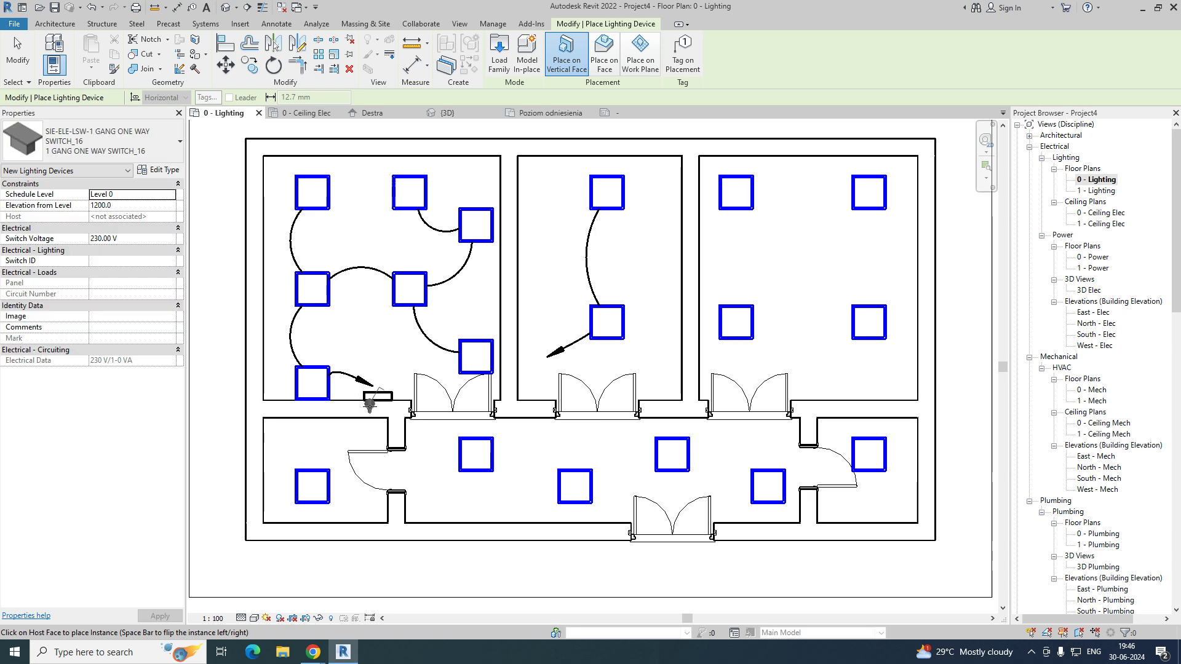
left_click(128, 138)
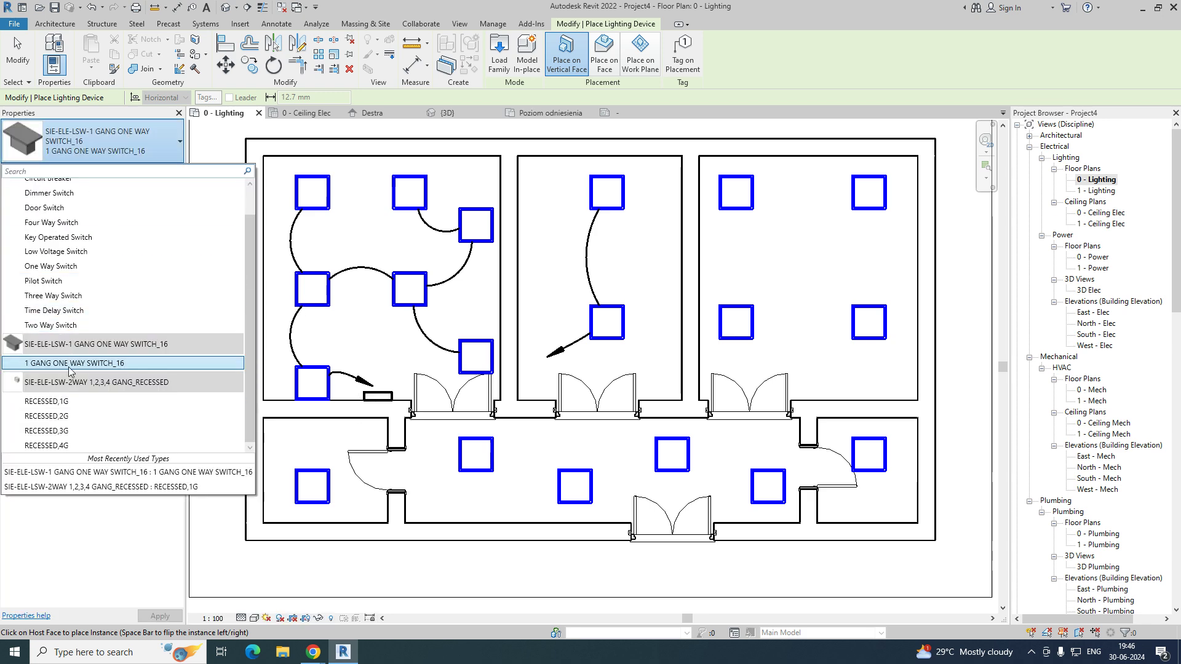
left_click(46, 401)
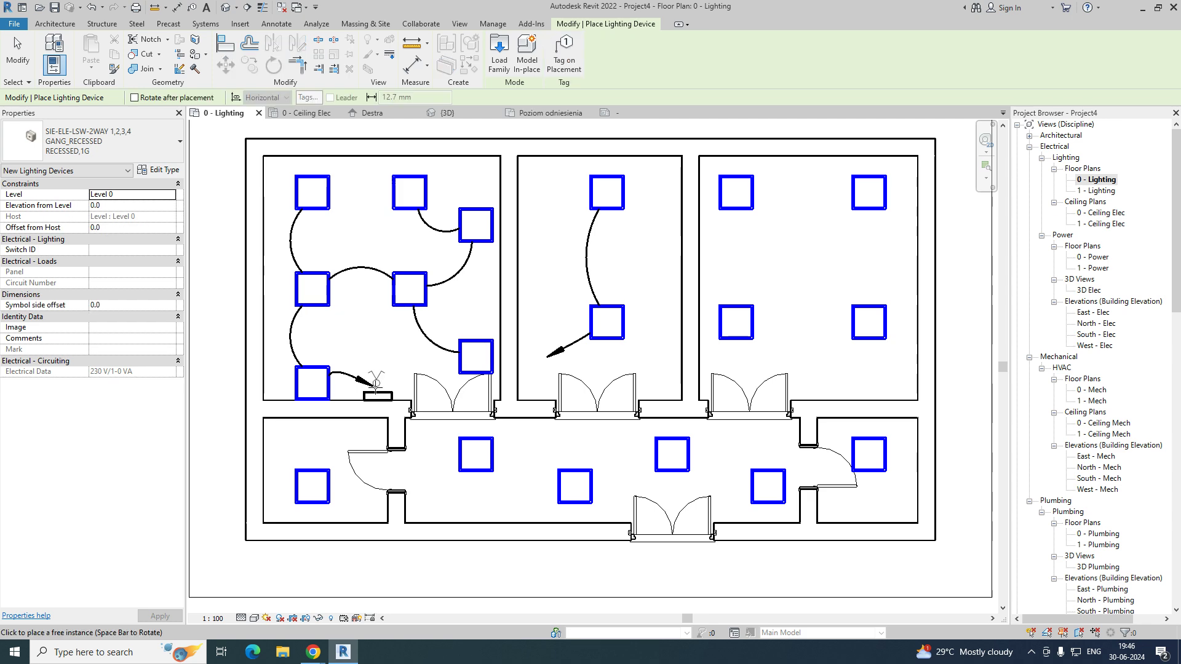
left_click(123, 140)
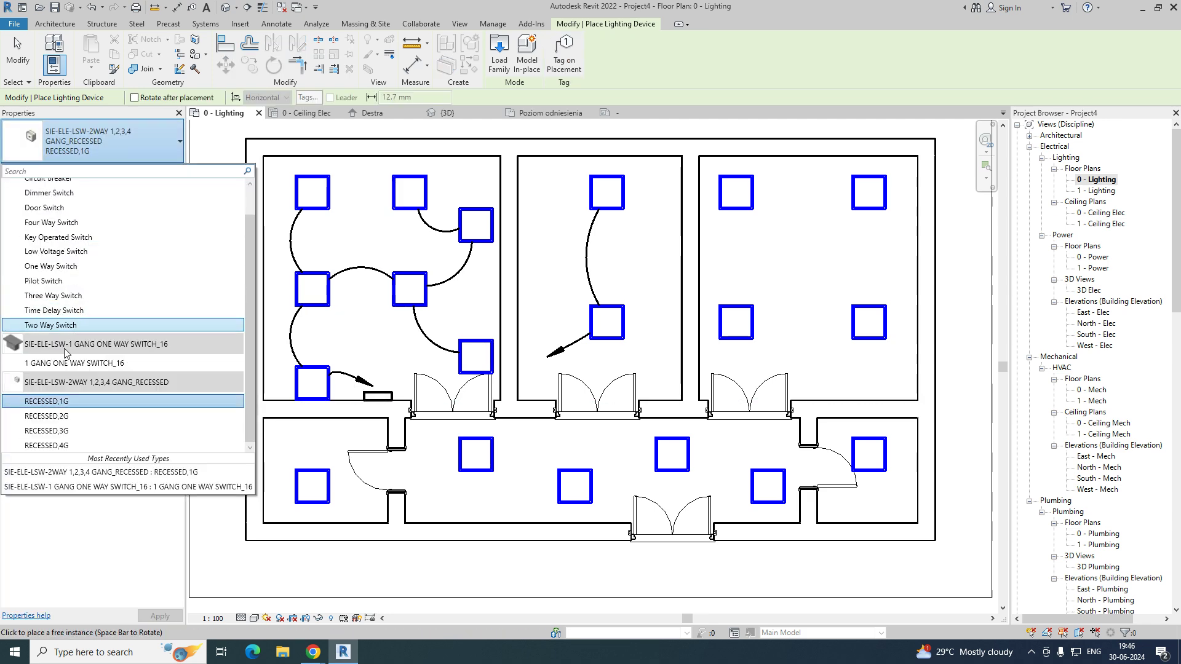
left_click(66, 364)
scroll(369, 397, "up", 3)
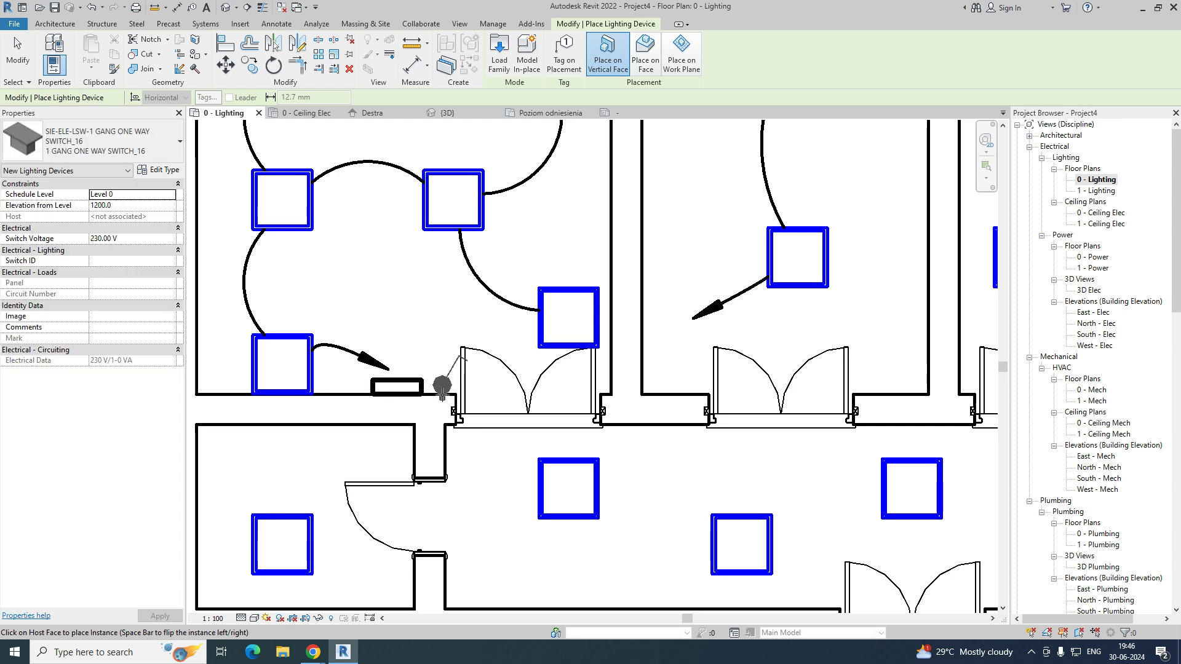
left_click(679, 396)
scroll(571, 411, "down", 1)
middle_click_drag(566, 412, 146, 397)
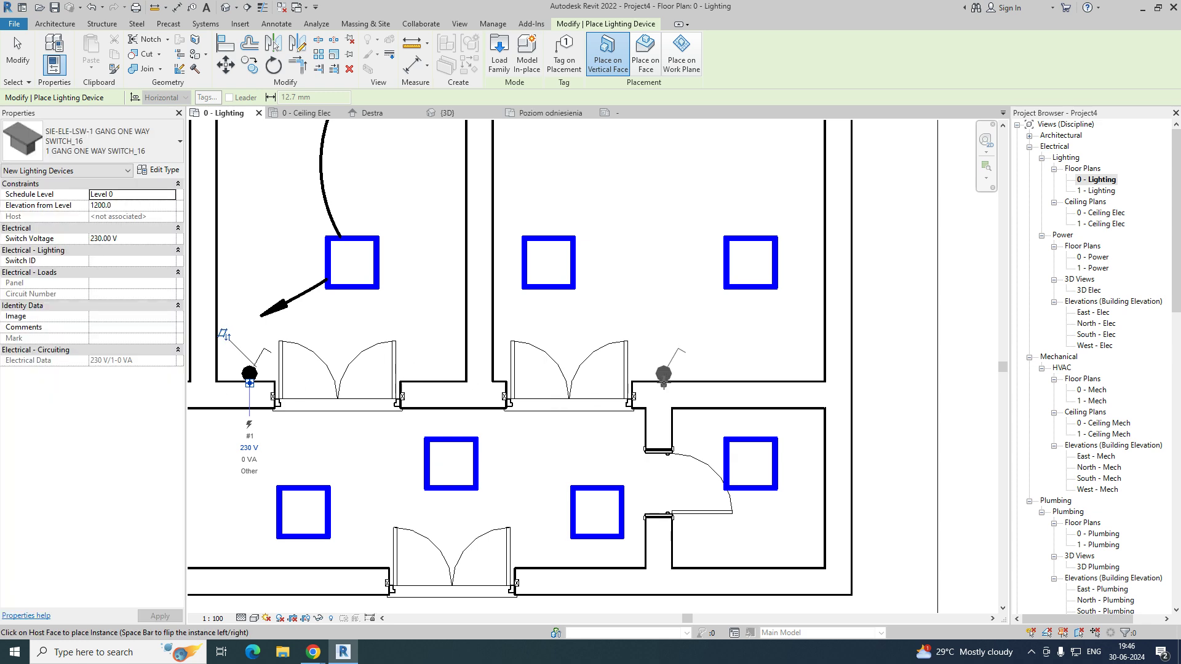
Step: Place the same switch beside the right room's double door, the corridor's entrance door, and the doors of both small side rooms
left_click(663, 376)
scroll(611, 400, "down", 2)
scroll(567, 428, "up", 1)
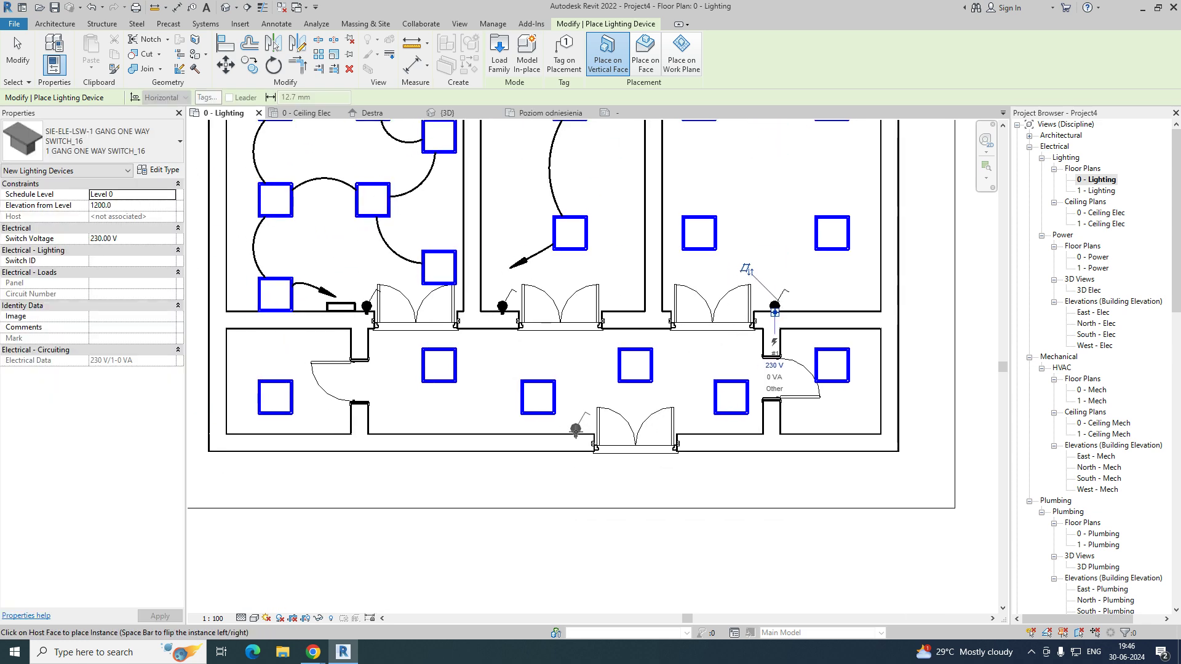
left_click(746, 268)
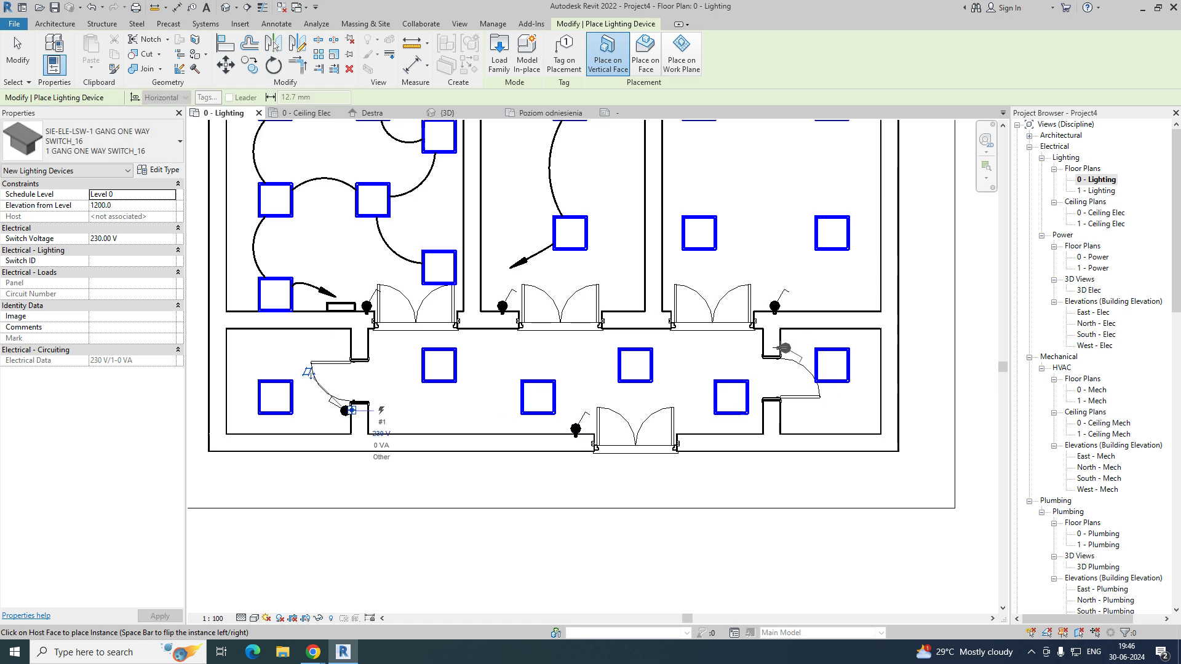
left_click(779, 348)
key("Escape")
key("Escape")
Step: Create a switch system from the right room's four fixtures and assign it to the switch beside that room's double door
scroll(648, 375, "down", 1)
middle_click_drag(649, 373, 482, 443)
middle_click_drag(553, 426, 582, 433)
scroll(587, 401, "up", 1)
scroll(587, 401, "up", 1)
middle_click_drag(572, 368, 586, 396)
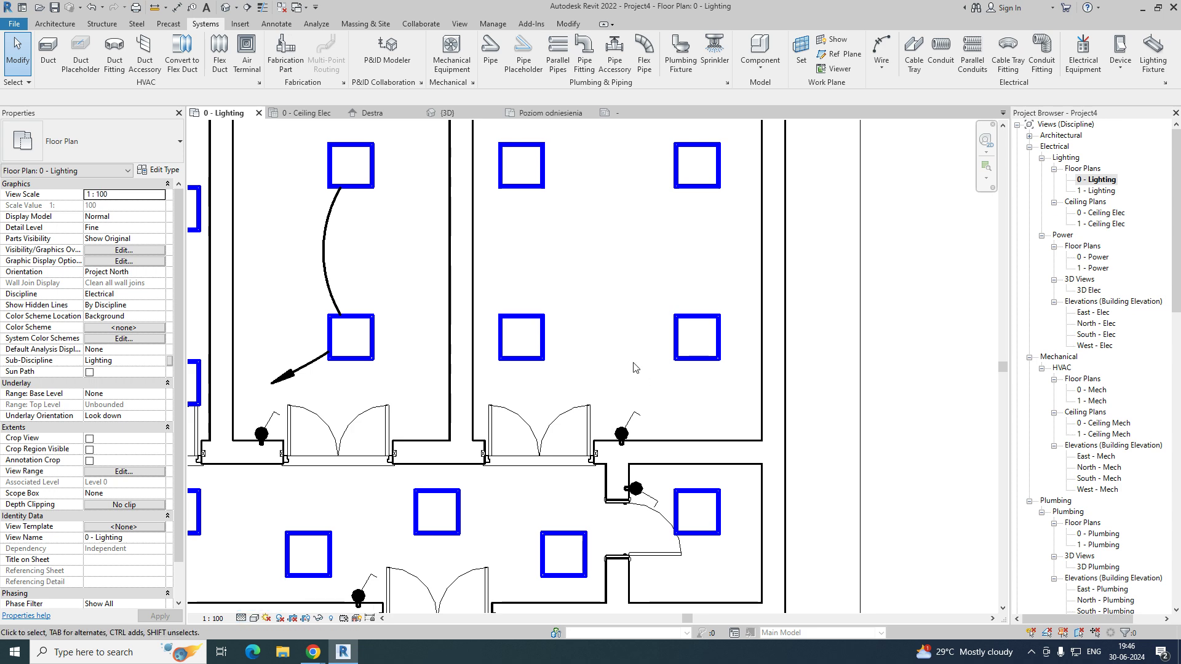
middle_click_drag(628, 330, 645, 376)
scroll(626, 387, "down", 1)
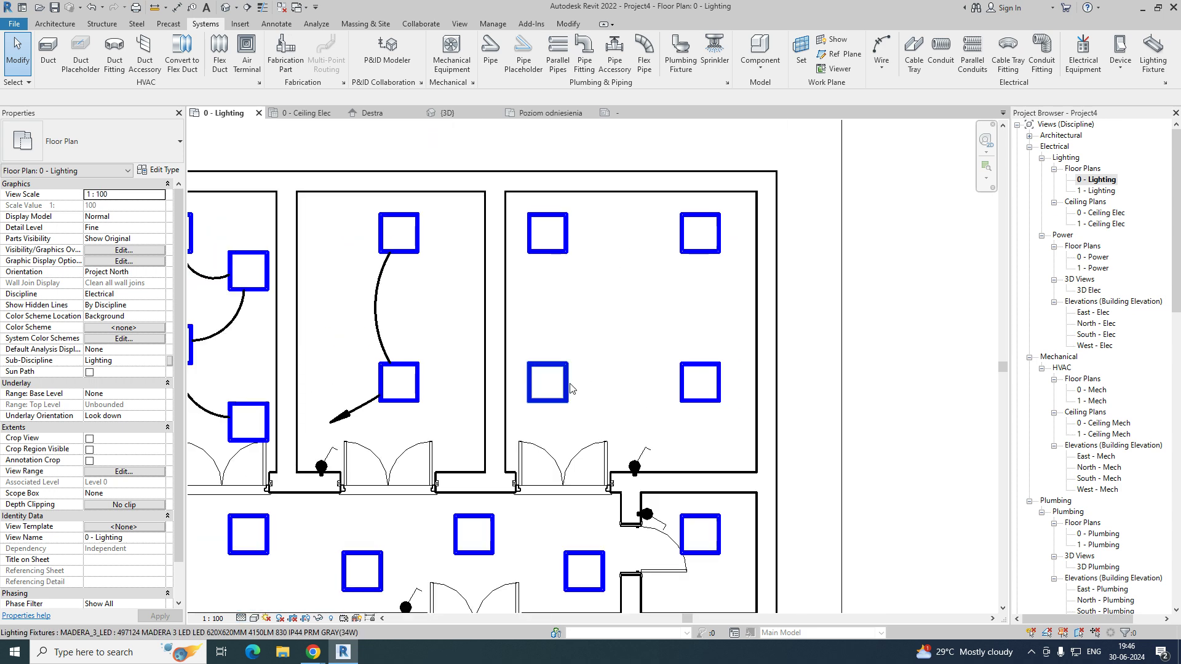
left_click(570, 386)
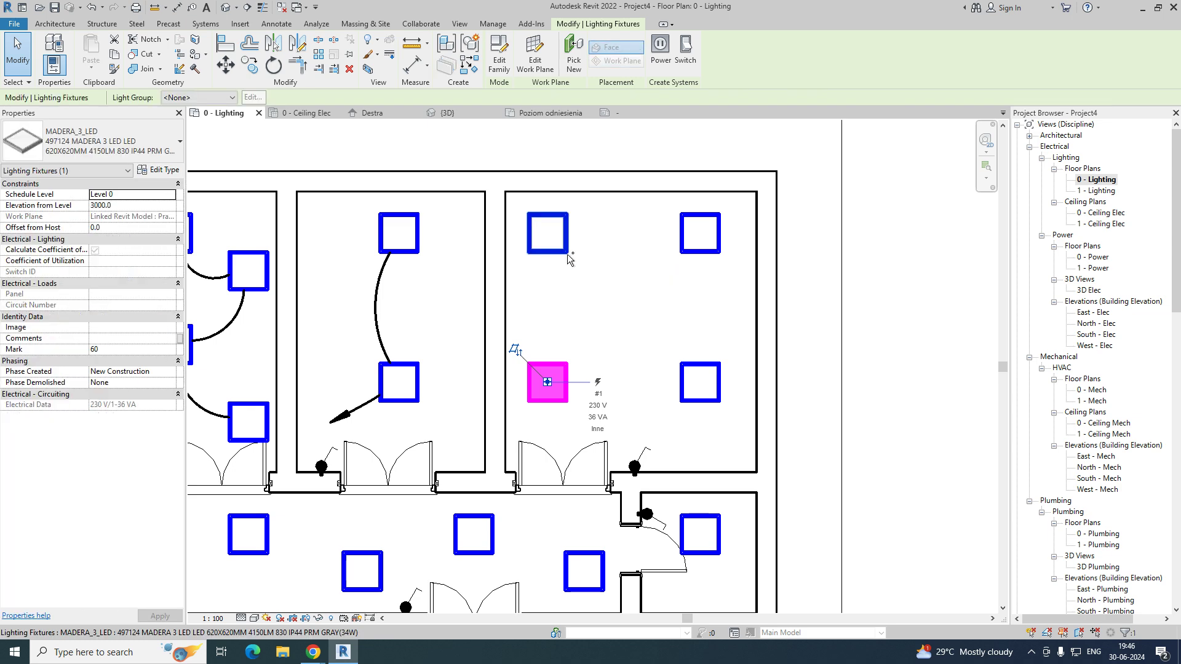
left_click(567, 254, "ctrl")
left_click(701, 245, "ctrl")
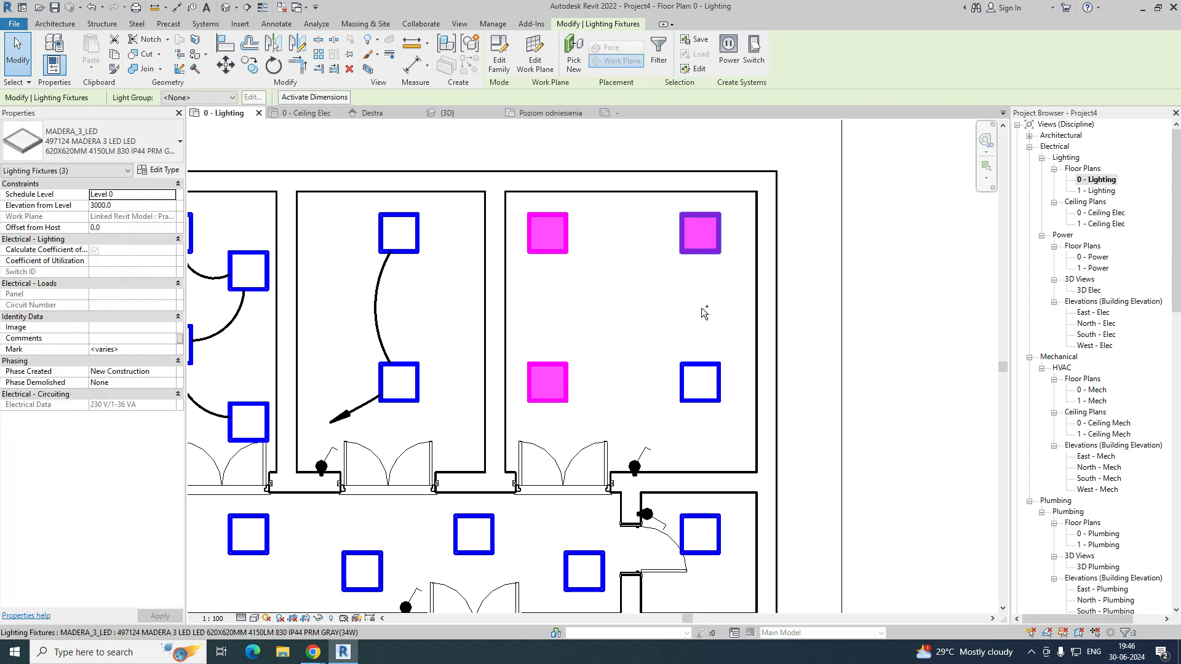
left_click(699, 367, "ctrl")
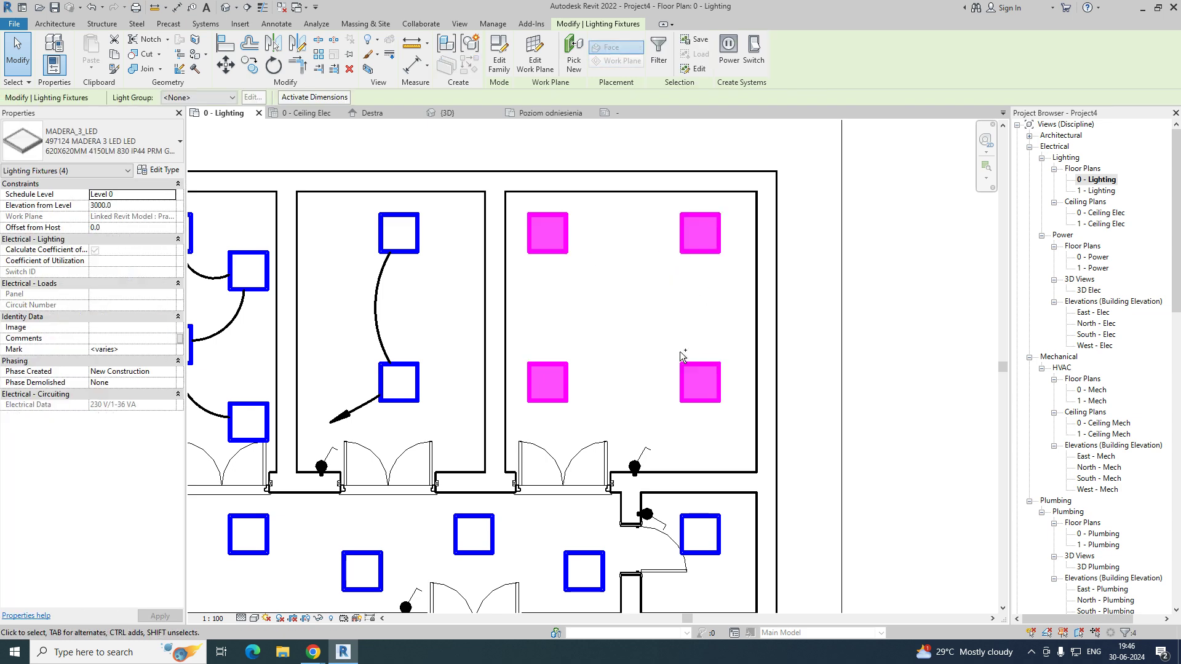
left_click(754, 52)
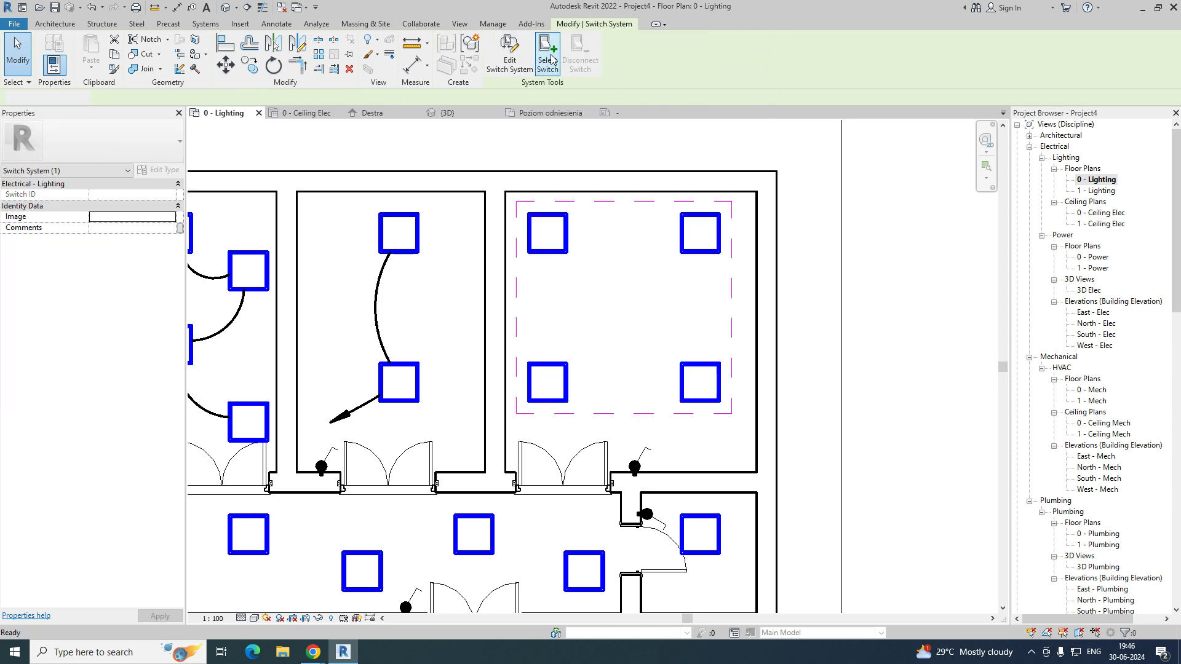
left_click(548, 56)
left_click(634, 467)
scroll(689, 454, "up", 3)
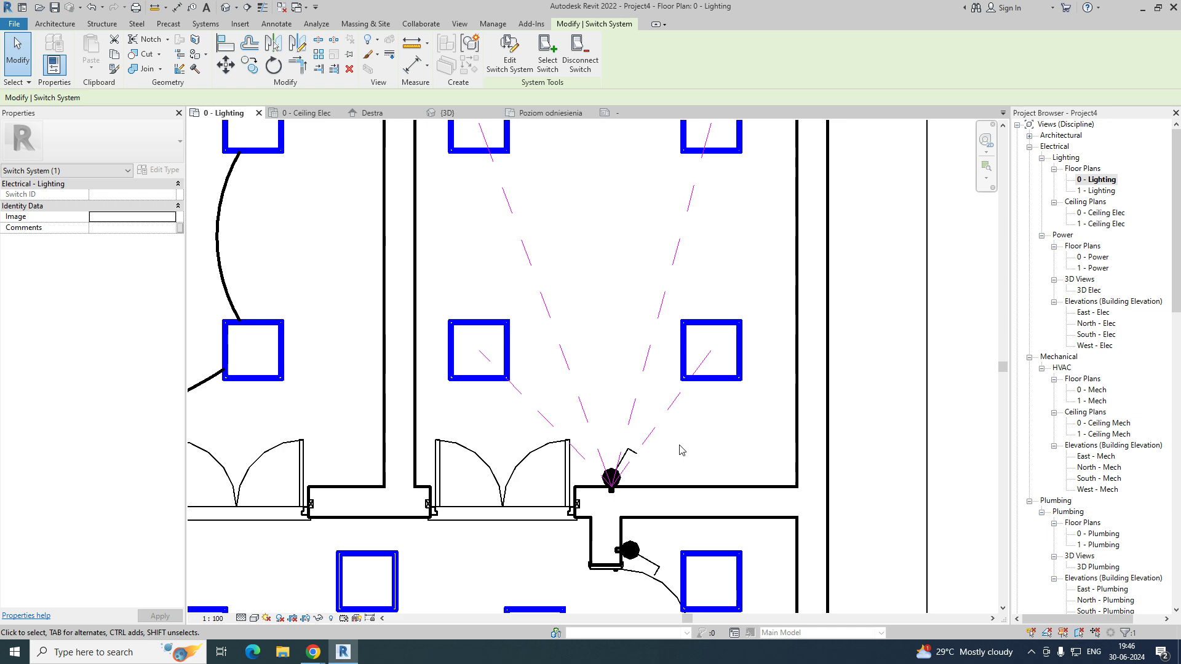
Step: Turn on thin line display for the floor plan and clear the switch system selection
left_click(263, 8)
key("Escape")
scroll(638, 417, "down", 3)
Step: Select the right room's switch together with its connected fixtures to check the switch system
left_click(636, 416)
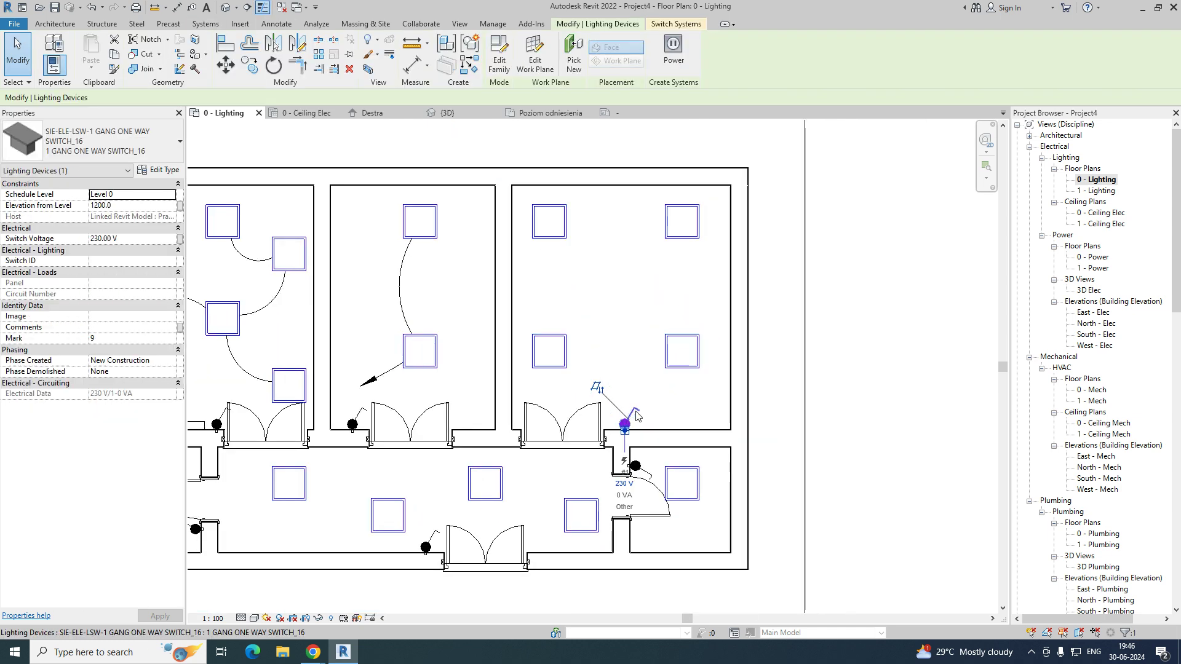
key("Tab")
left_click(636, 416)
scroll(671, 418, "down", 3)
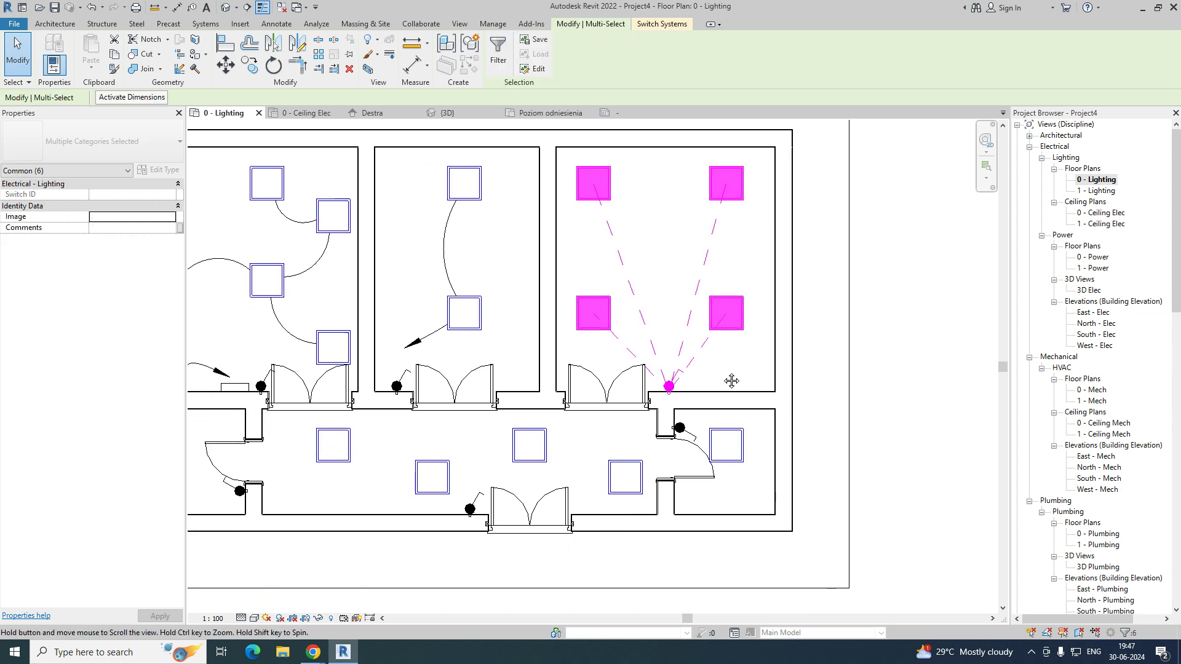
Step: Create a switch system from the middle room's two fixtures and assign it to the switch beside that room's double door
left_click(526, 168)
left_click_drag(574, 206, 622, 339)
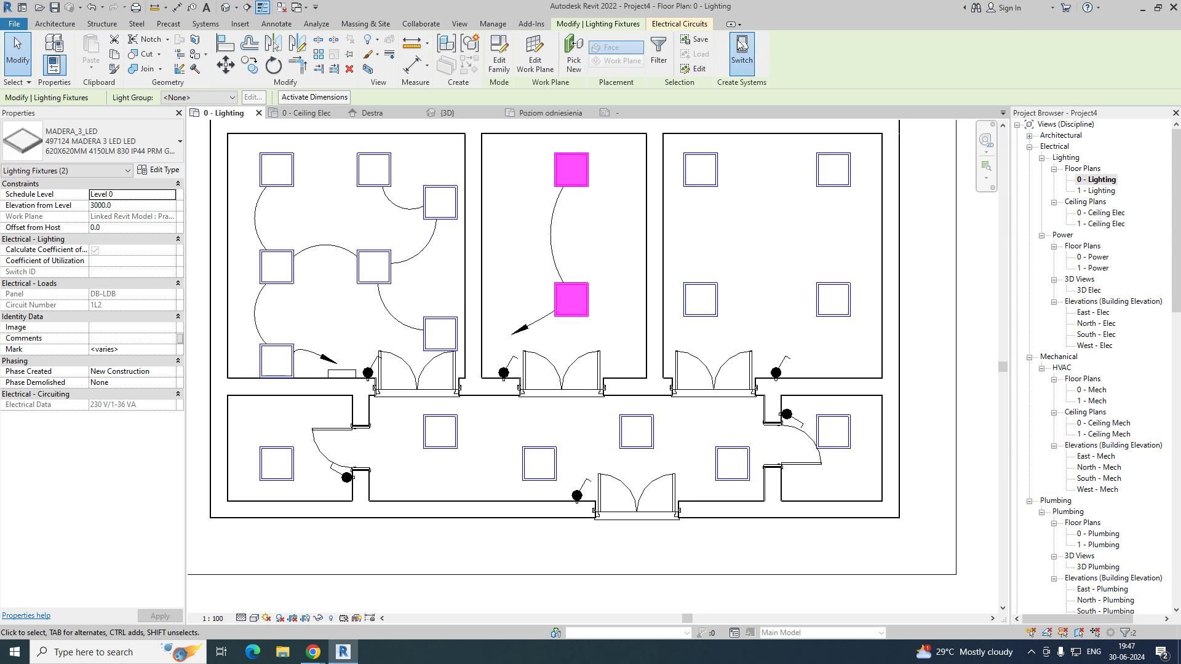
left_click(742, 52)
left_click(550, 54)
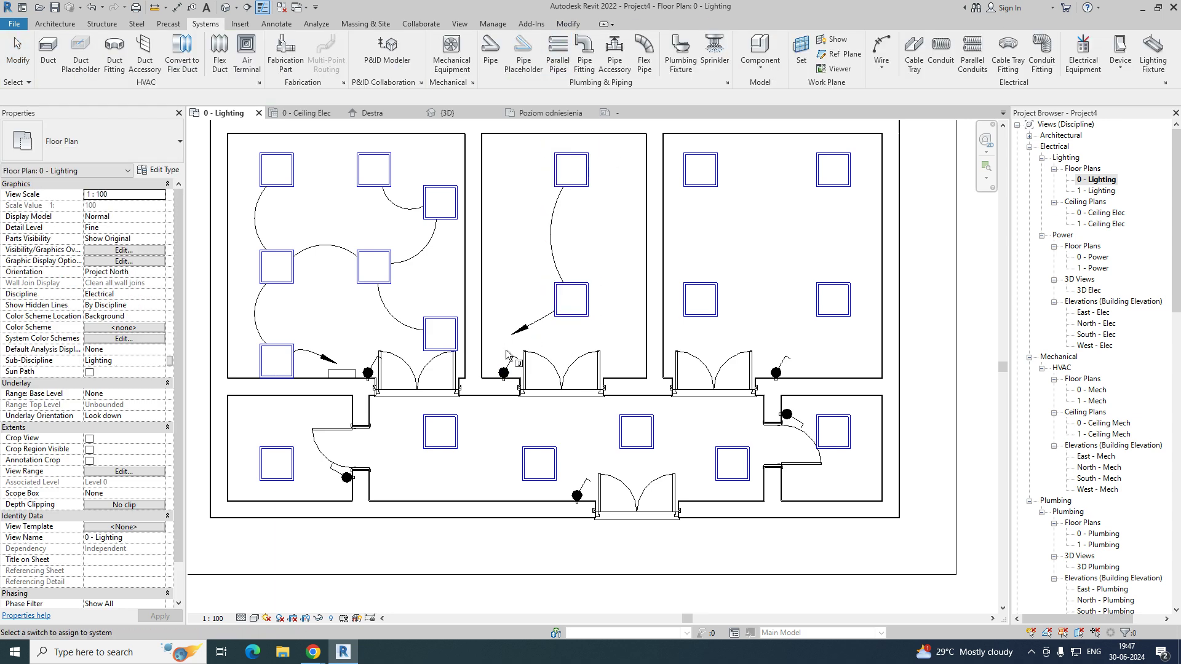
left_click(503, 373)
scroll(507, 371, "up", 2)
scroll(509, 369, "down", 5)
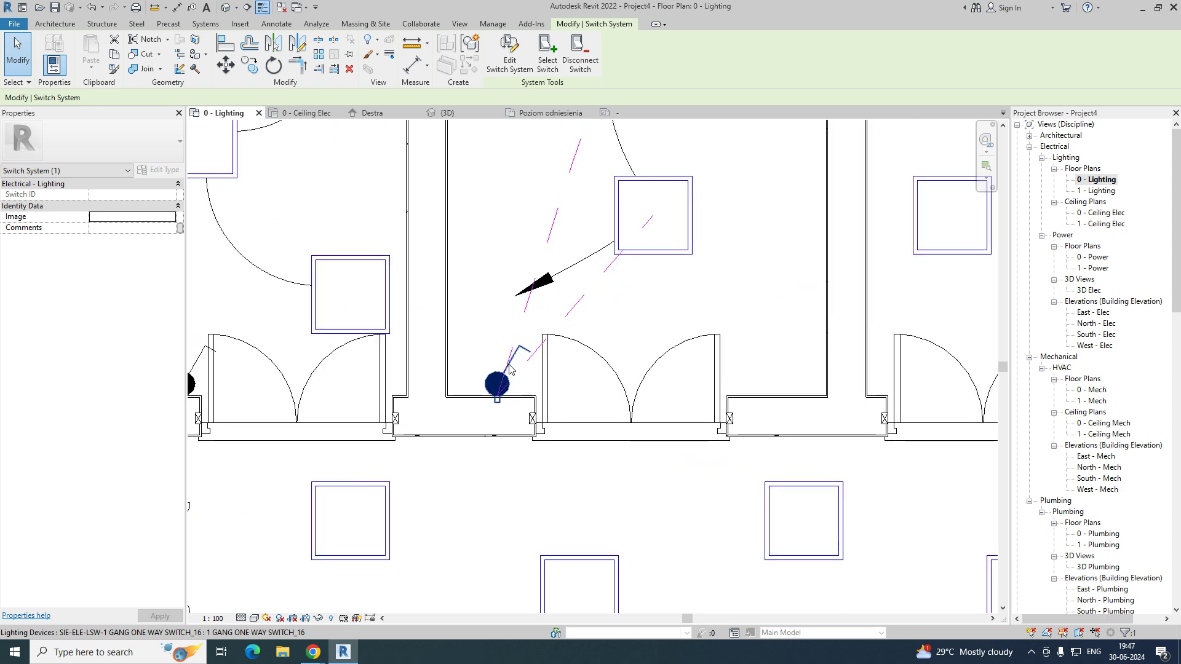
key("Escape")
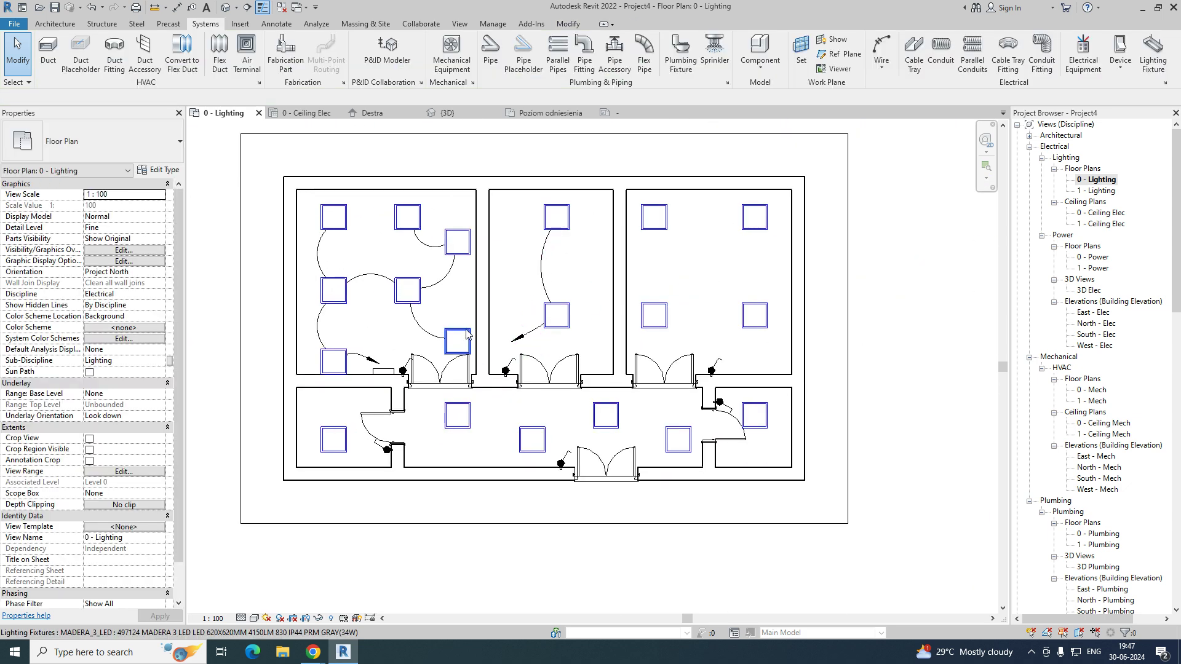
Step: Create a switch system from the left room's seven fixtures and assign it to the switch beside the panelboard
left_click(458, 340)
left_click(408, 290, "ctrl")
left_click(333, 290, "ctrl")
left_click(333, 216, "ctrl")
left_click(407, 216, "ctrl")
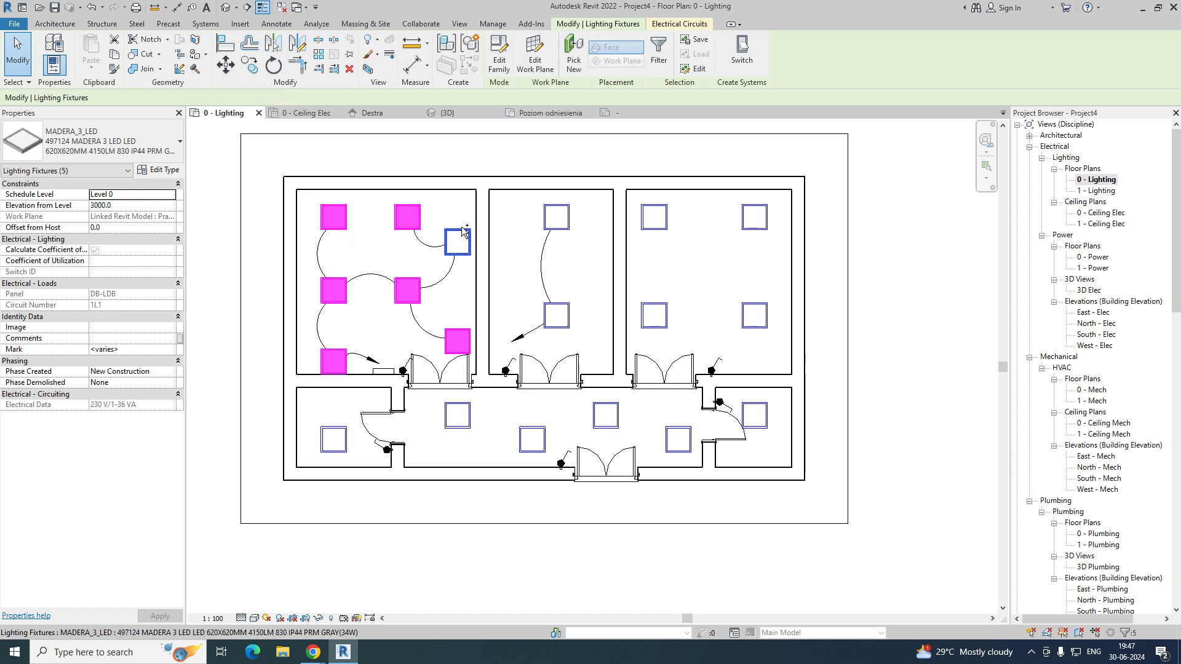
left_click(741, 54)
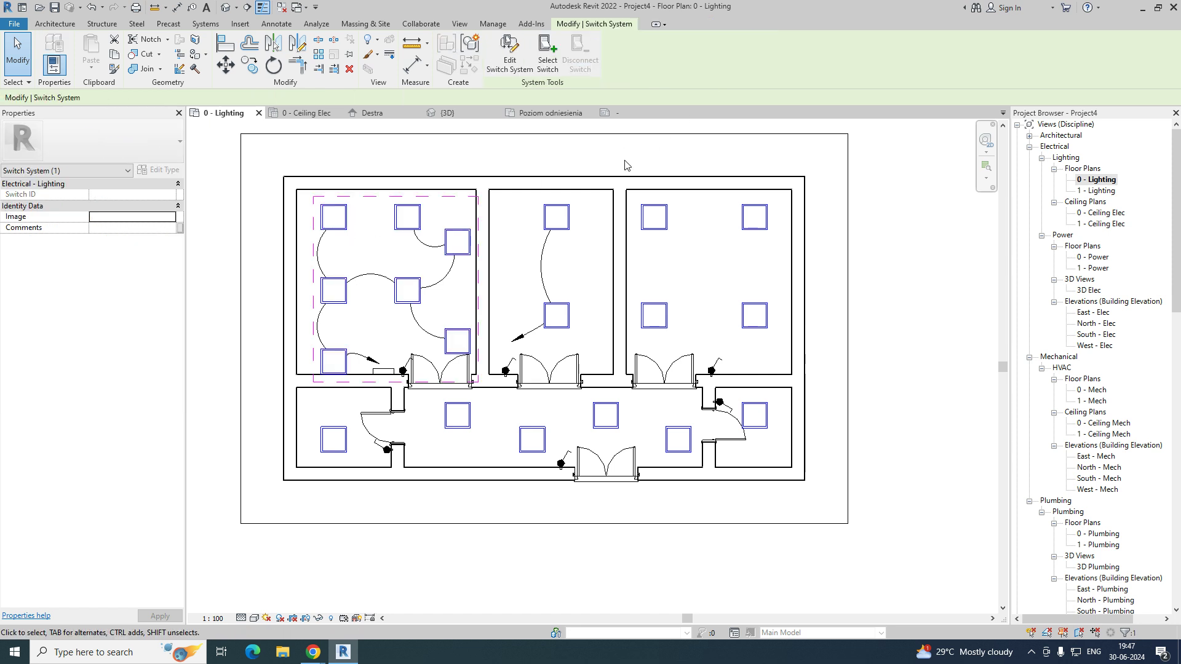
left_click(550, 54)
left_click(408, 363)
left_click(409, 365)
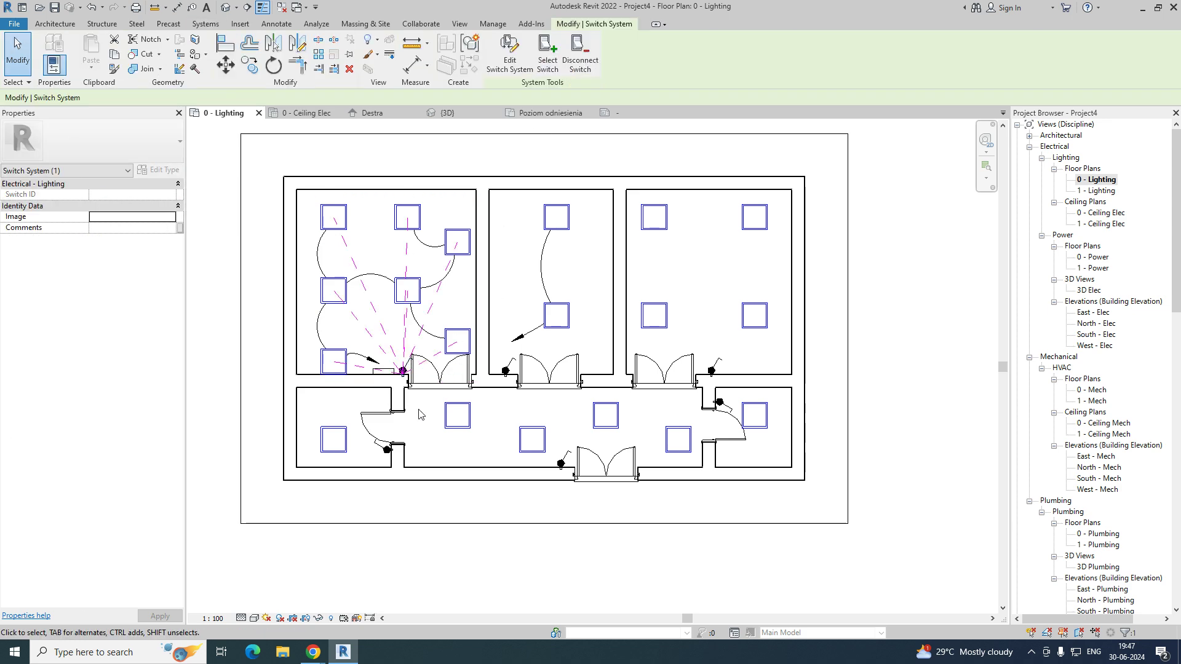
scroll(409, 365, "up", 3)
scroll(431, 369, "down", 4)
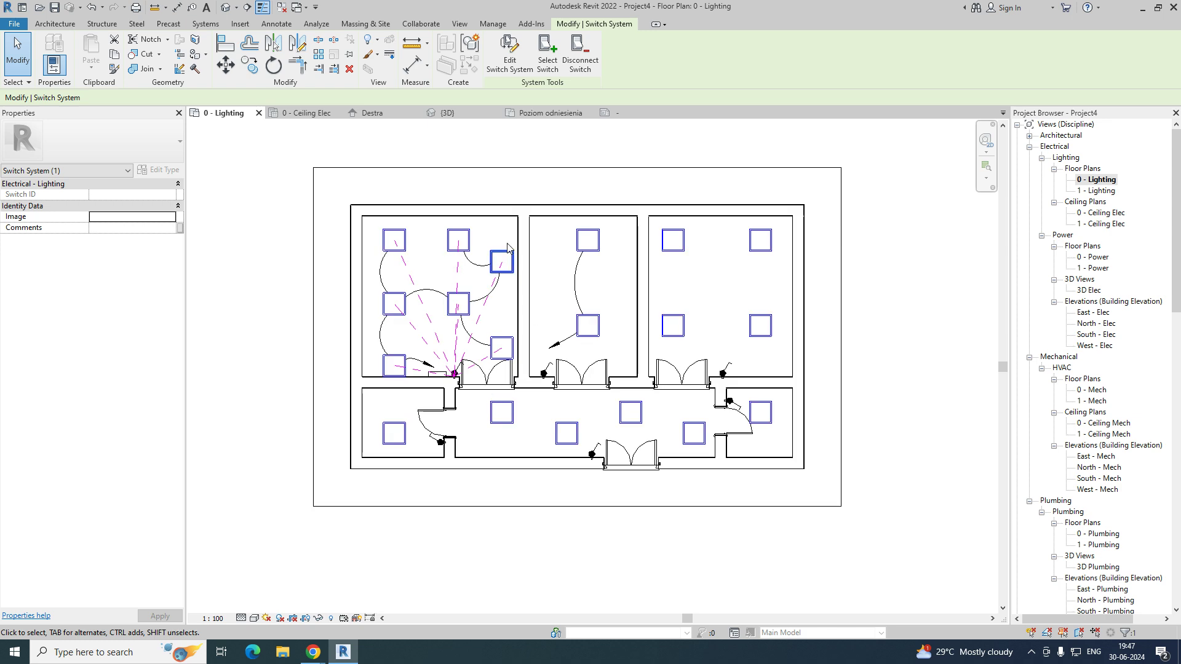
scroll(433, 452, "up", 2)
key("Escape")
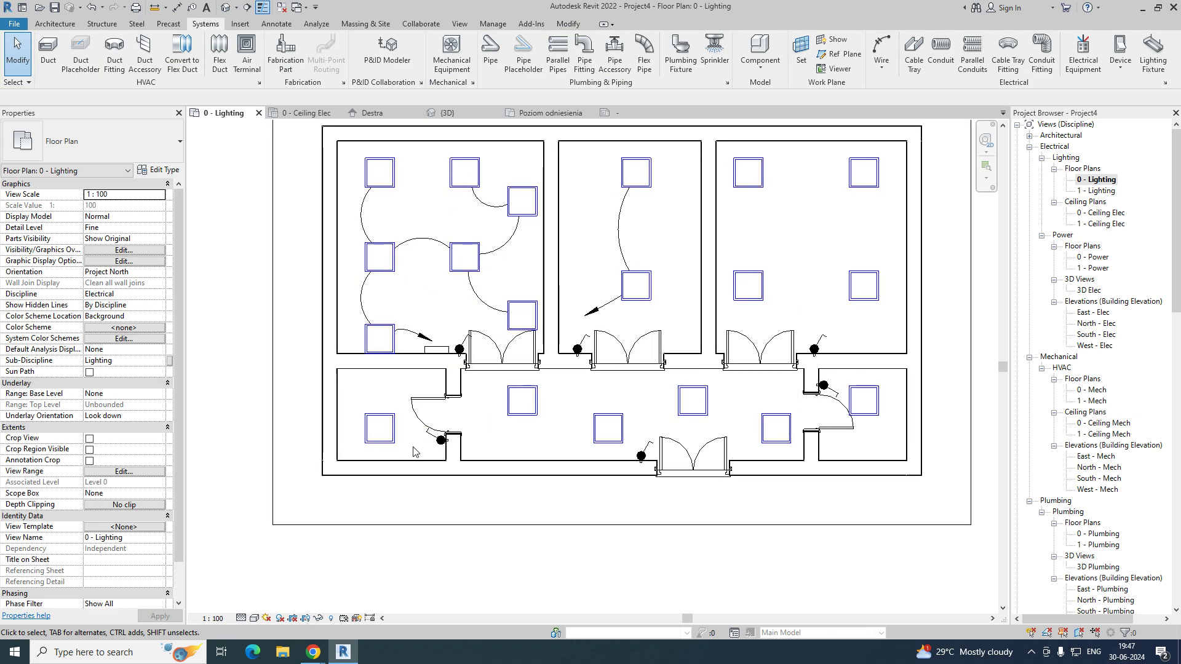
Step: Create a switch system from the lower-left room's single fixture and assign it to the switch beside that room's door
left_click(387, 442)
key("Escape")
scroll(381, 449, "up", 1)
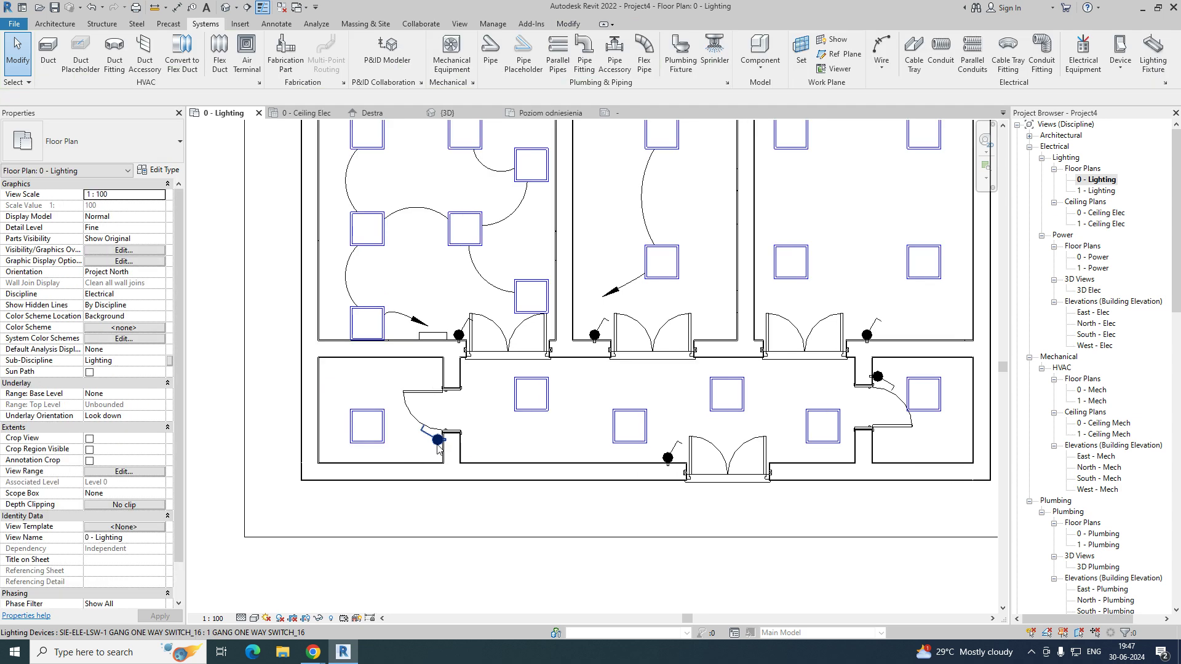
left_click(395, 452)
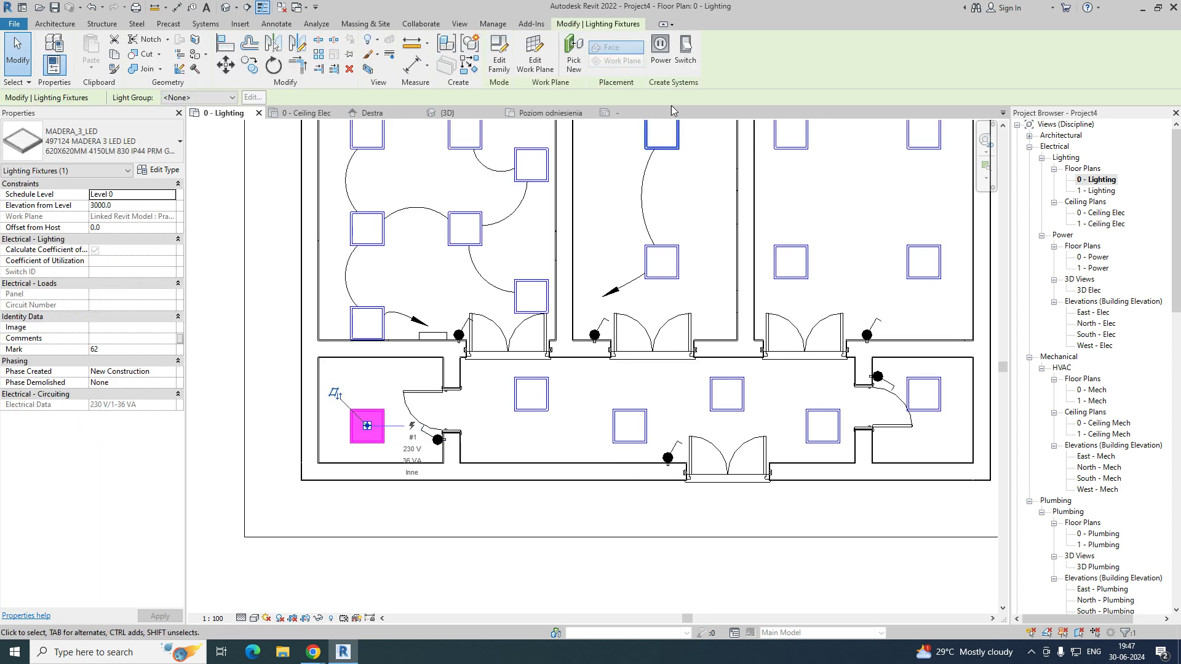
left_click(685, 56)
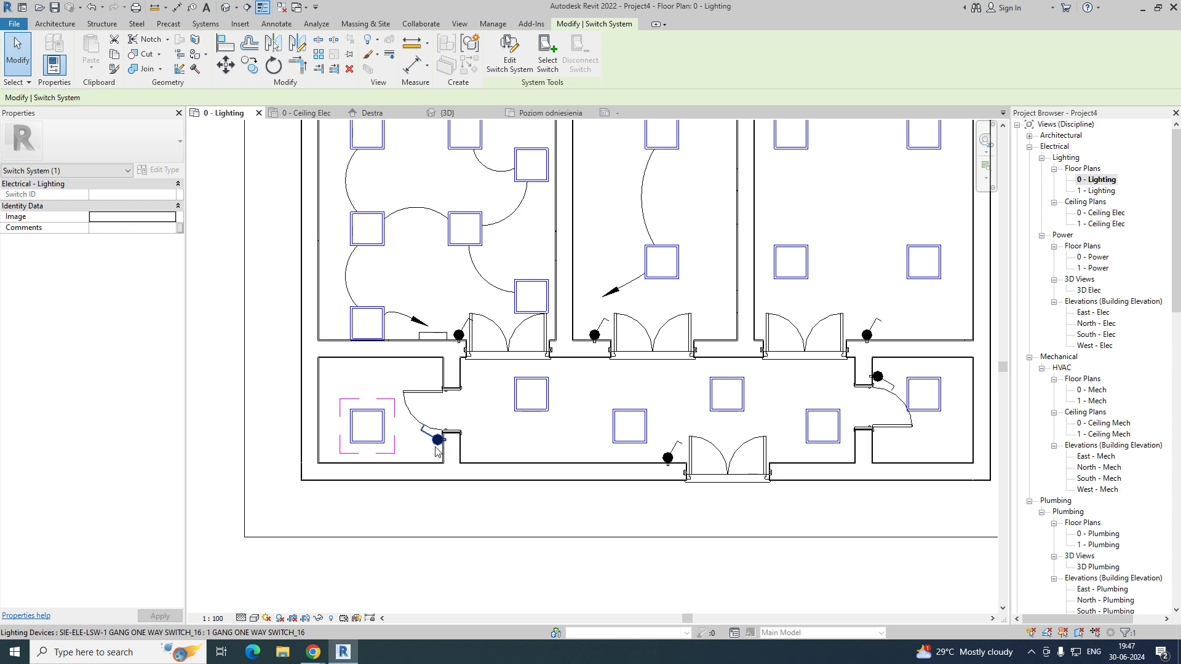
left_click(547, 55)
left_click(437, 440)
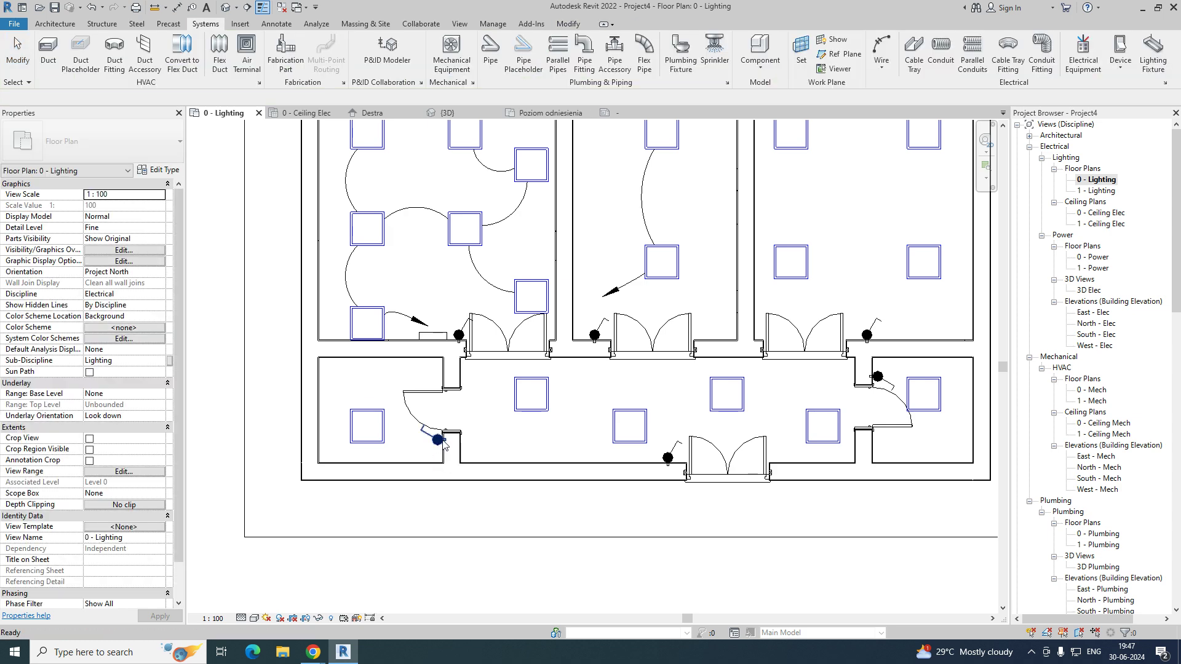
left_click(522, 446)
Step: Create a switch system from the corridor's four fixtures and assign it to the switch beside the entrance double door
middle_click_drag(626, 448, 560, 413)
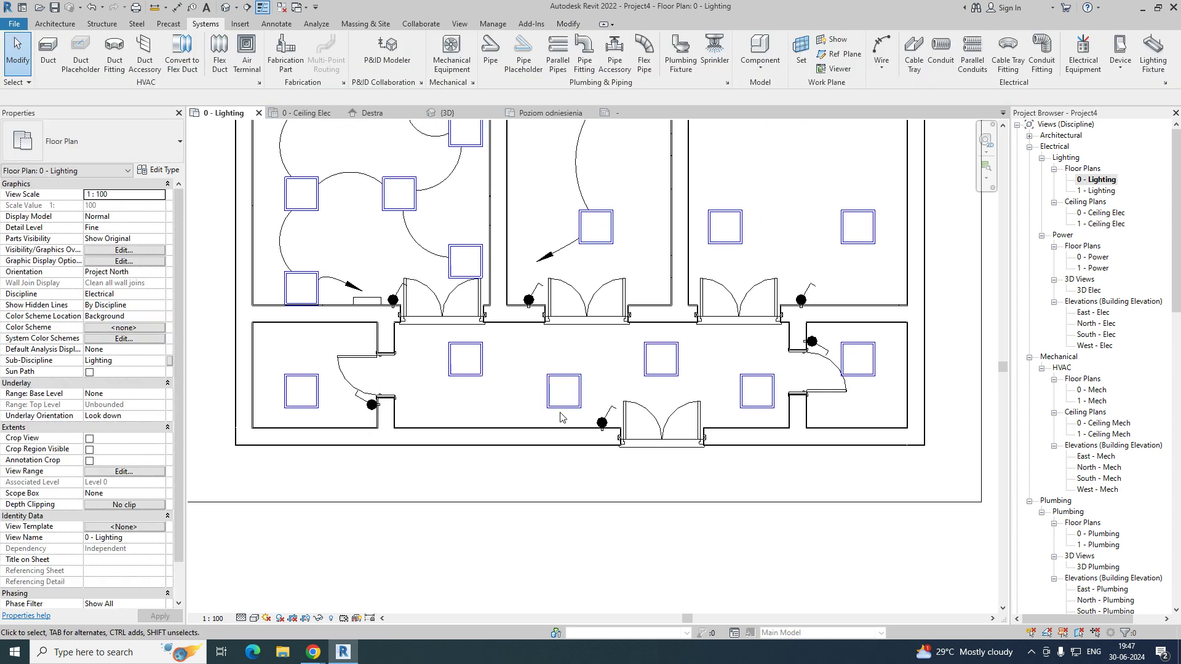
left_click(482, 383)
left_click(465, 359, "ctrl")
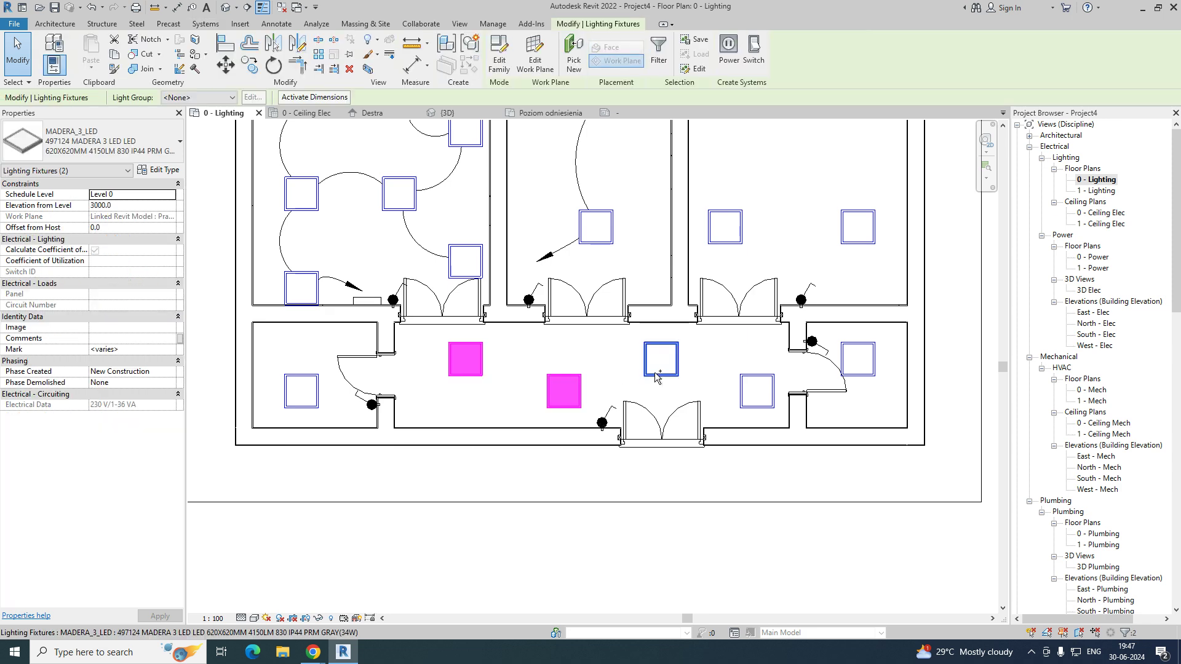
left_click(661, 358, "ctrl")
left_click(757, 391, "ctrl")
left_click(867, 376, "ctrl")
left_click(868, 380, "shift")
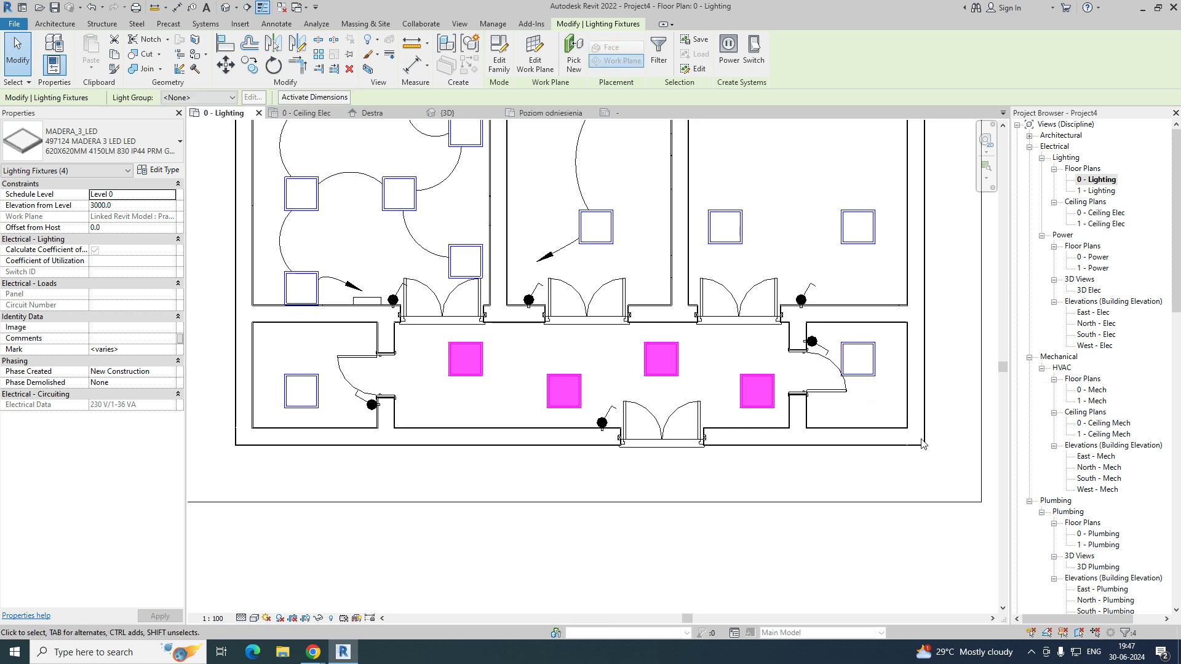
left_click(758, 57)
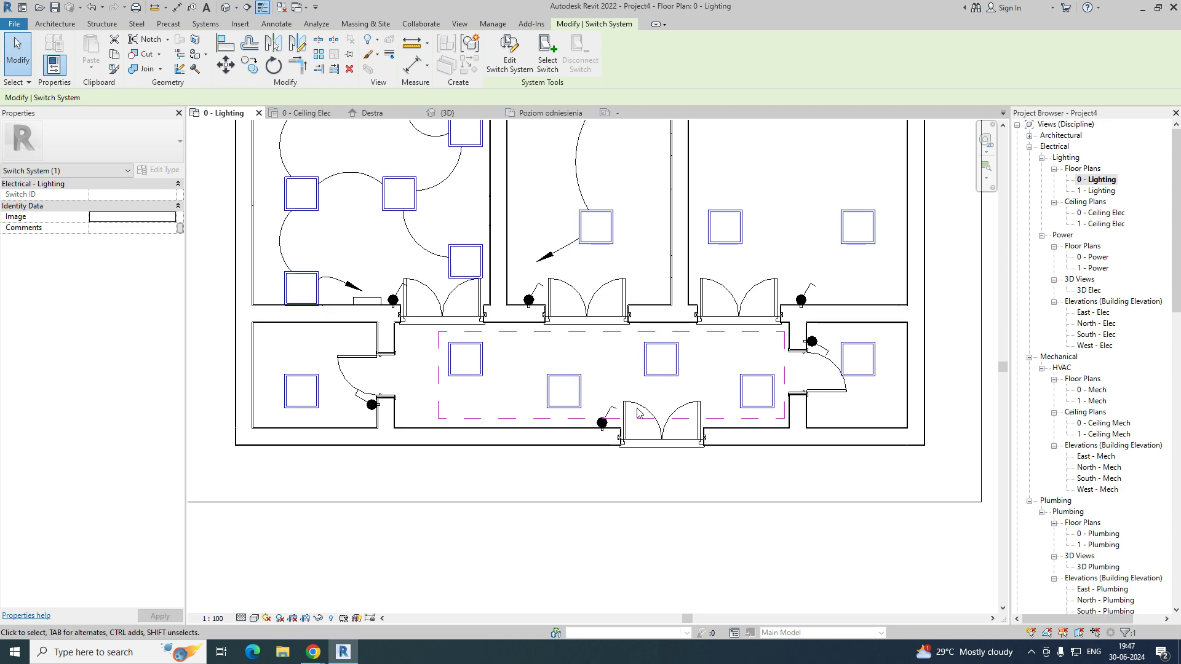
left_click(548, 57)
left_click(602, 422)
left_click(516, 462)
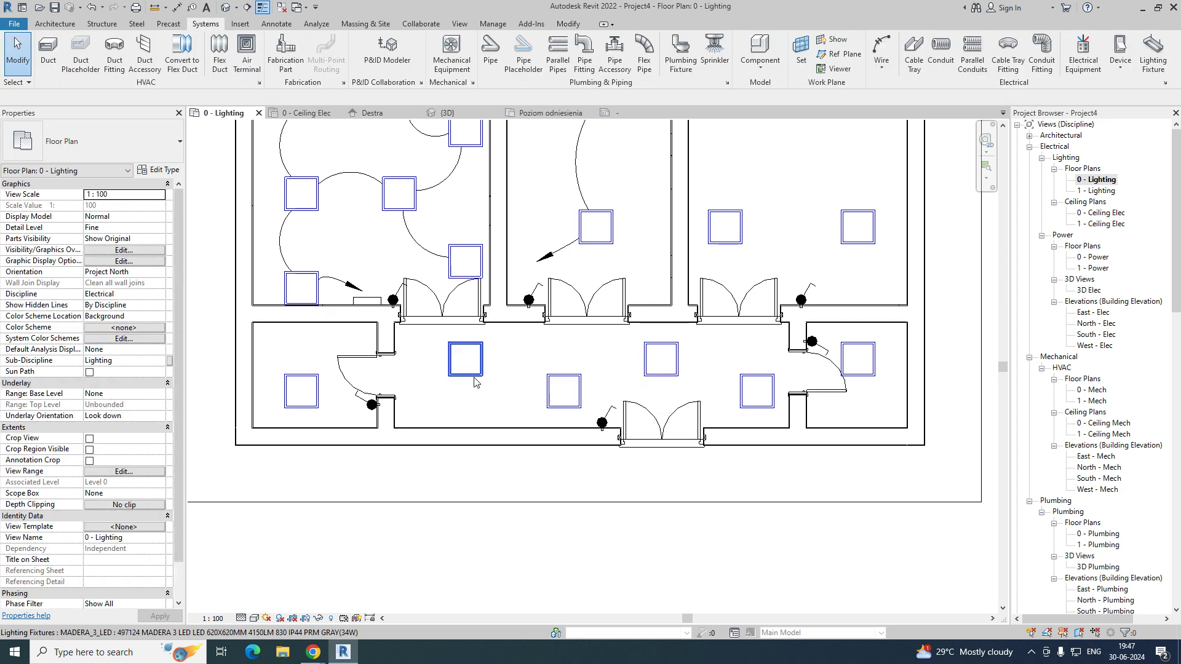
Step: Create a power circuit from the corridor's four fixtures on panel DB-LDB and convert it to arc wires
left_click(464, 358)
left_click(564, 391, "ctrl")
left_click(661, 360, "ctrl")
left_click(740, 400, "ctrl")
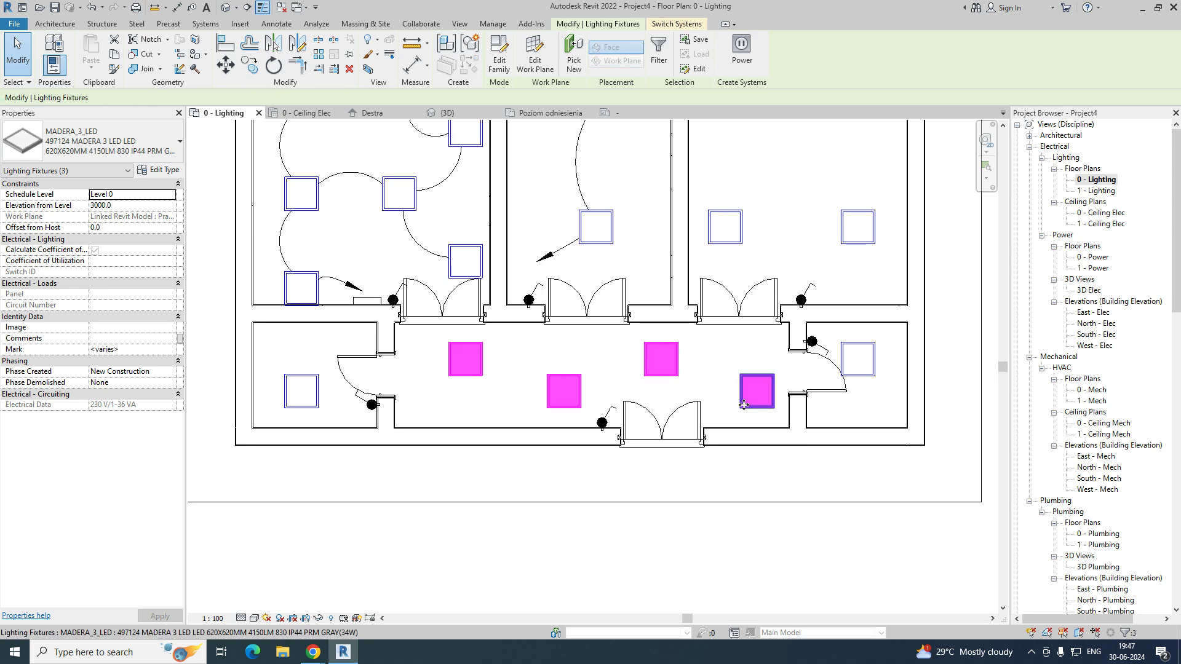
left_click(741, 60)
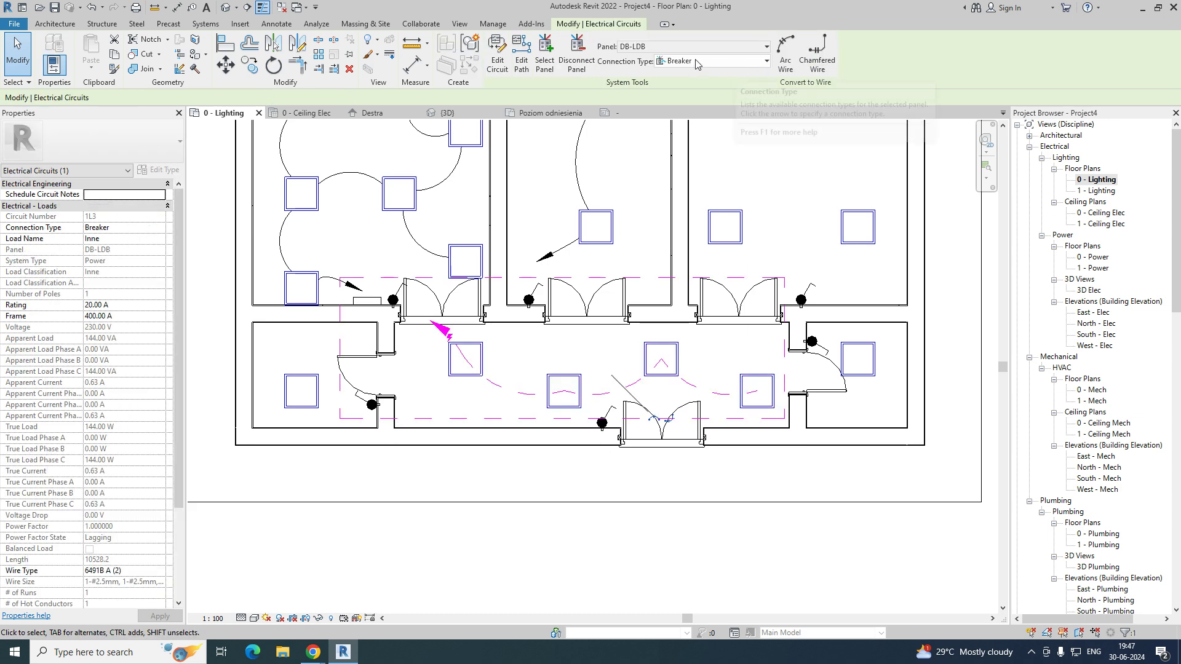
left_click(783, 51)
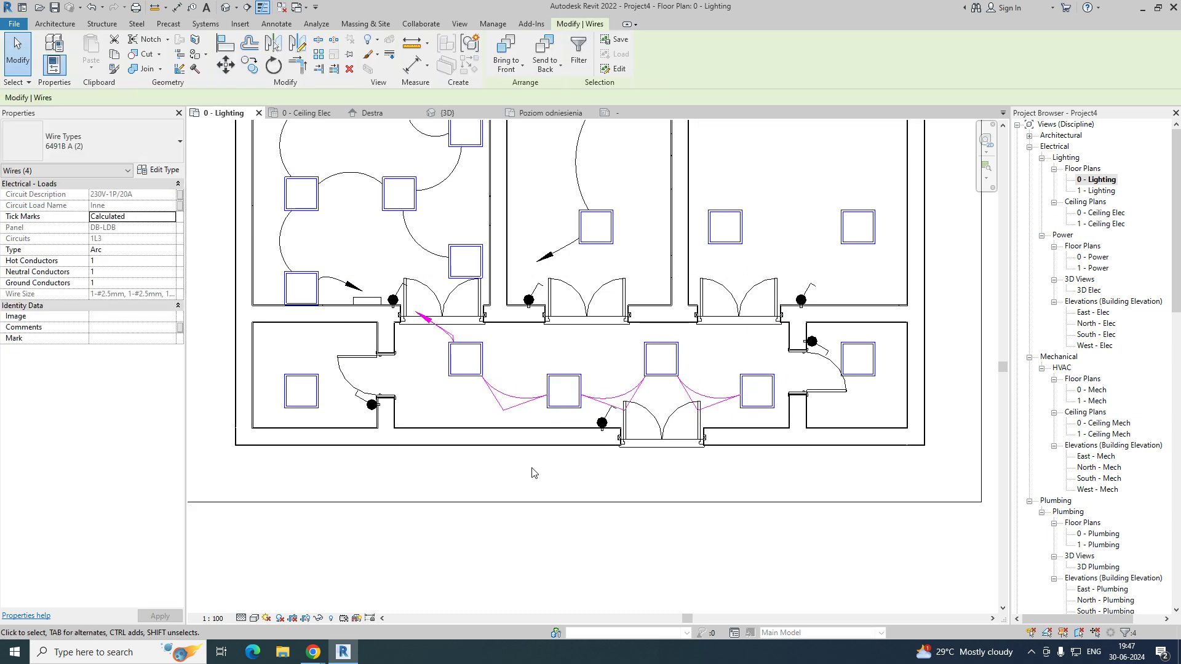
left_click(492, 416)
Step: Turn off thin line display and circuit the lower-left room's fixture to panel DB-LDB with an arc wire
middle_click_drag(446, 422, 471, 442)
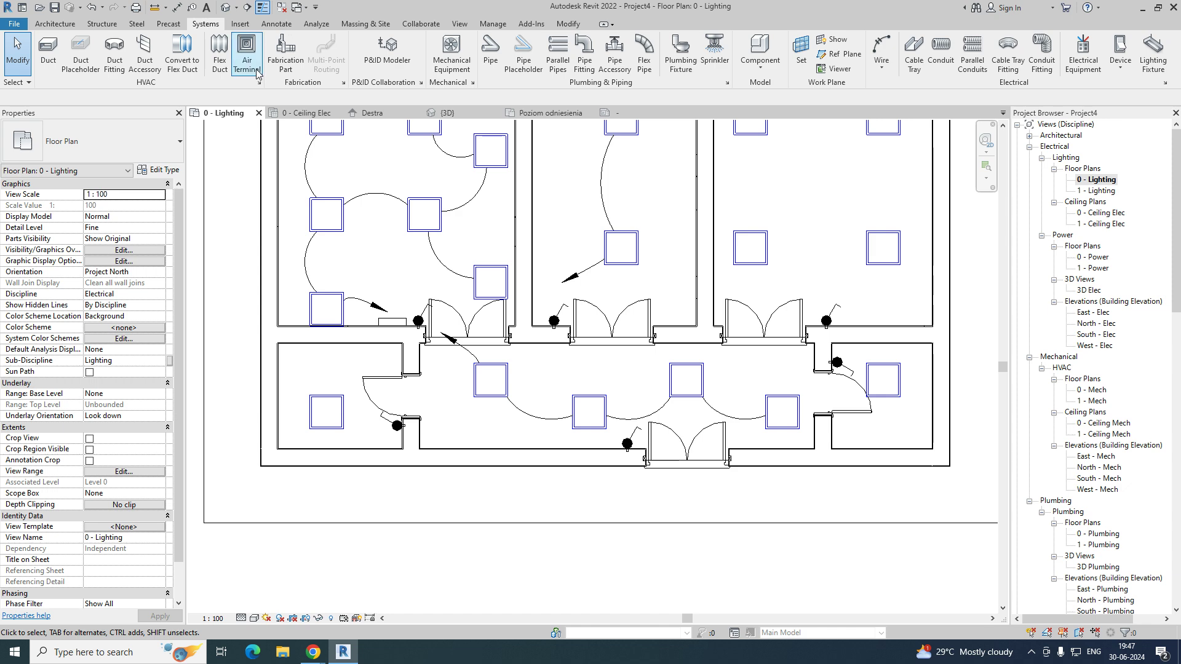
left_click(263, 6)
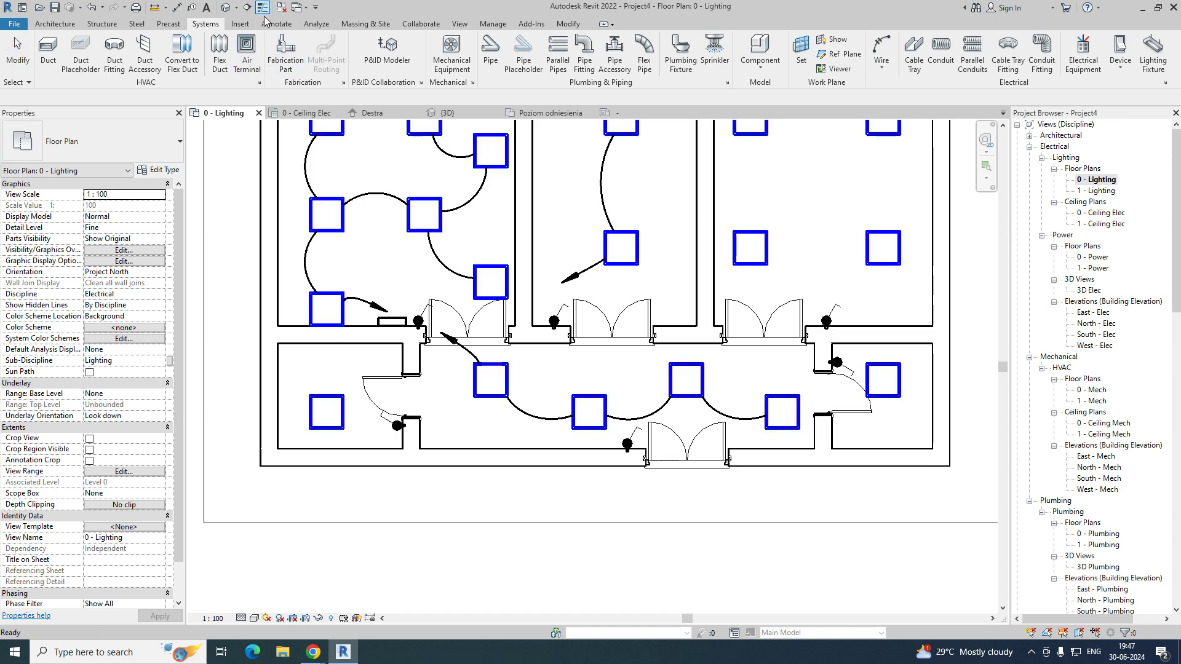
left_click(319, 394)
left_click(675, 52)
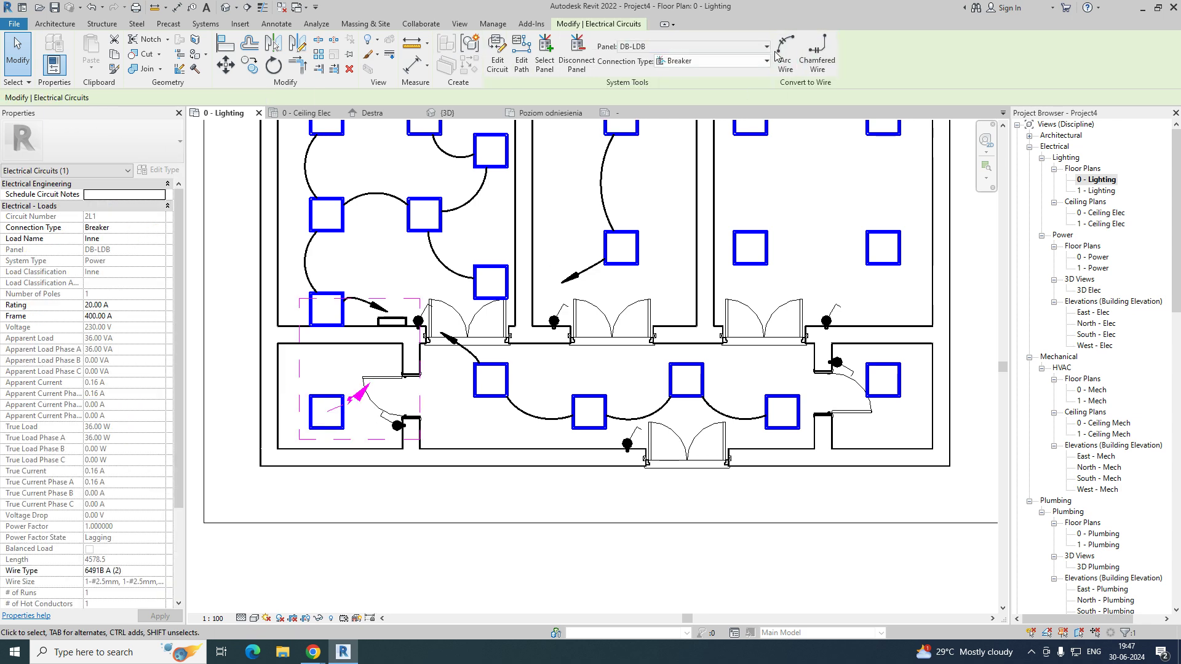
key("Escape")
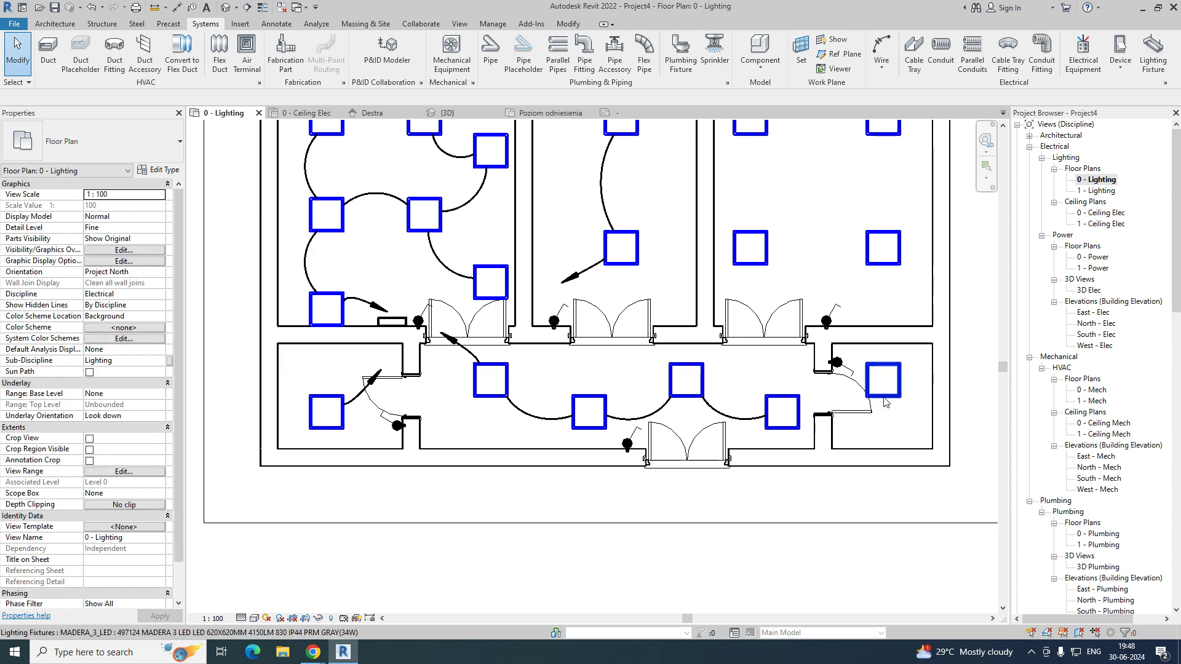
Step: Create a power circuit from the upper-right room's four fixtures on panel DB-LDB and convert it to arc wires
middle_click_drag(799, 482, 556, 527)
left_click_drag(639, 473, 517, 289)
middle_click_drag(536, 330, 693, 294)
left_click(742, 53)
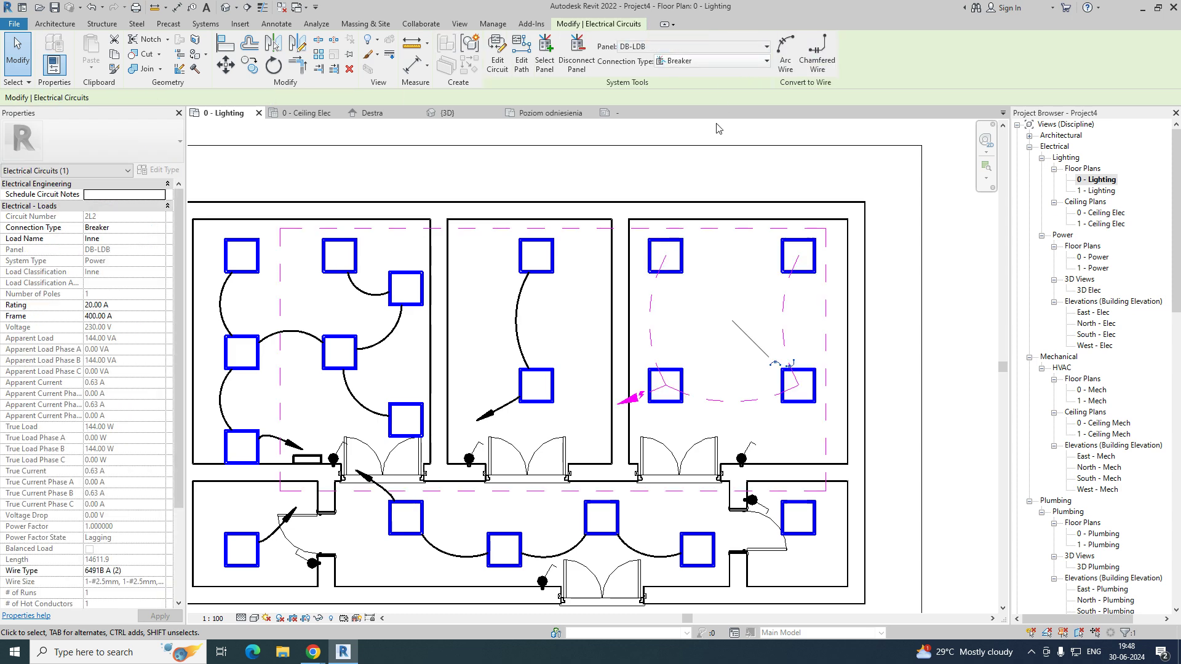
left_click(782, 56)
left_click(725, 290)
Step: Set the leader type for new category tags to Free End, without placing a tag
scroll(677, 299, "down", 2)
middle_click_drag(564, 339, 664, 296)
scroll(514, 327, "up", 2)
scroll(533, 312, "up", 1)
middle_click_drag(548, 309, 538, 330)
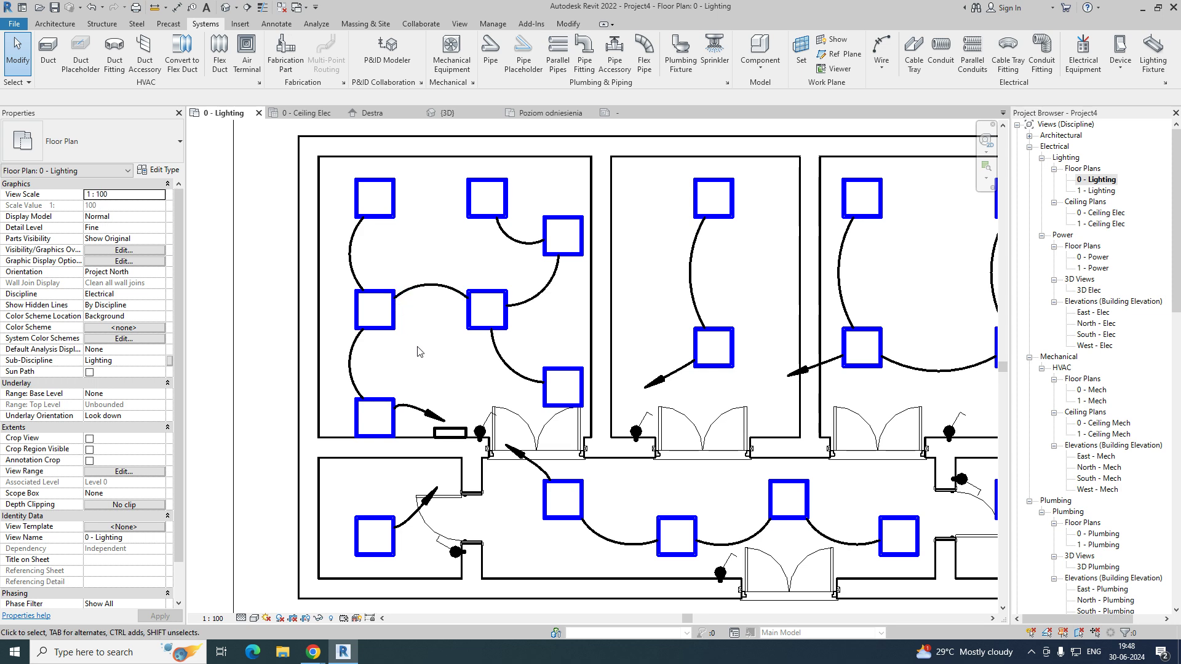
middle_click_drag(423, 404, 446, 344)
scroll(446, 343, "down", 2)
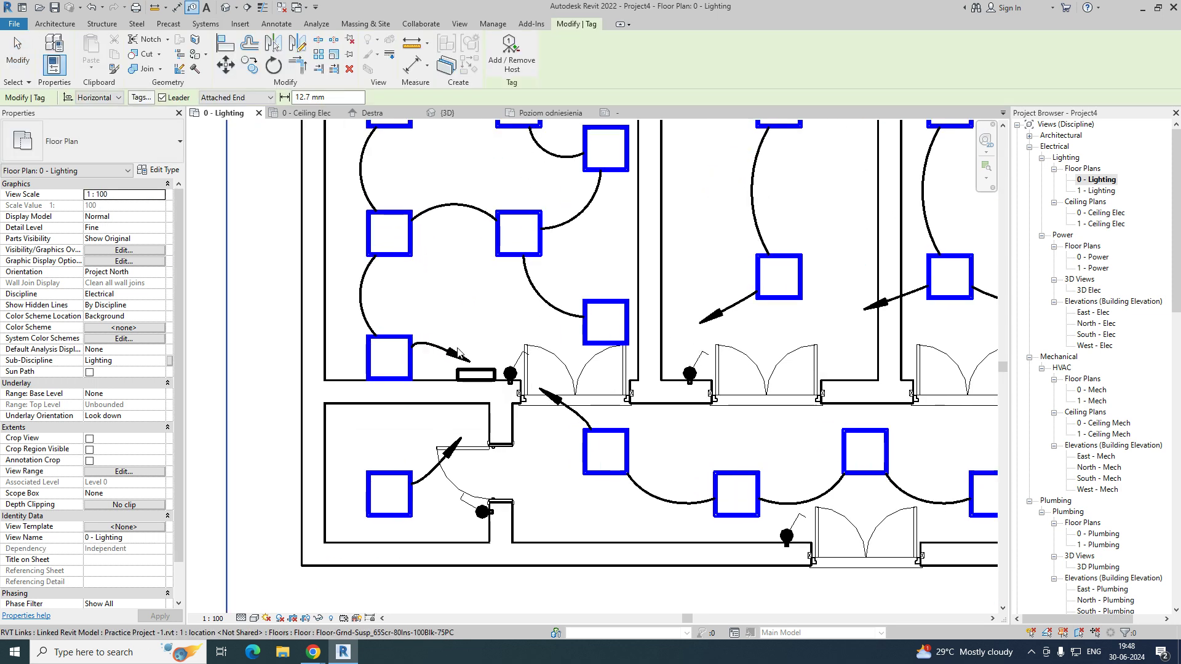
middle_click_drag(446, 343, 439, 389)
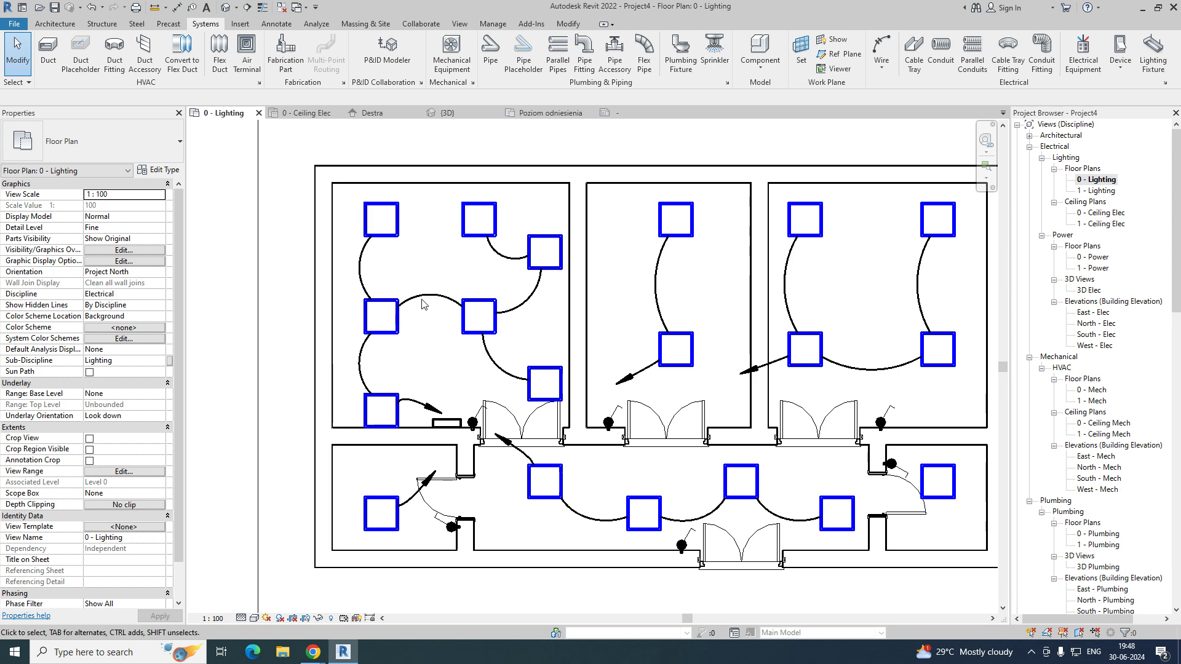
scroll(423, 304, "up", 5)
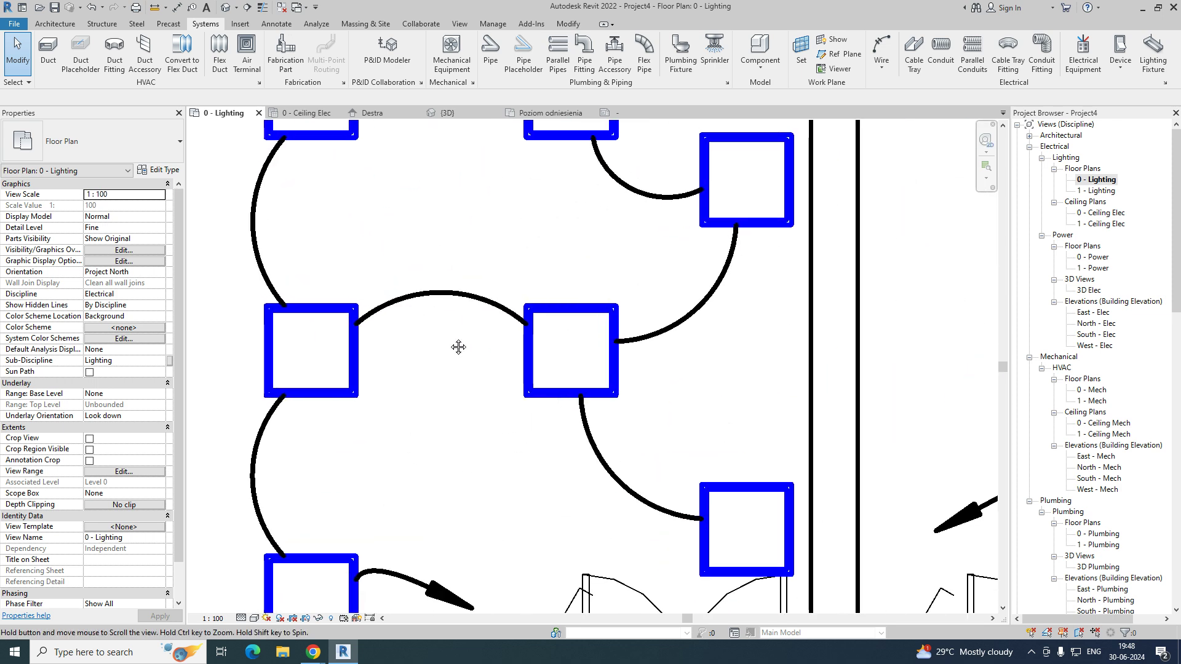
key("t")
key("g")
scroll(470, 332, "down", 1)
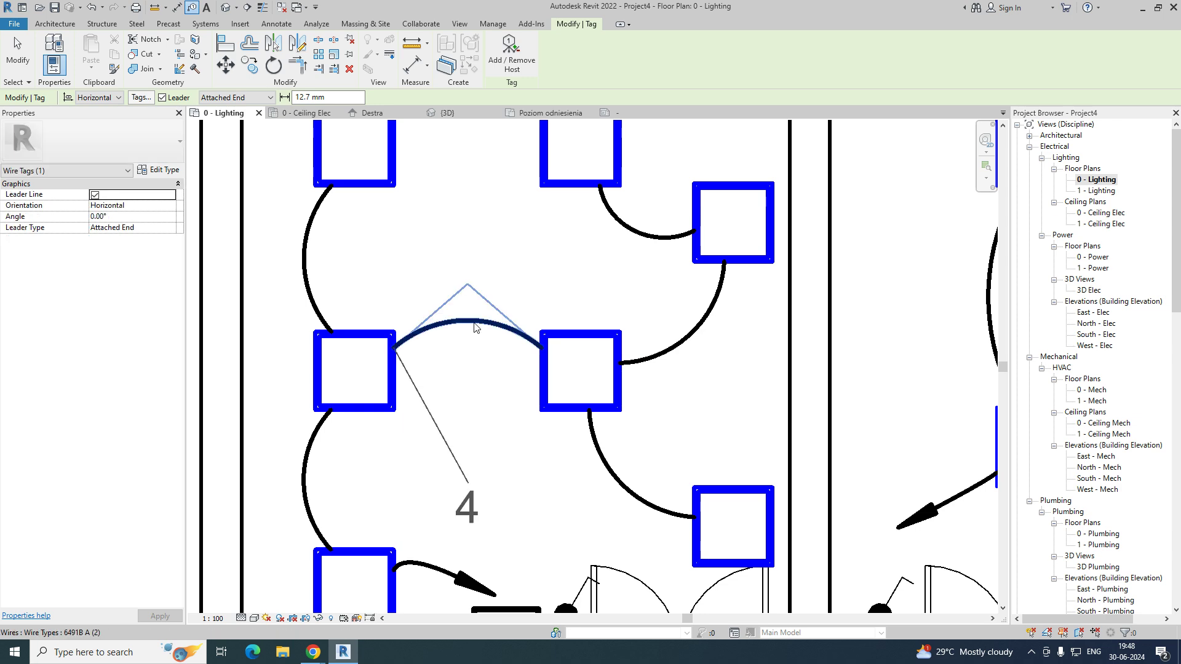
left_click(254, 120)
key("Escape")
scroll(497, 342, "down", 2)
scroll(468, 369, "up", 1)
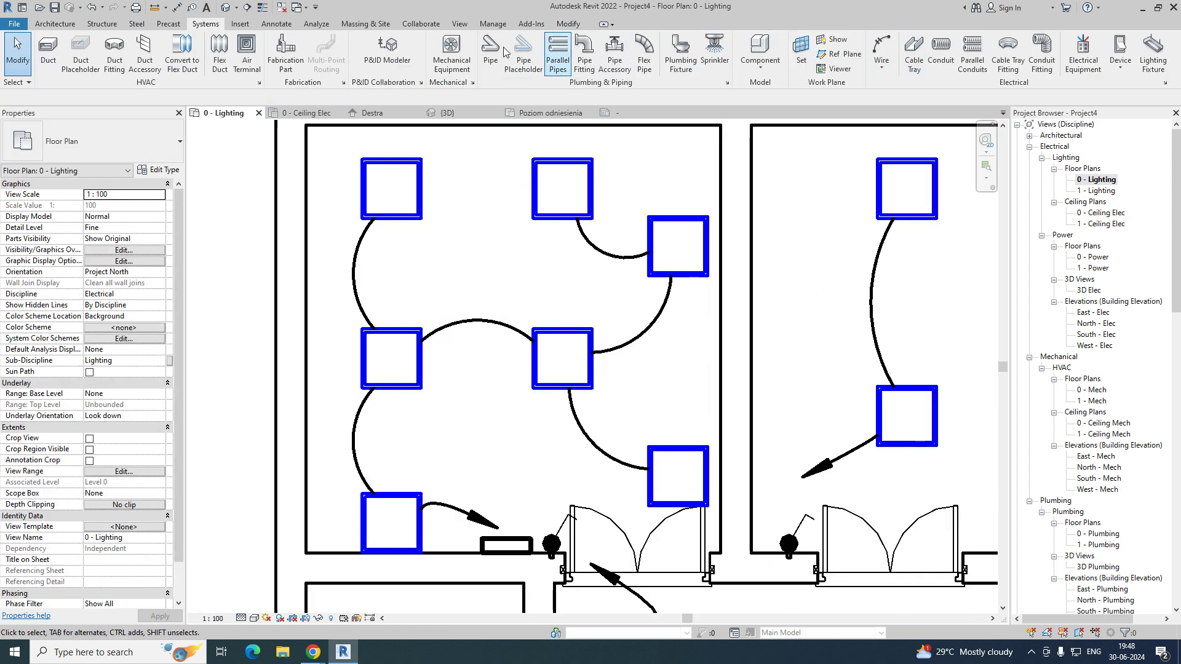
Step: Tag by category the arc wire between the upper-left room's two middle-row fixtures, placing the tag above the wire with a free-end leader
left_click(276, 23)
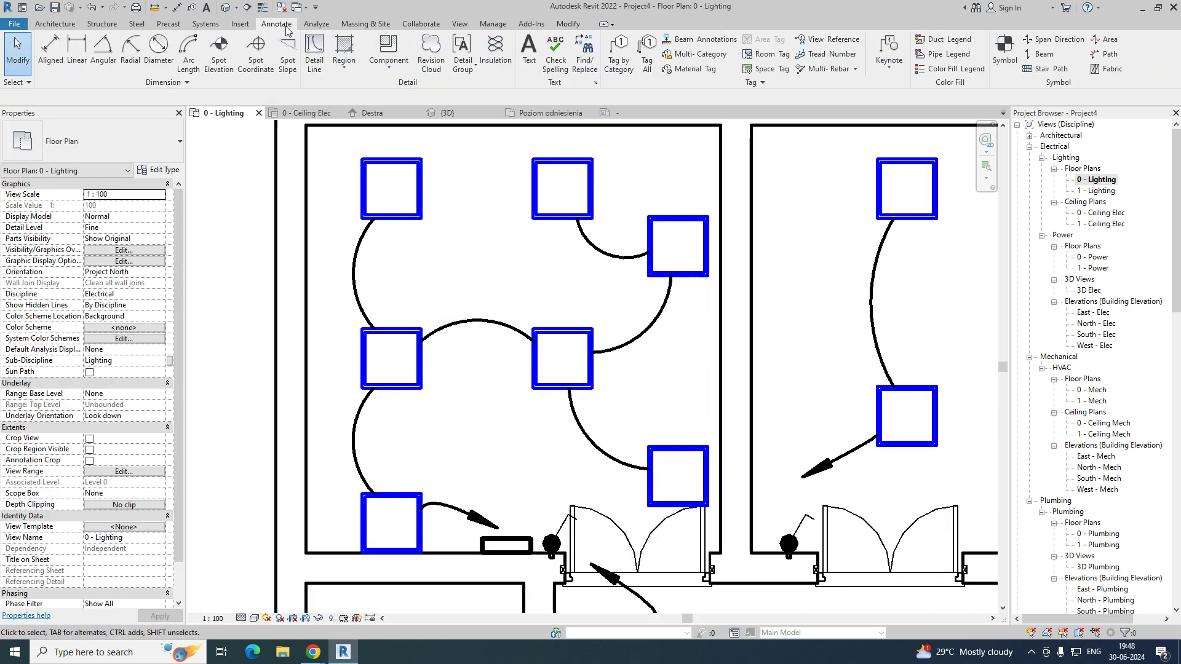
left_click(620, 54)
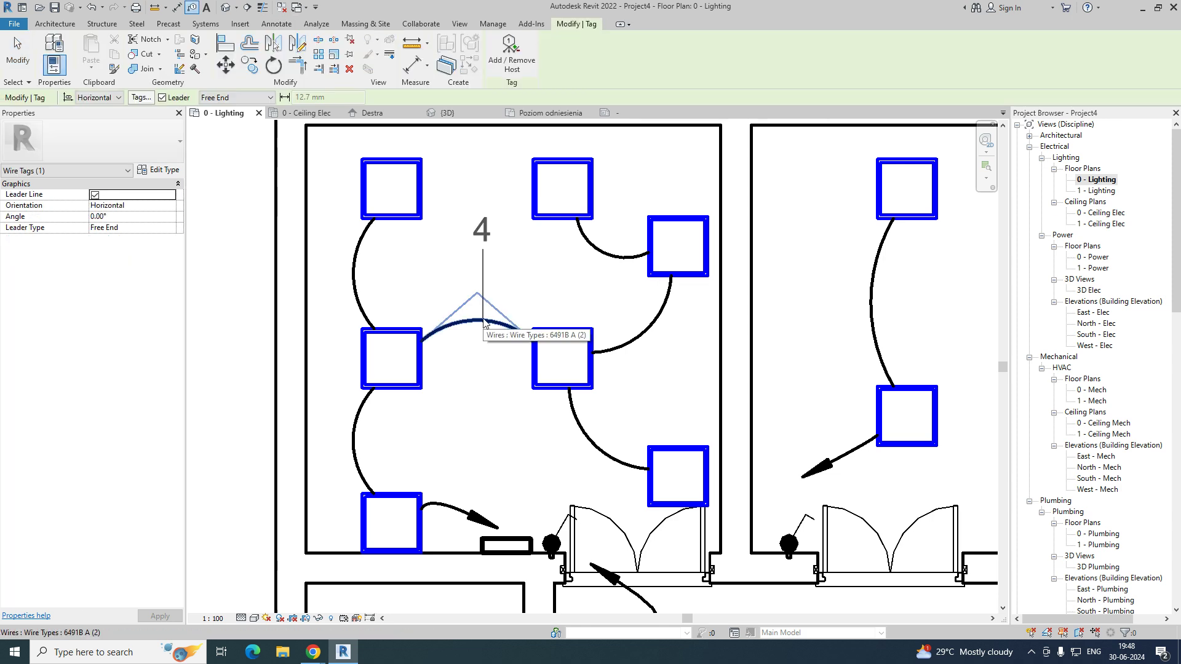
left_click(483, 321)
left_click(497, 273)
key("Escape")
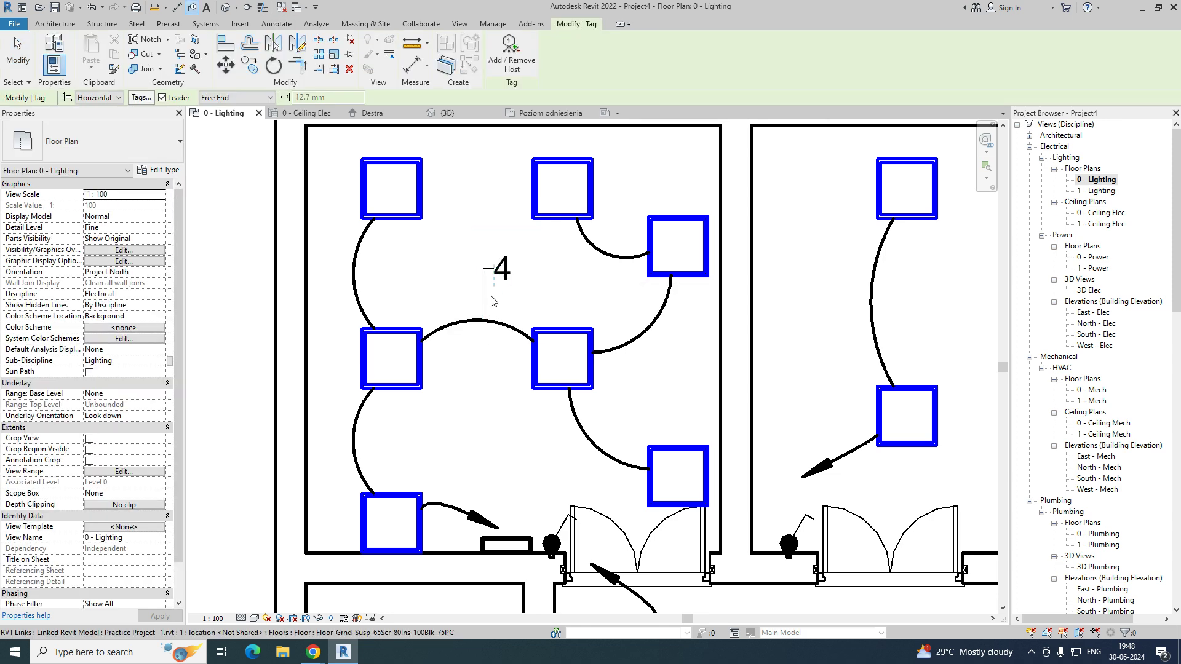
key("Escape")
Step: Open the wire tag's family, inspect which parameter its label uses, and close the family without changes
middle_click_drag(485, 330, 514, 319)
left_click(483, 318)
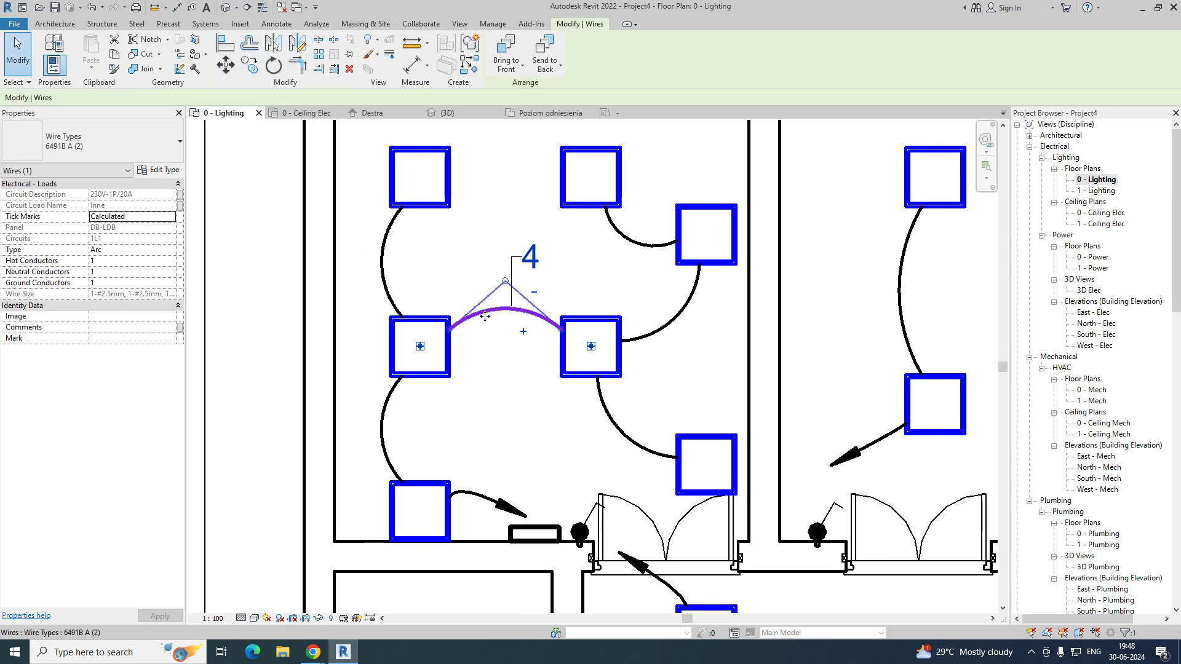
key("Escape")
left_click(524, 260)
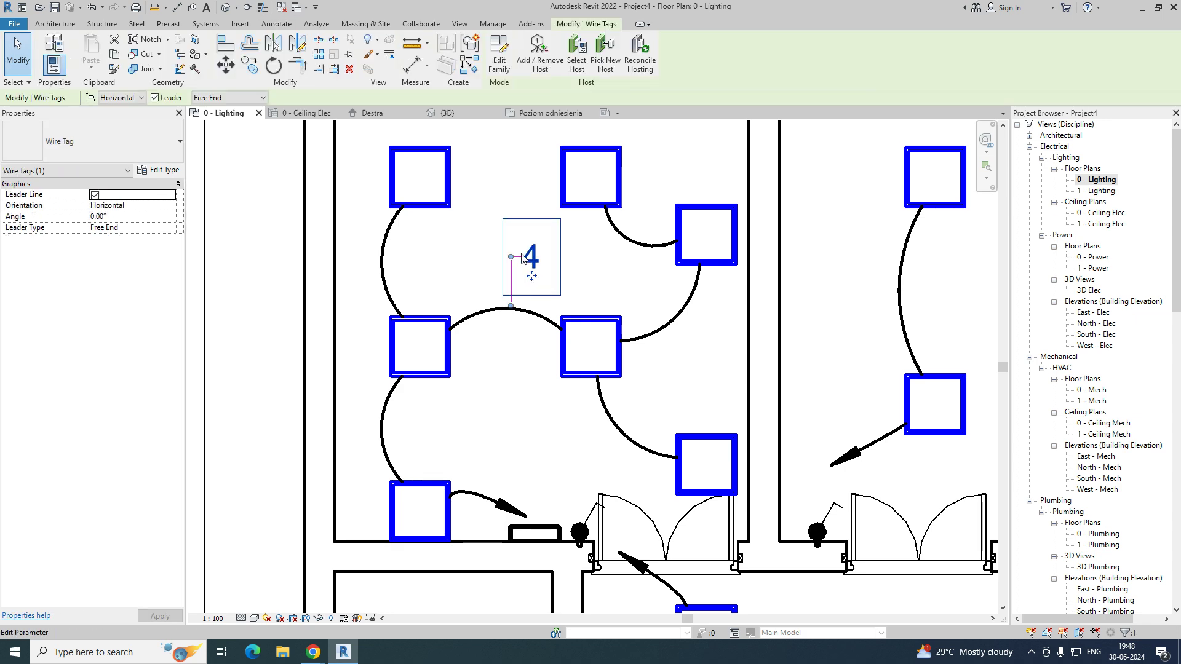
scroll(537, 278, "up", 1)
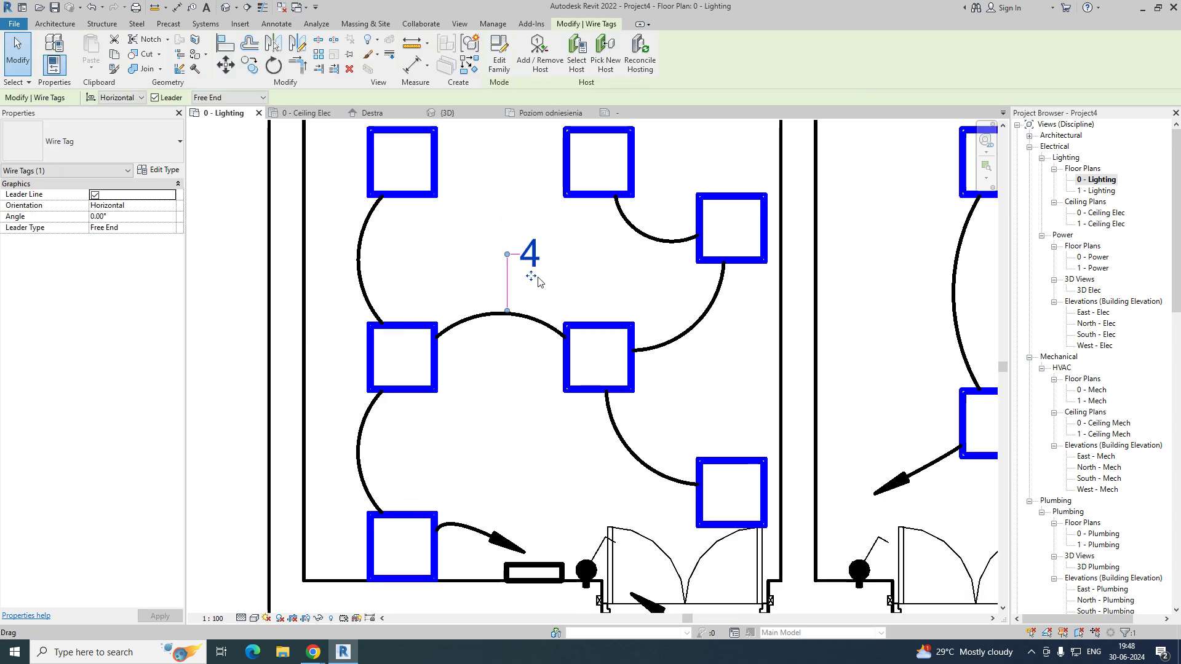
left_click(499, 64)
left_click(575, 338)
left_click(609, 369)
left_click(143, 206)
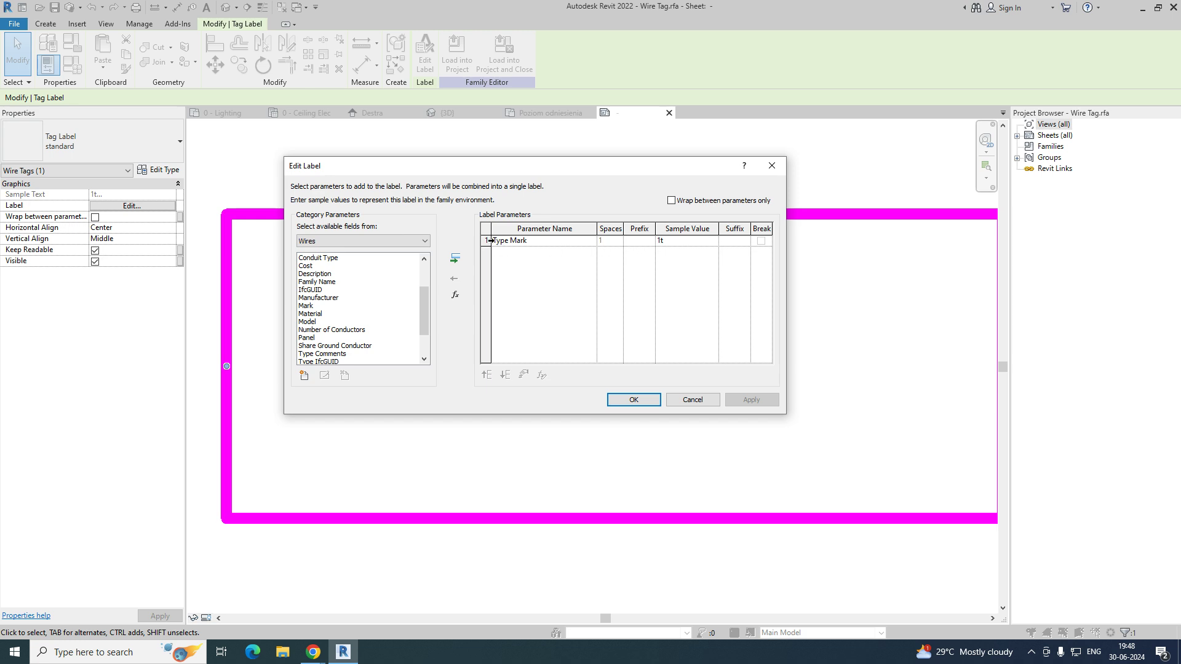
left_click(634, 401)
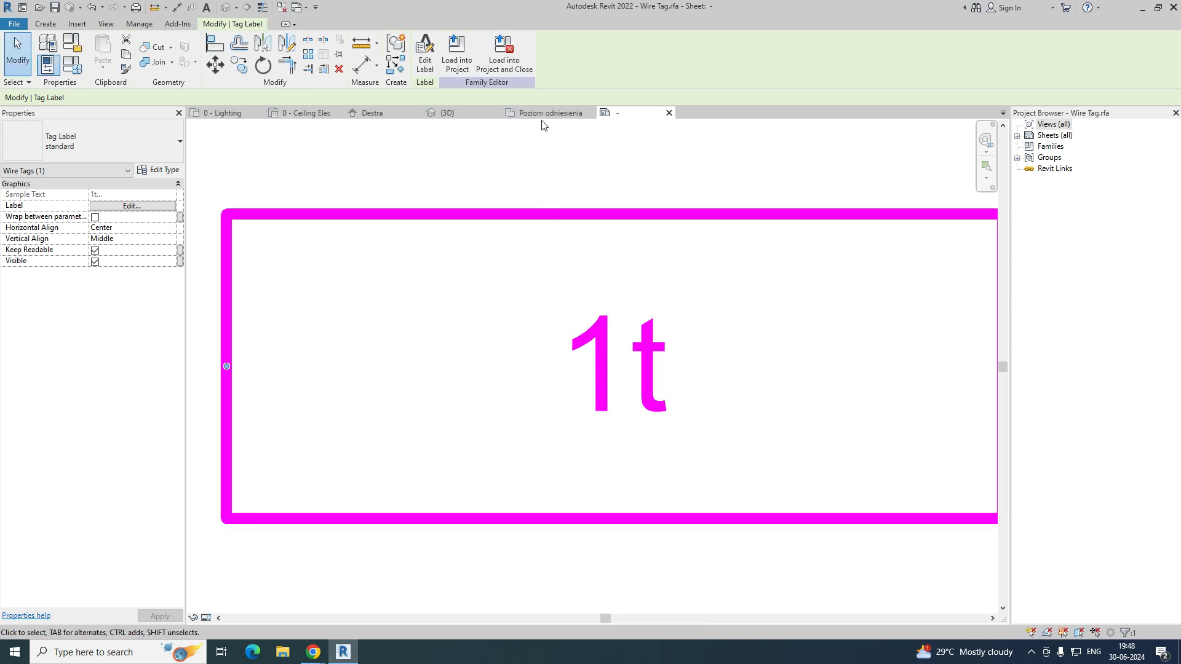
left_click(670, 112)
left_click(597, 331)
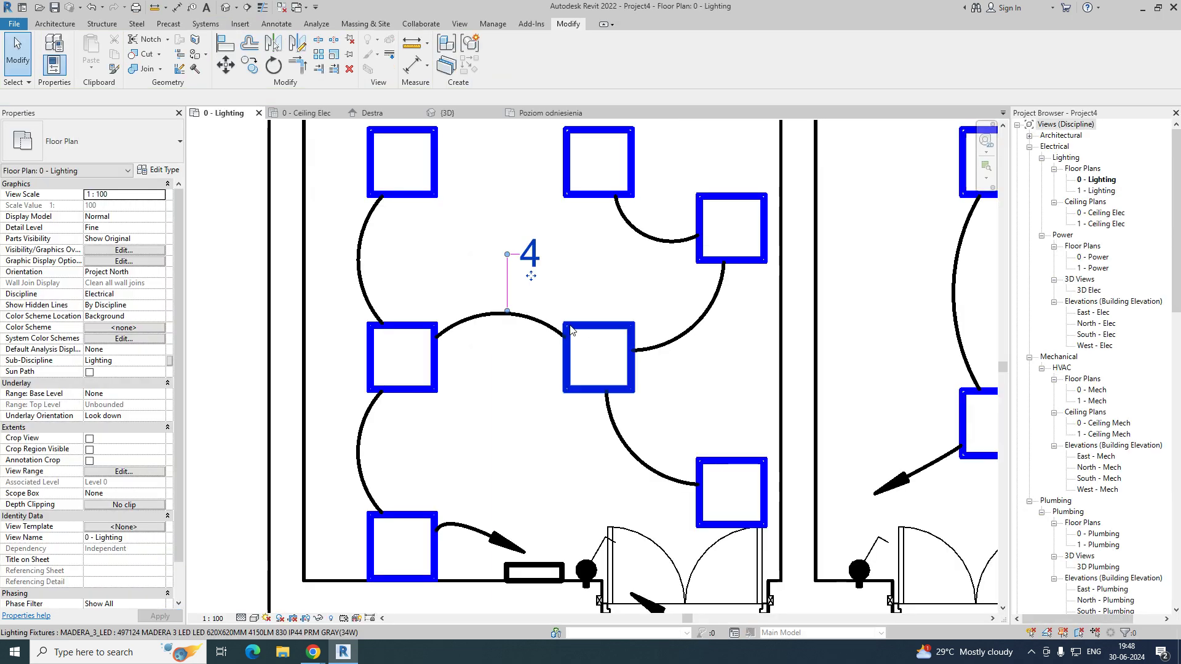
Step: Duplicate the type of the tagged arc wire in the upper-left room under the name 2MM WIRE
scroll(530, 261, "up", 1)
left_click(536, 271)
left_click(540, 297)
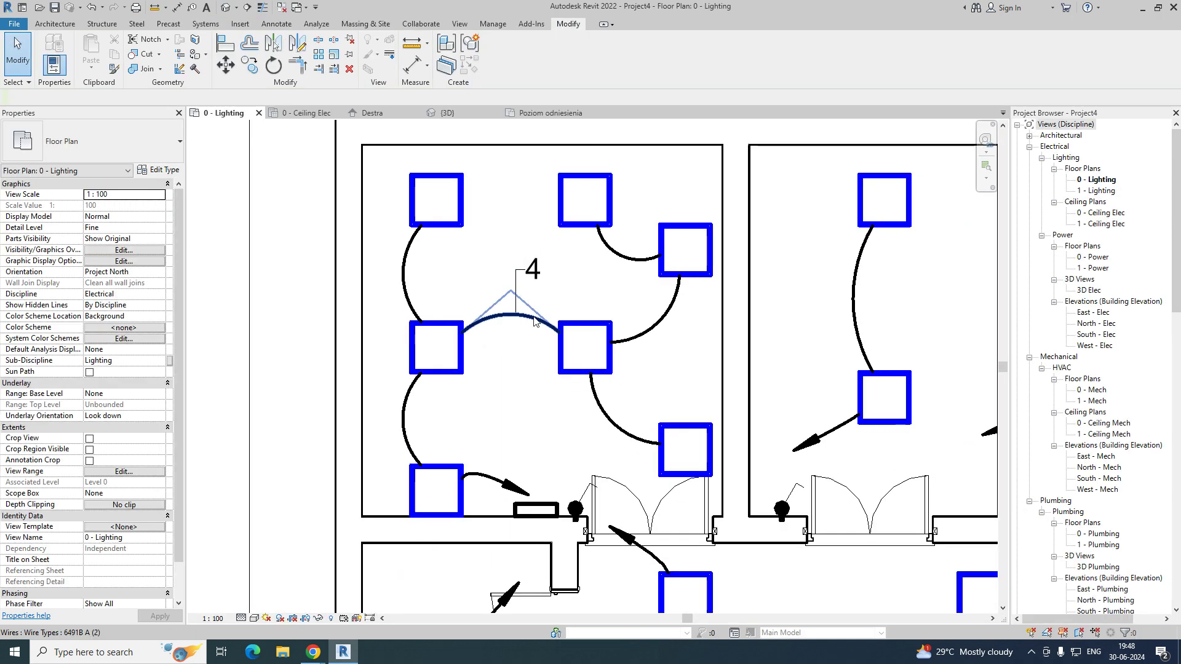
left_click(534, 319)
left_click(161, 171)
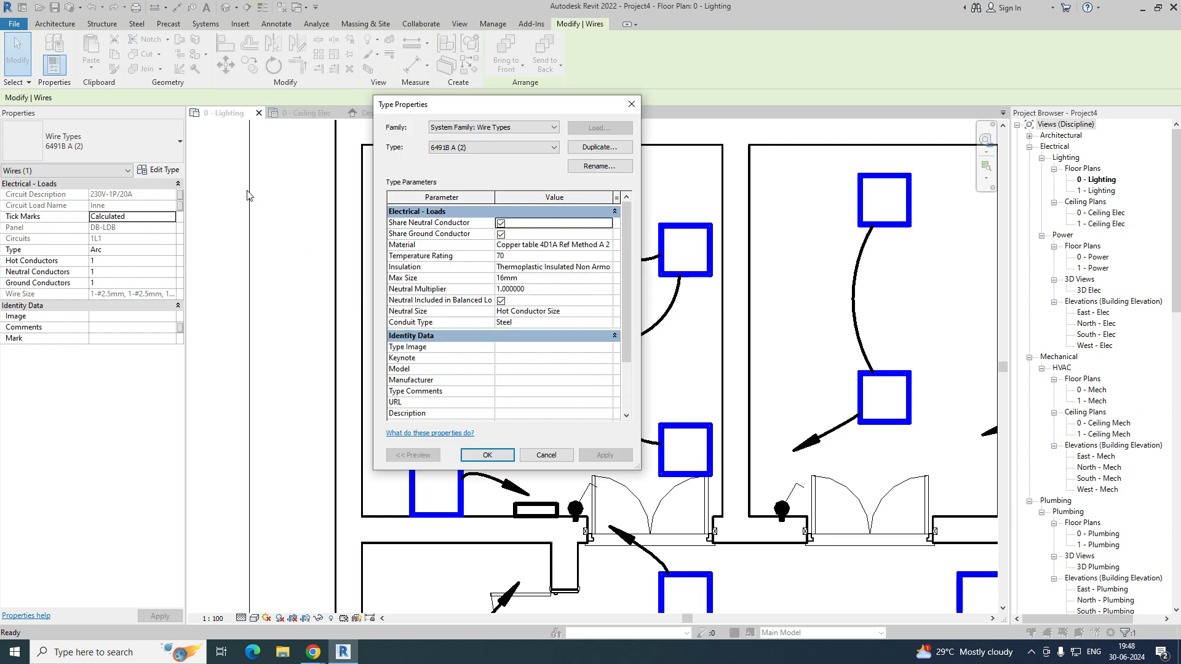
scroll(537, 306, "down", 2)
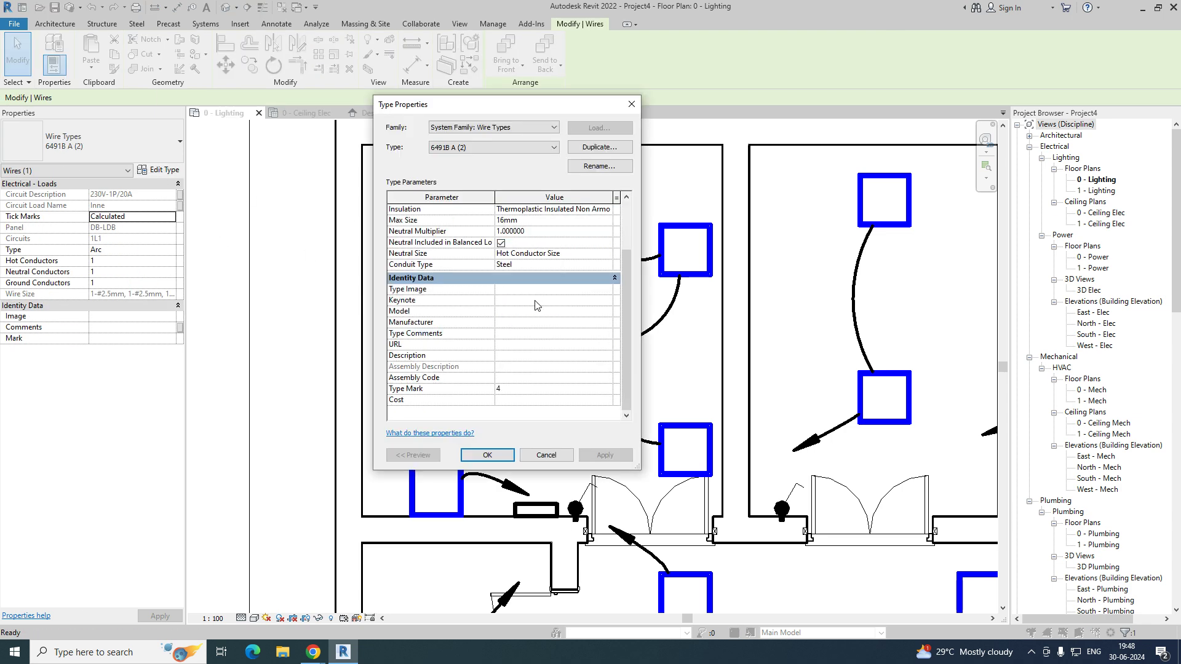
left_click(600, 148)
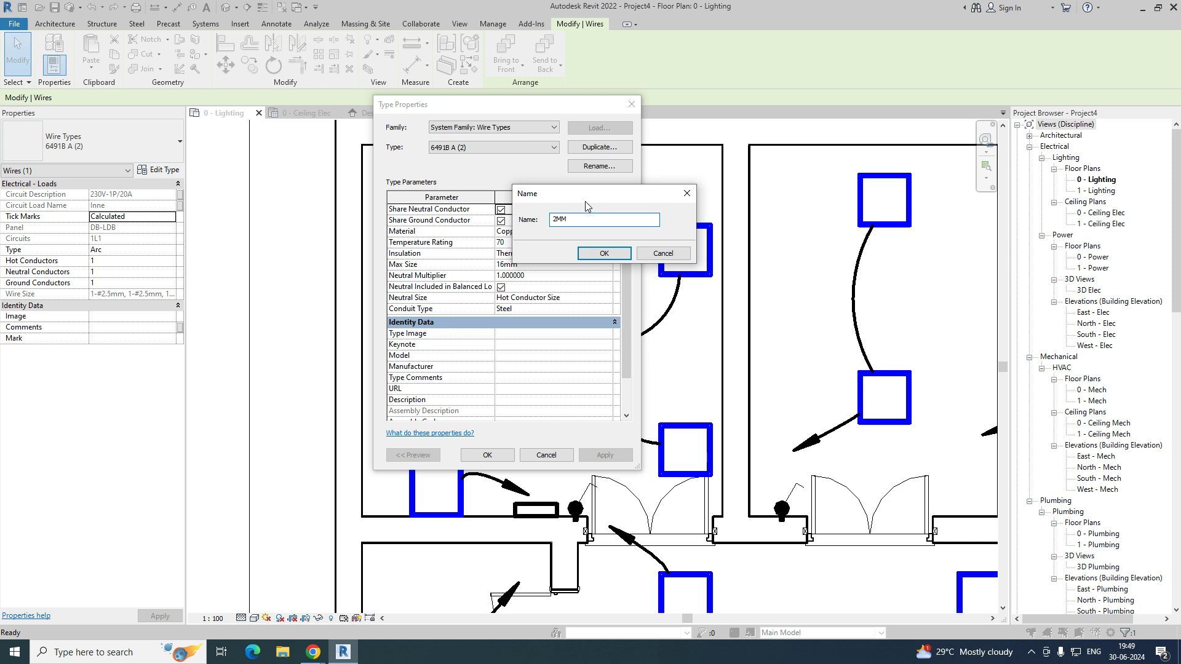
type("2MM WIRE")
left_click(600, 255)
Step: Set the new wire type's Type Mark to 2MM WIRE and accept the change despite the duplicate mark
scroll(544, 338, "down", 2)
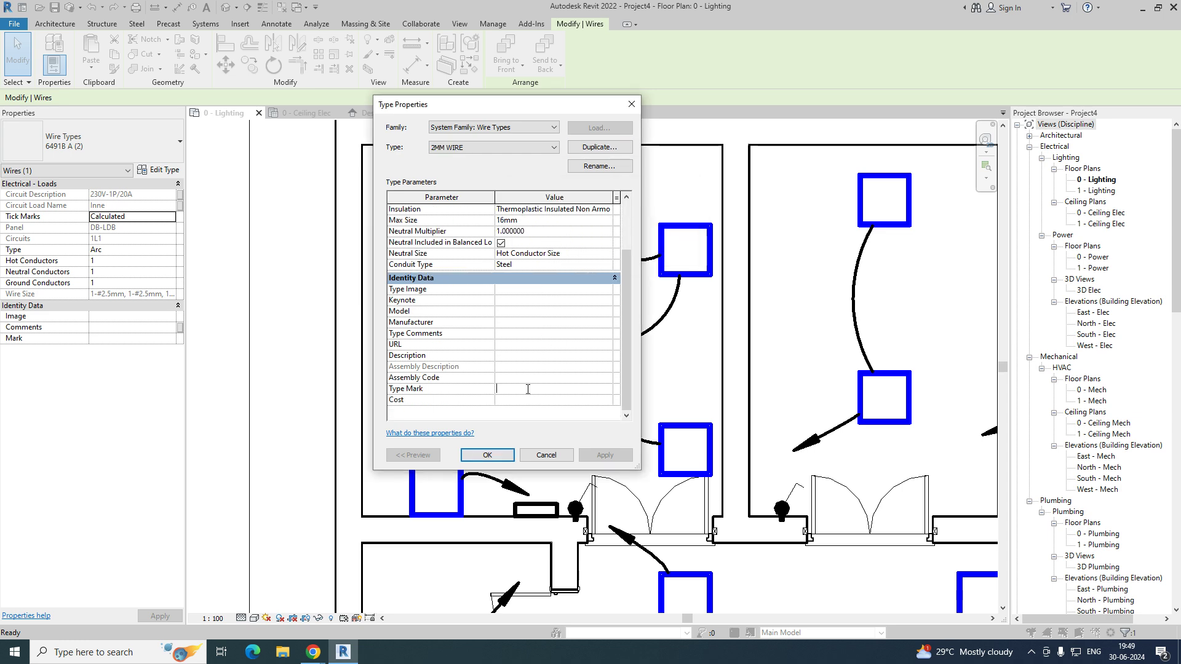
left_click(488, 456)
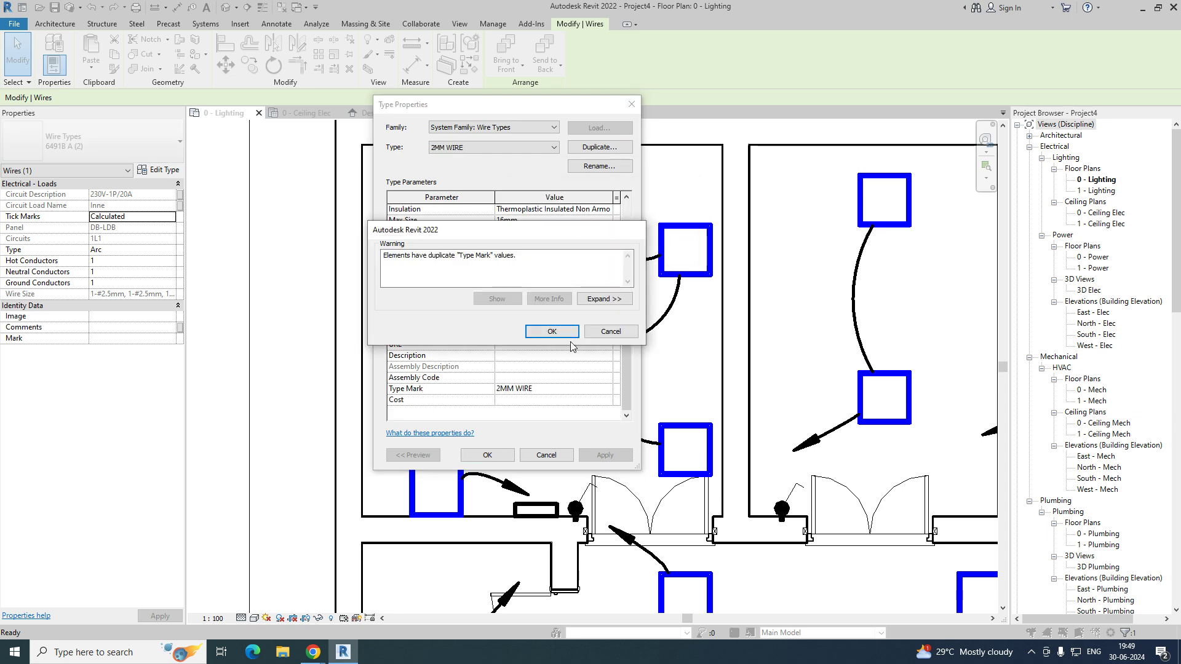
left_click(553, 332)
key("Escape")
Step: Move the 2MM WIRE tag out of the upper-left room to above the building's outer wall
scroll(554, 264, "up", 2)
left_click(571, 269)
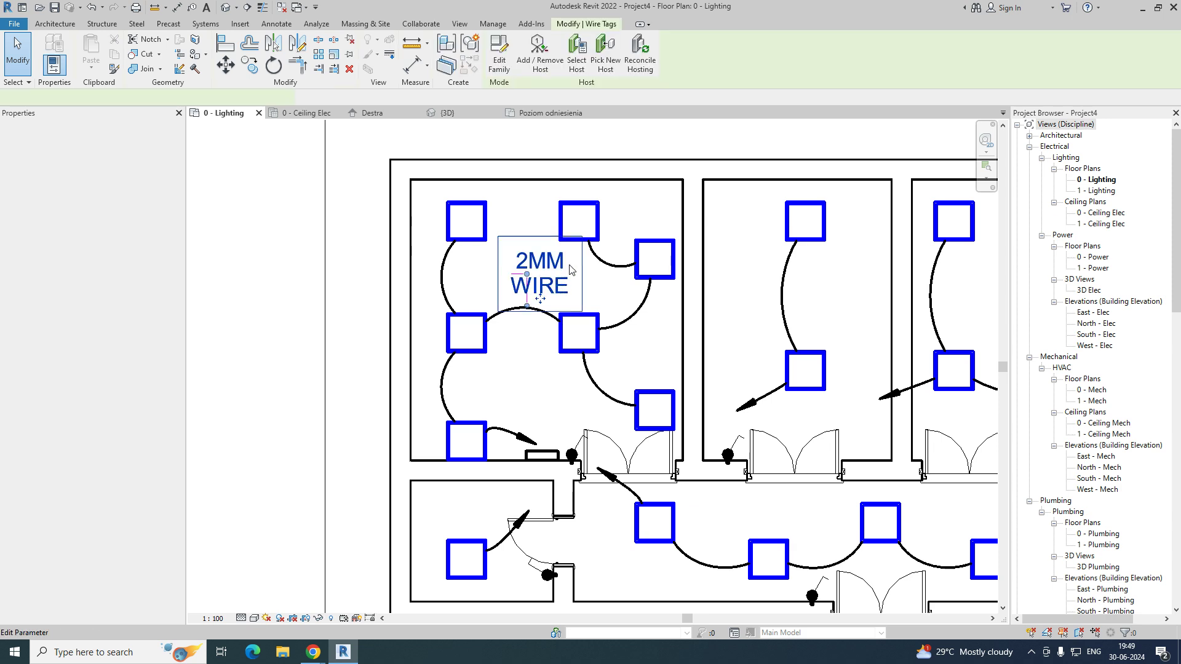
middle_click_drag(569, 265, 532, 367)
left_click(529, 367)
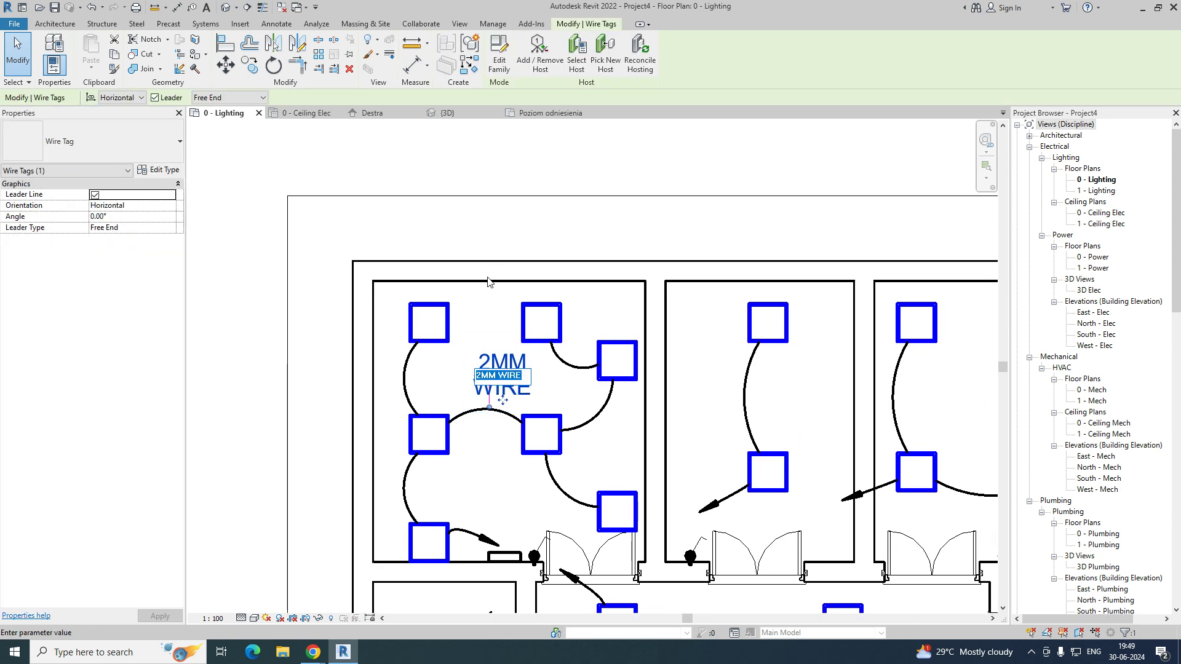
left_click_drag(503, 401, 490, 210)
key("Escape")
Step: Open the wire tag's family for editing and widen its label box so the text fits on one line
left_click(441, 211)
left_click(442, 215)
left_click(498, 52)
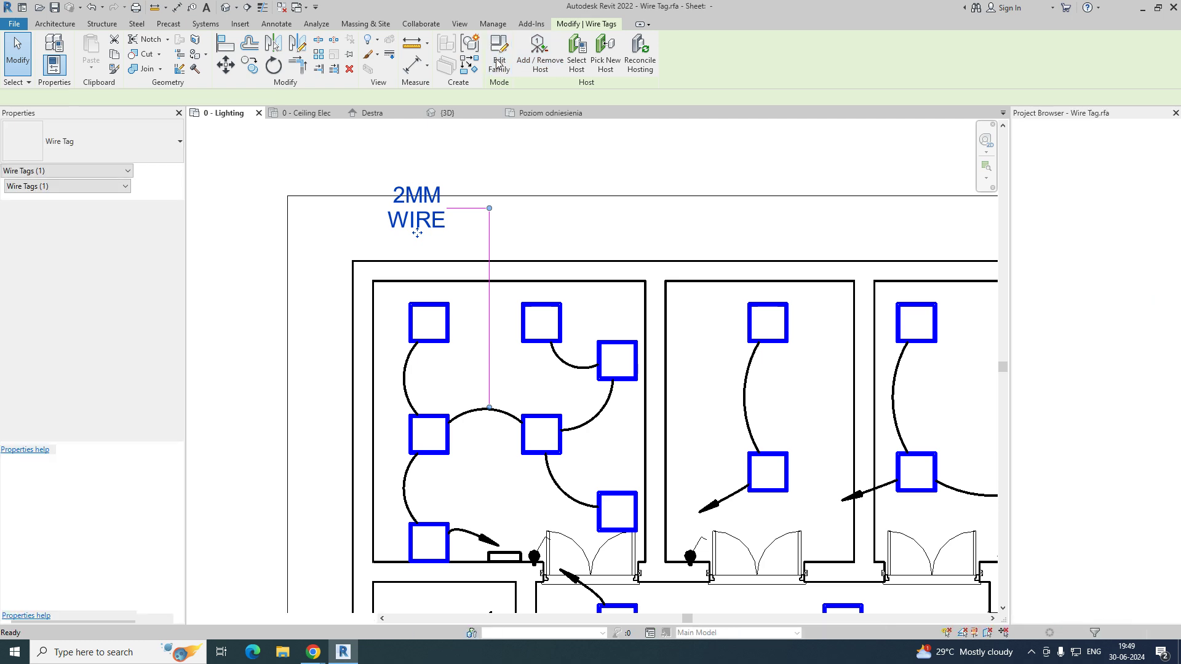
left_click(649, 342)
left_click_drag(682, 323, 838, 323)
key("Escape")
left_click(562, 338)
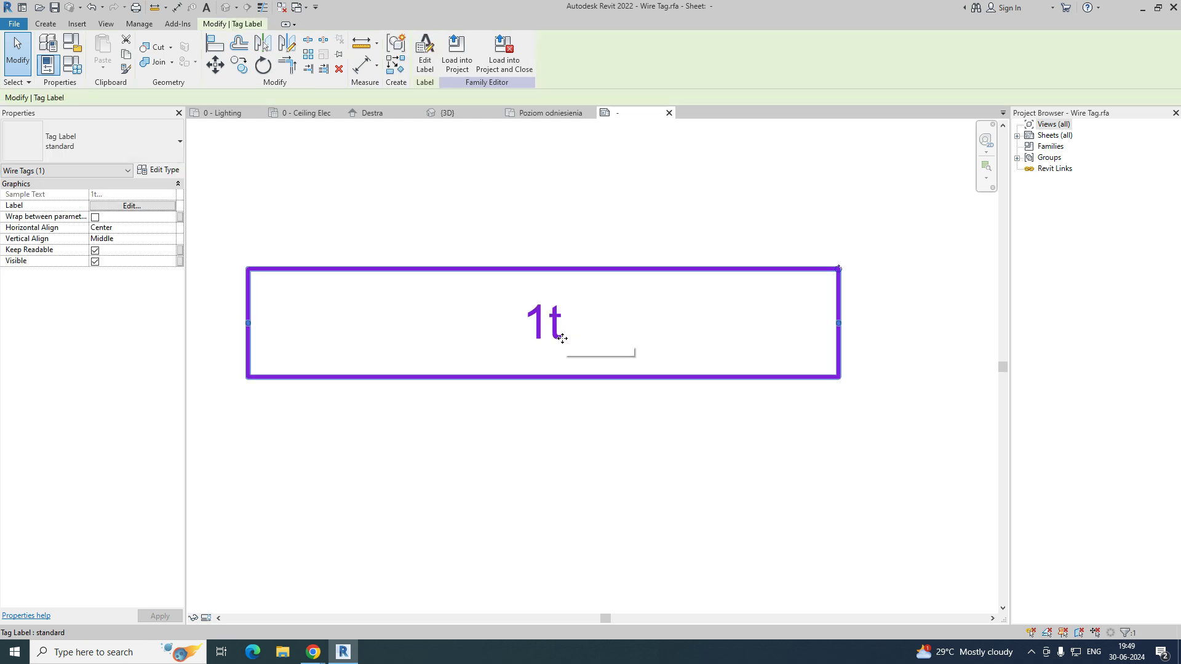
Step: Set the text size of the tag label's type to 1.5 mm
left_click(161, 170)
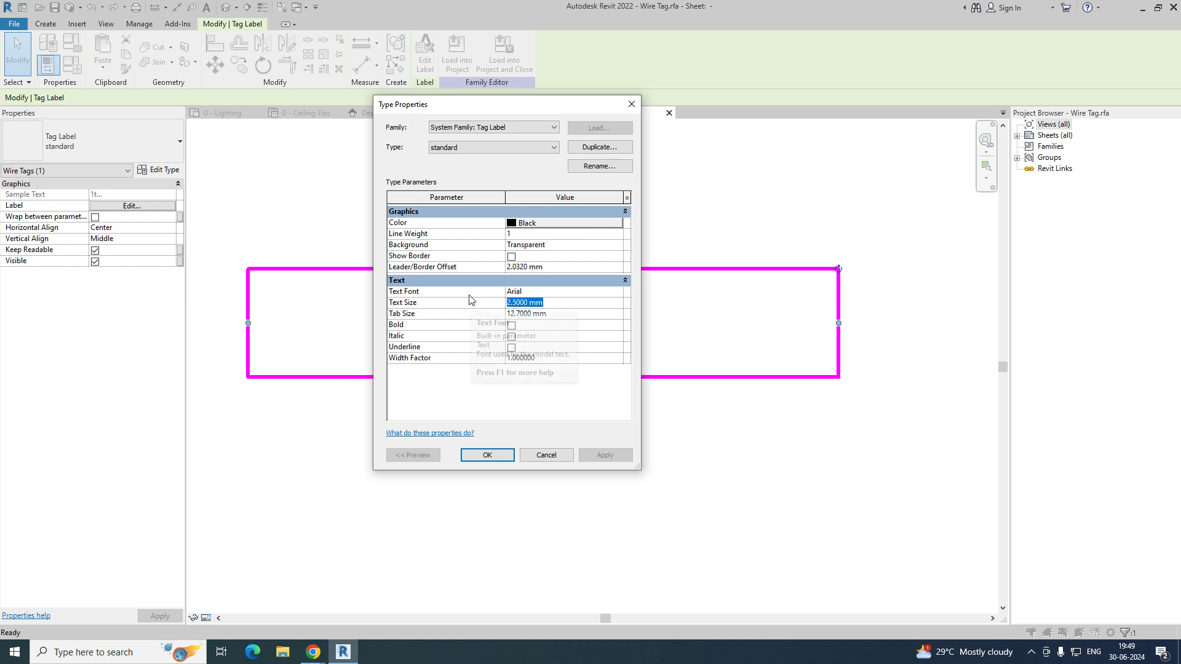
type("1.5")
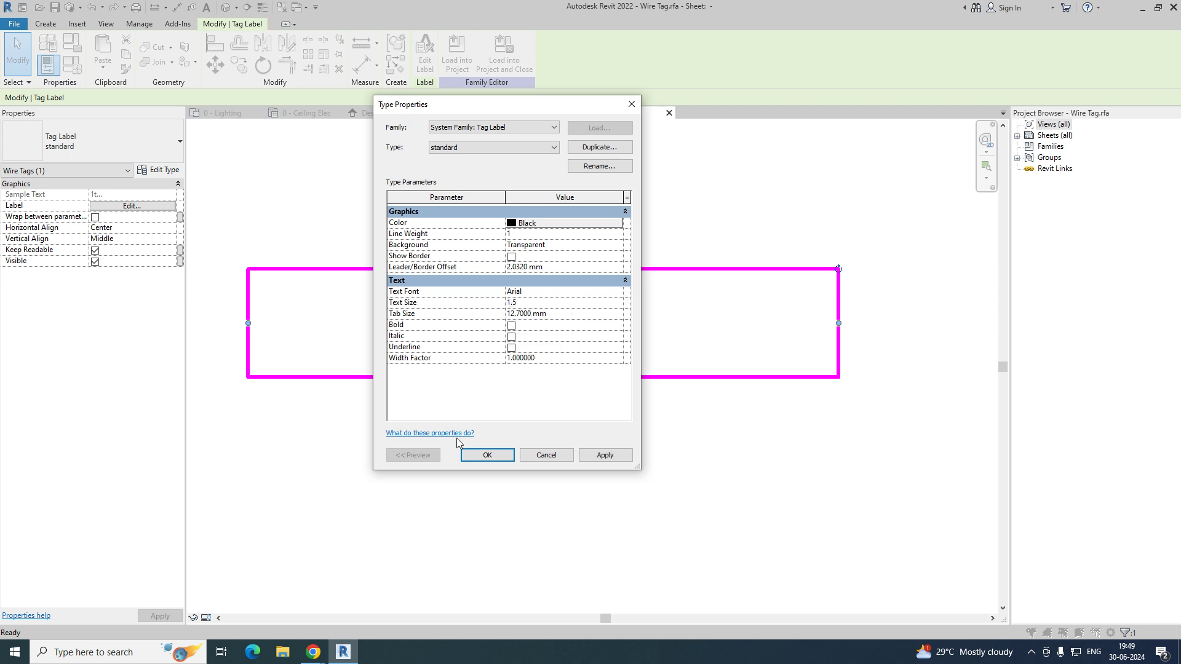
left_click(486, 455)
left_click(534, 207)
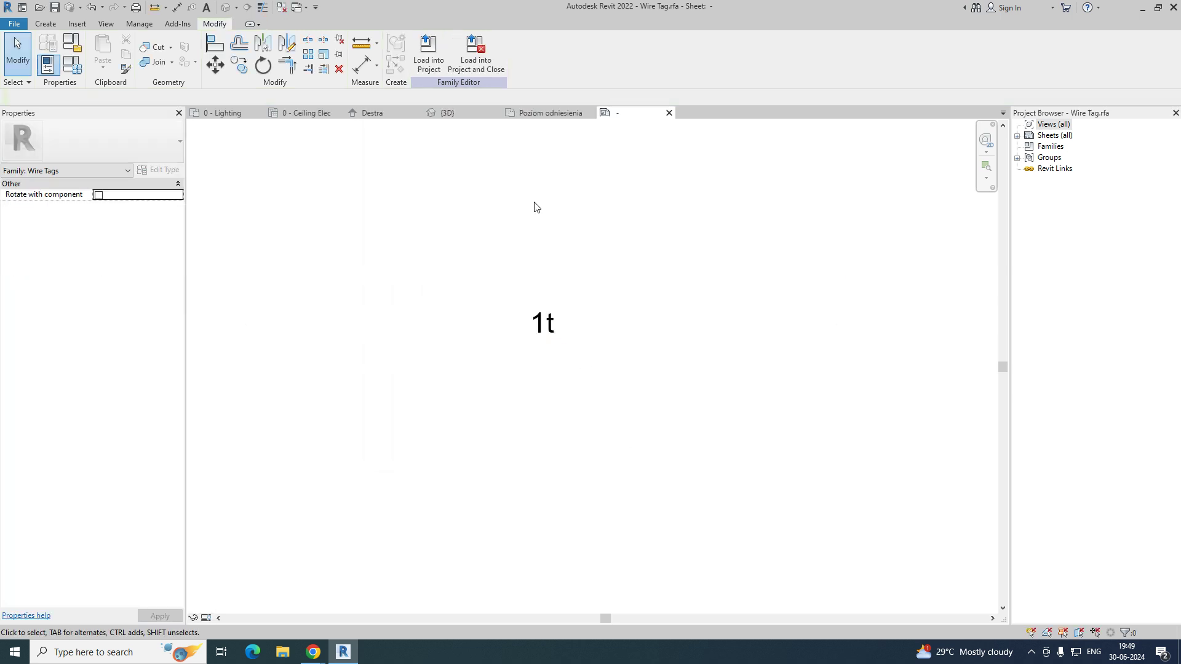
Step: Load the edited wire tag family into the project, overwriting the existing version and its parameter values
left_click(429, 55)
left_click(558, 418)
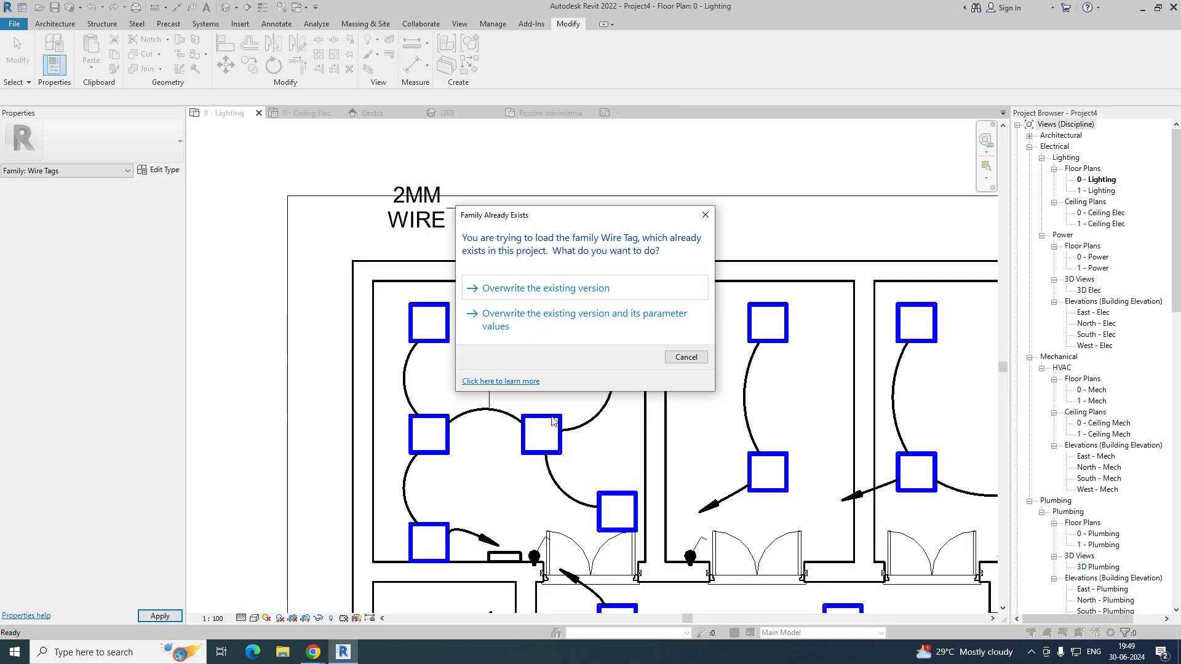
left_click(583, 329)
Step: Move the 2MM WIRE tag slightly down, closer to the building's upper wall
left_click(419, 209)
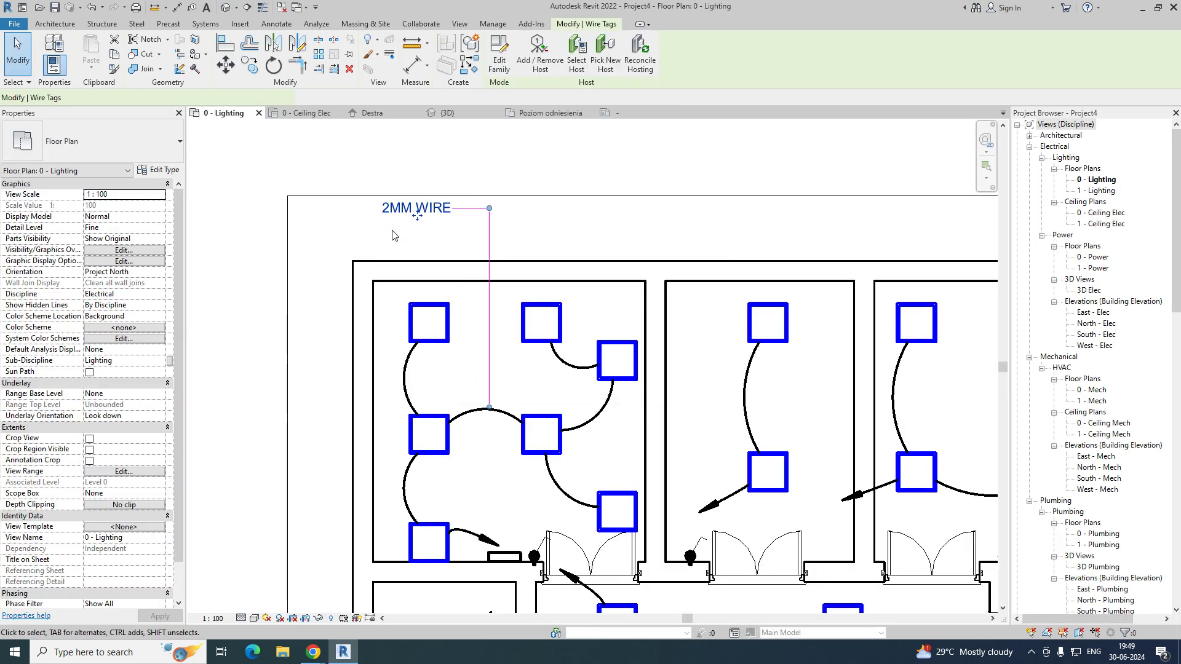
scroll(421, 220, "up", 1)
left_click_drag(424, 214, 422, 241)
left_click(556, 255)
Step: Draw an arc wire from the upper-left room's lower-left fixture to the switch beside its double door
scroll(558, 261, "down", 1)
middle_click_drag(558, 265, 543, 207)
scroll(512, 463, "up", 2)
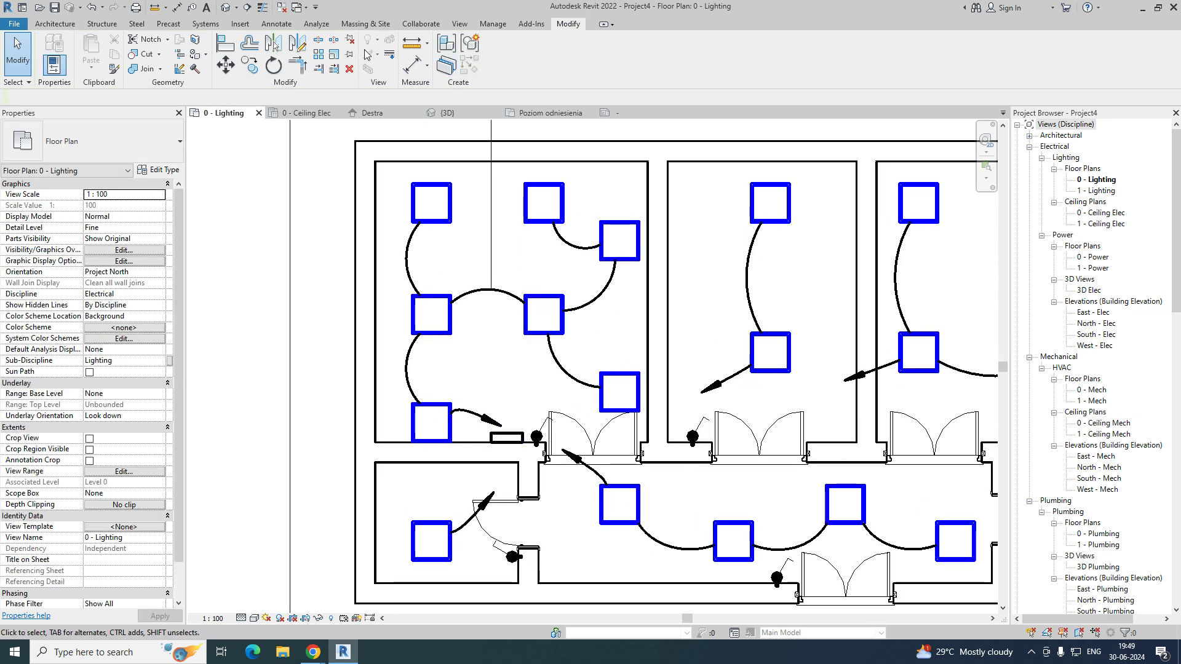
left_click(205, 24)
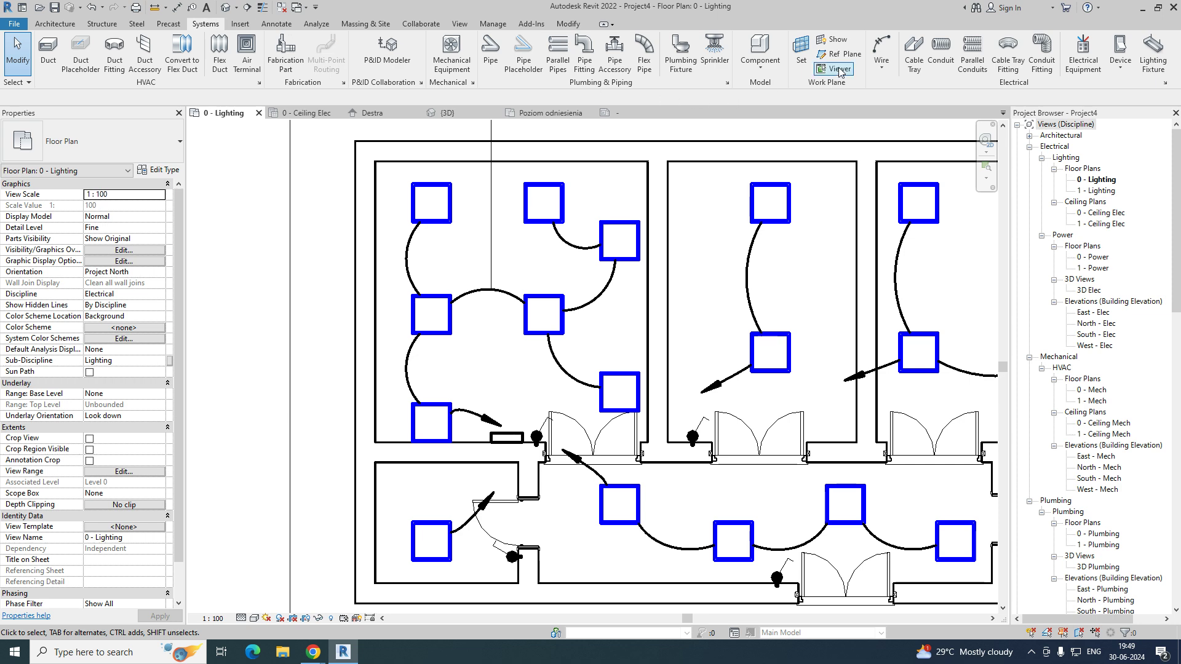
left_click(882, 49)
scroll(476, 407, "up", 2)
left_click(437, 432)
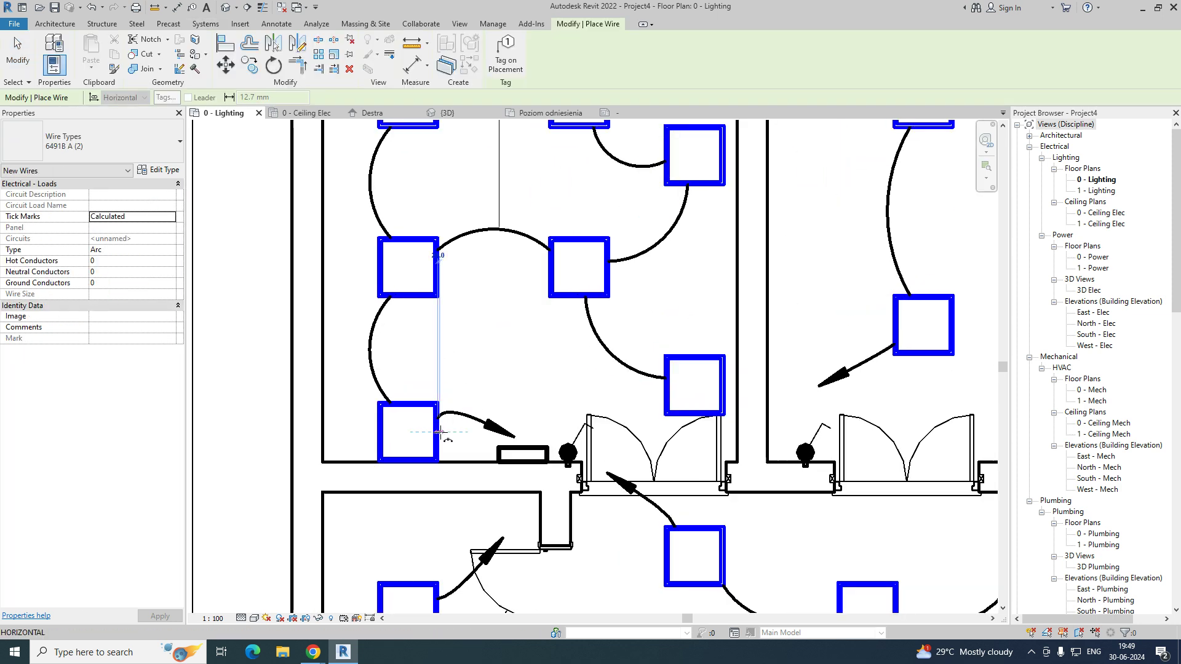
left_click(567, 453)
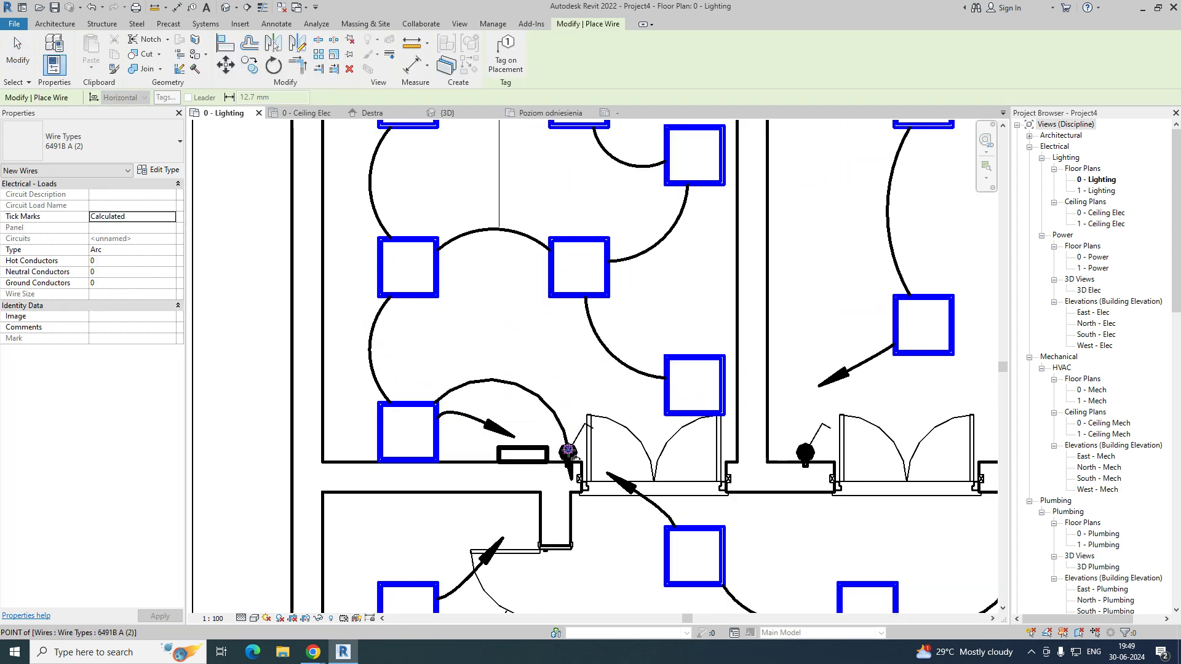
key("Escape")
Step: Duplicate the new switch wire's type as 1.5 MM WIRE and set its Type Mark to 1.5 MM WIRE
scroll(533, 403, "down", 3)
left_click(534, 407)
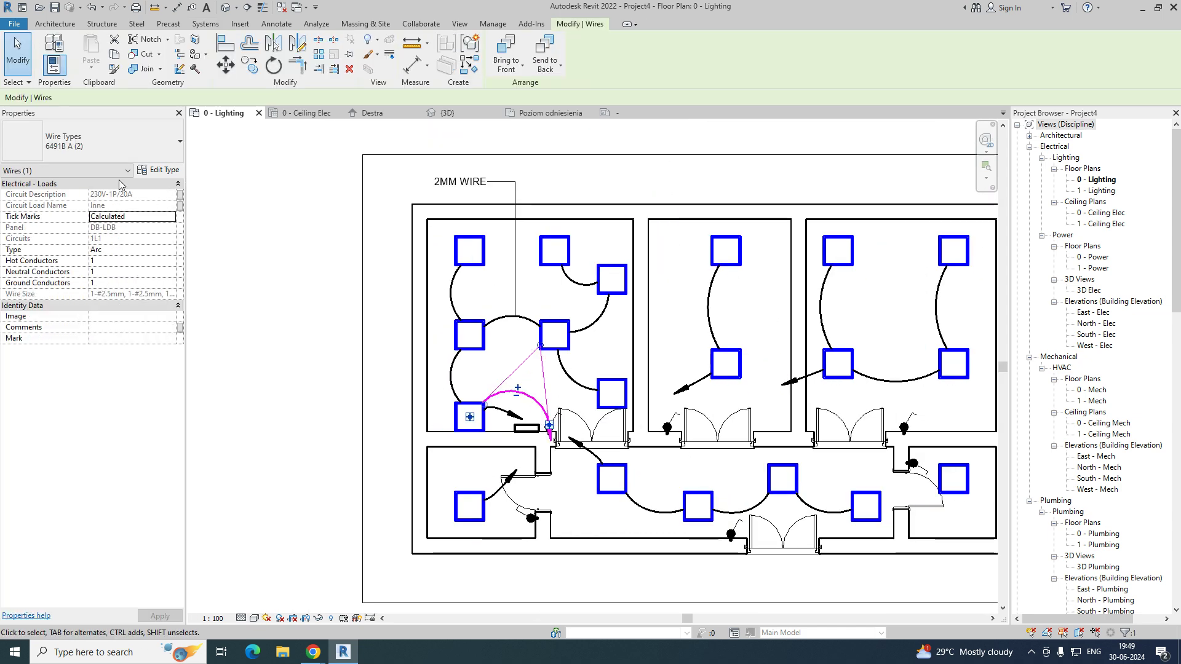
left_click(158, 172)
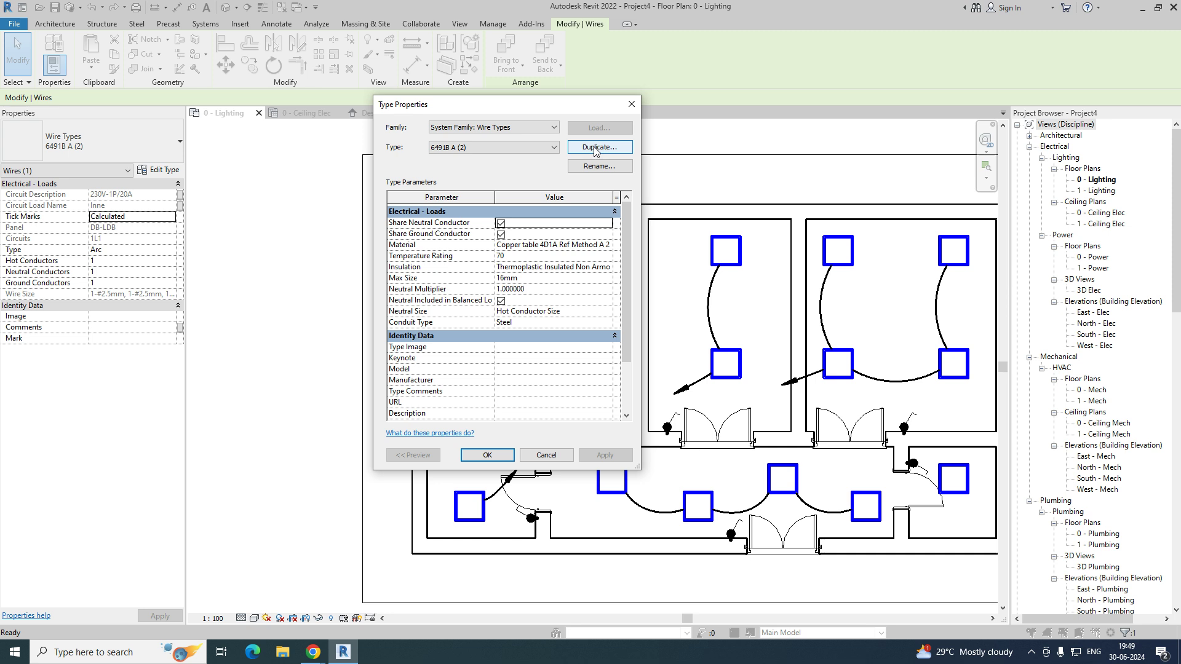
left_click(596, 147)
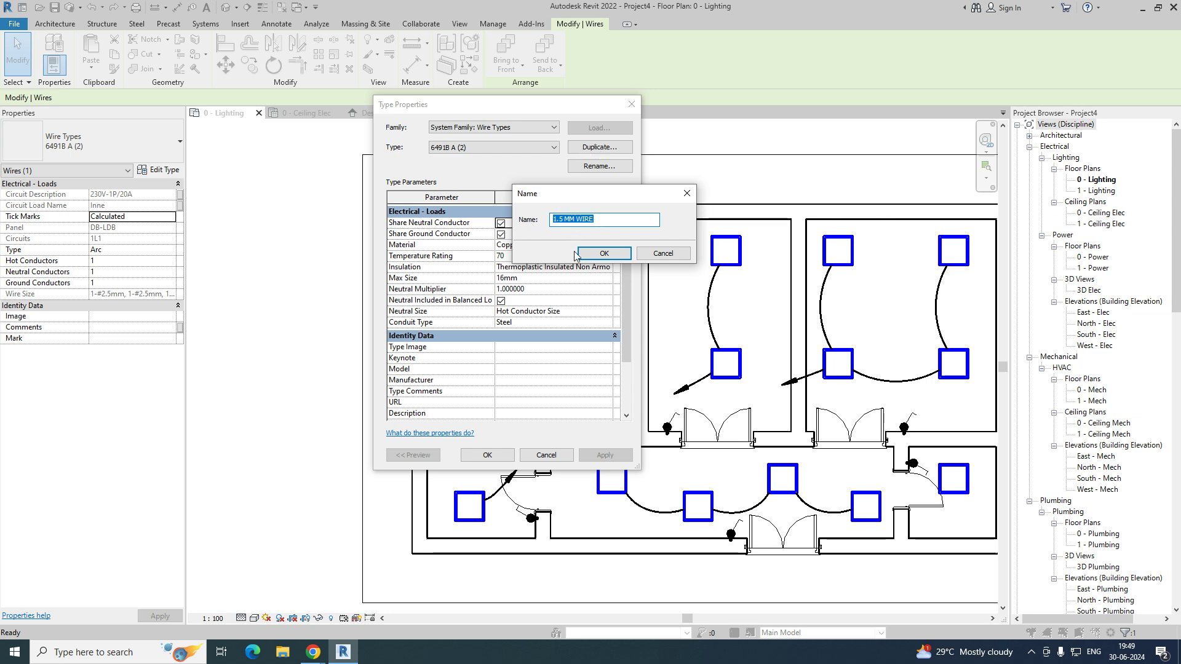
left_click(604, 253)
scroll(538, 387, "down", 3)
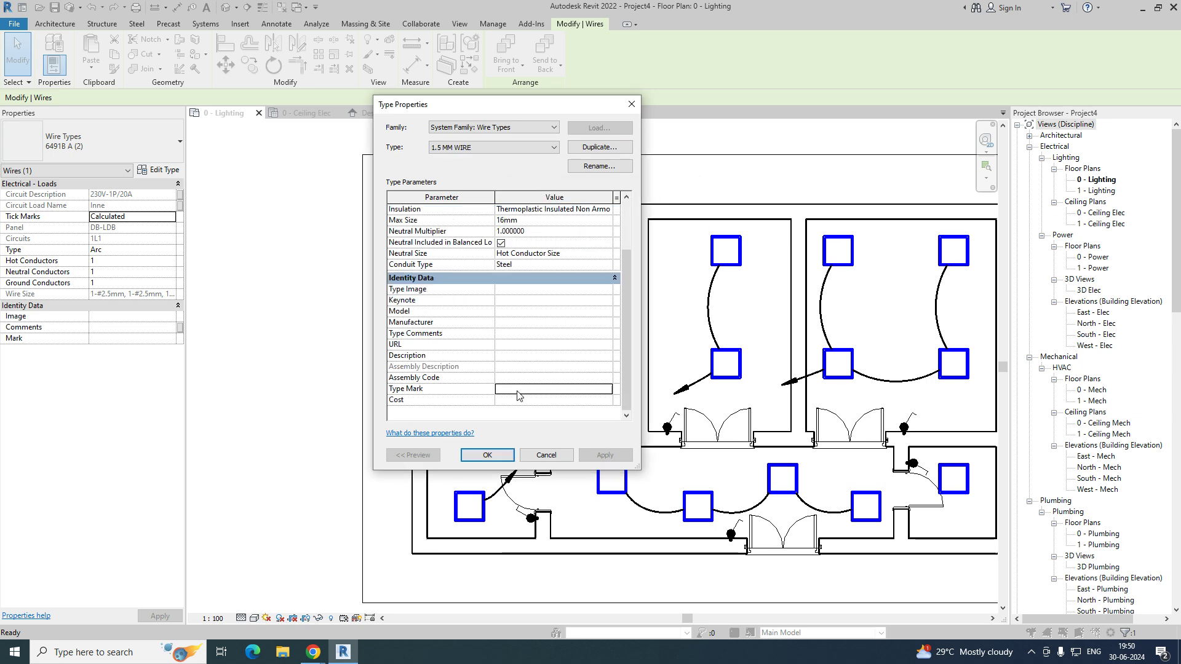
left_click(487, 455)
key("Escape")
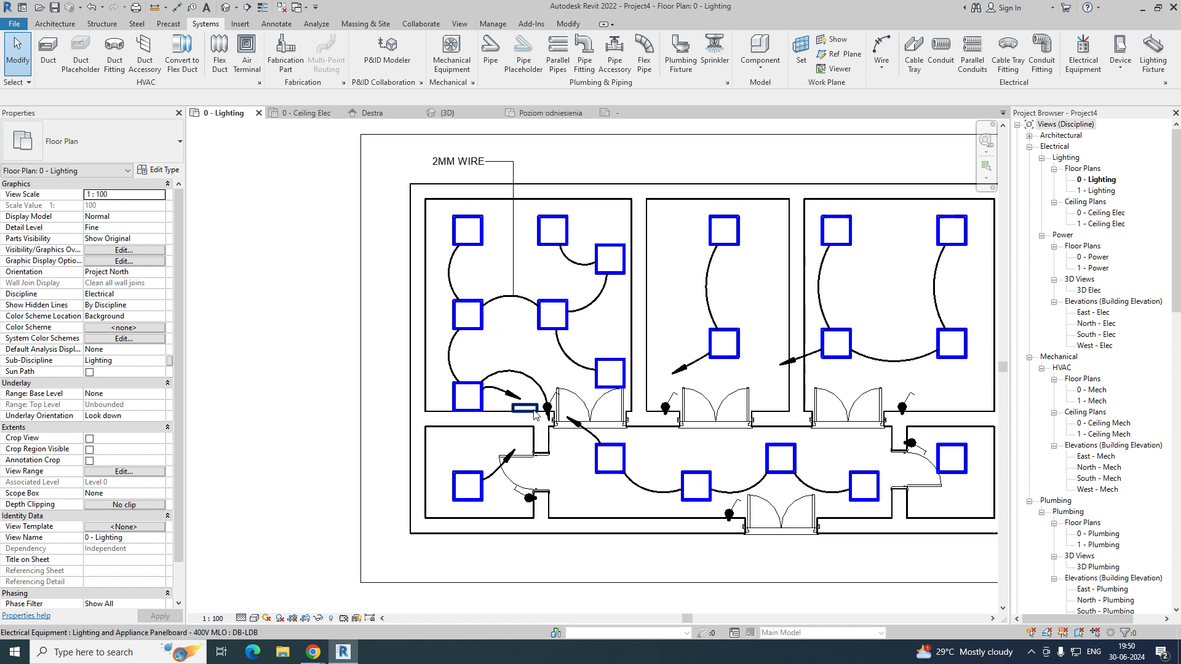
Step: Tag the switch wire by category, placing the 1.5 MM WIRE tag outside the building's left wall with a free-end leader
key("t")
key("g")
left_click(522, 373)
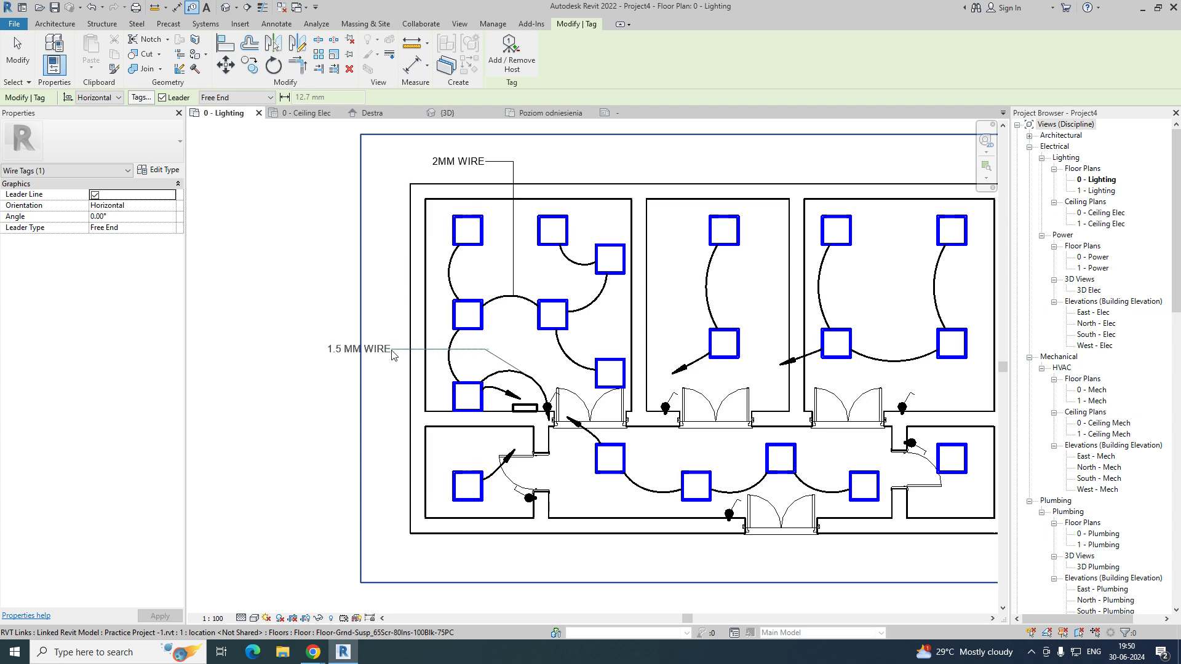
left_click(389, 350)
middle_click_drag(395, 419, 343, 420)
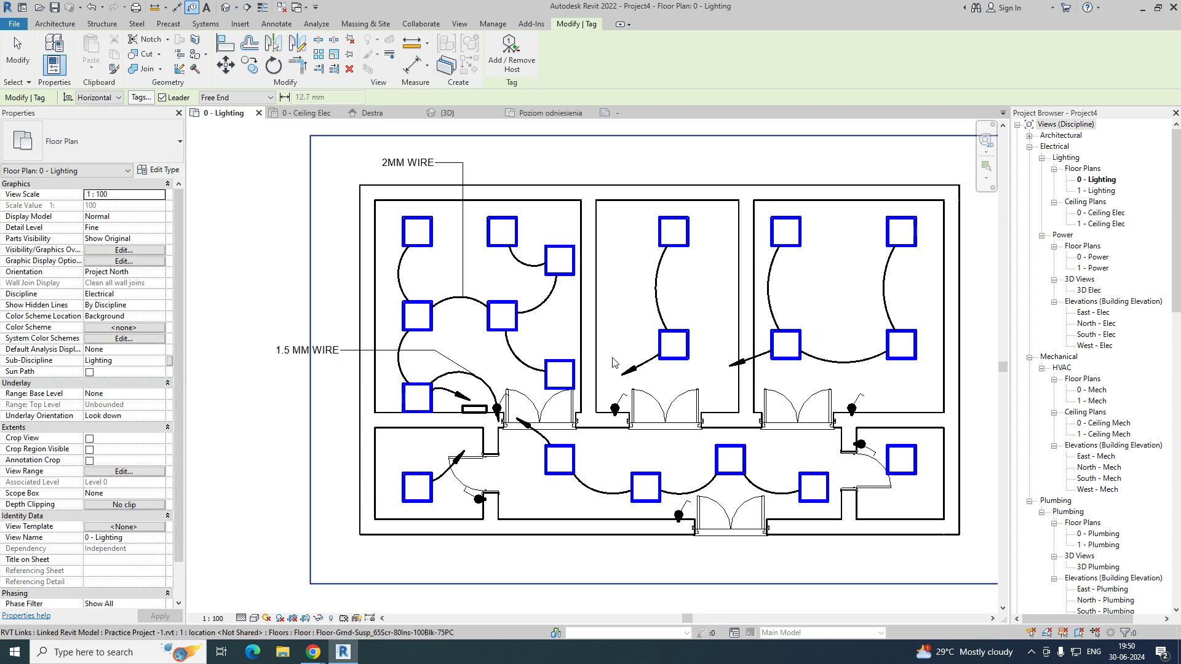
middle_click_drag(613, 359, 490, 380)
key("Escape")
key("t")
key("g")
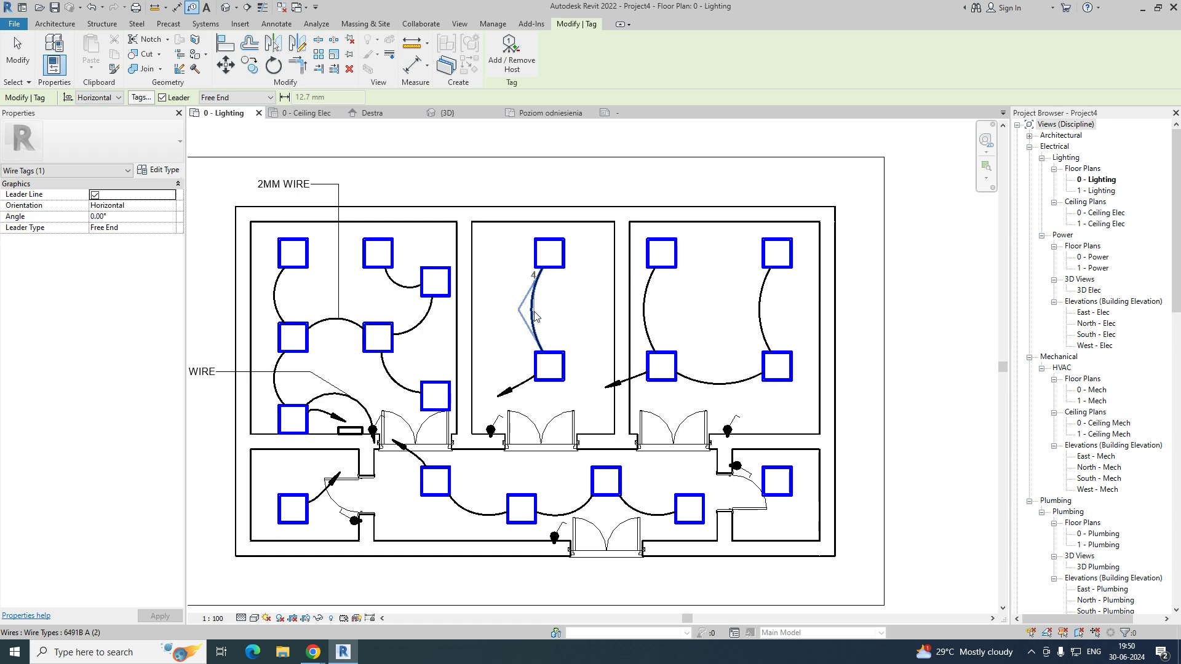
key("Escape")
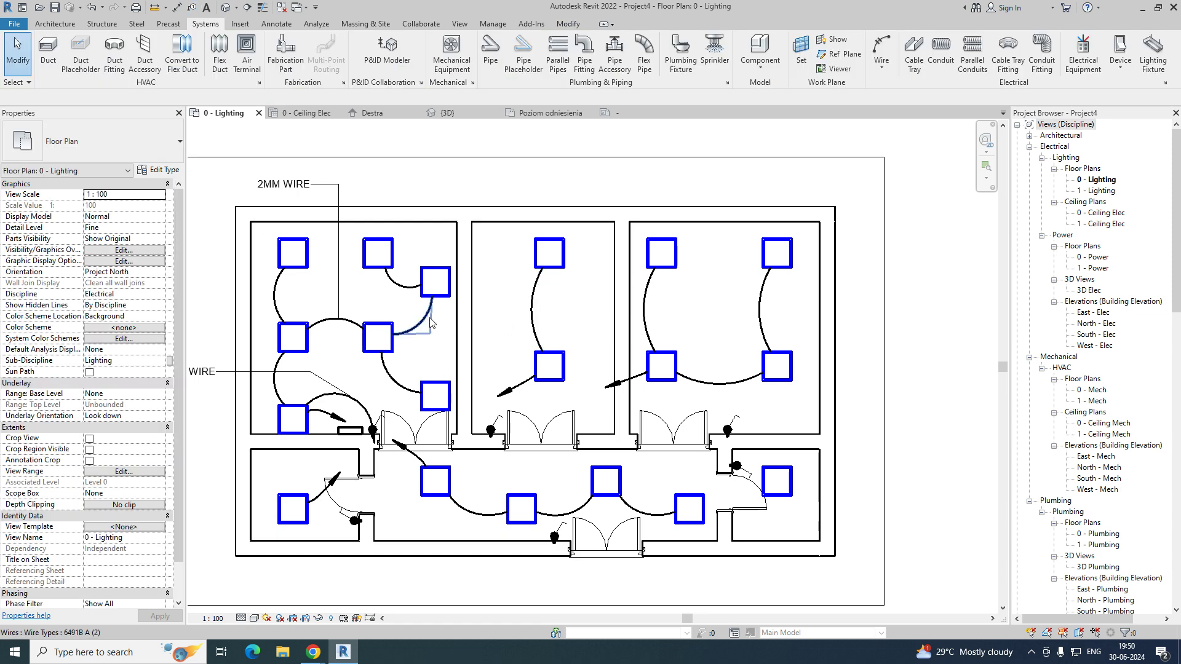
key("g")
key("Escape")
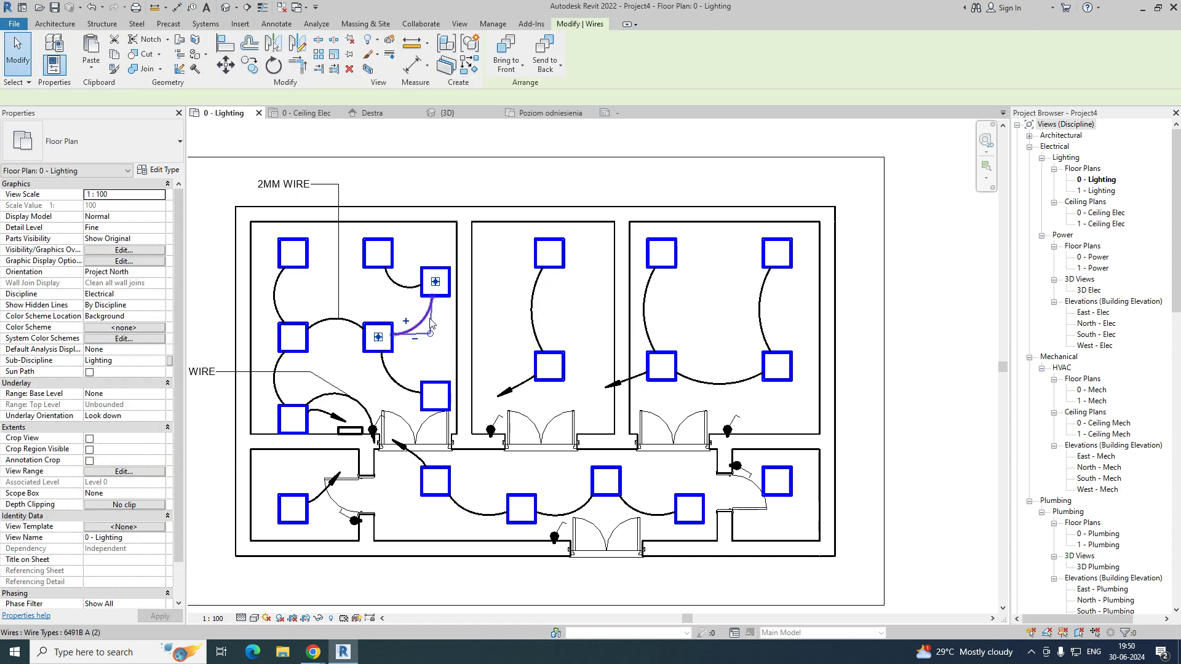
Step: Select all wires of type 6491B A (2) visible in the view and change their type to 2MM WIRE
right_click(434, 321)
mouse_move(476, 479)
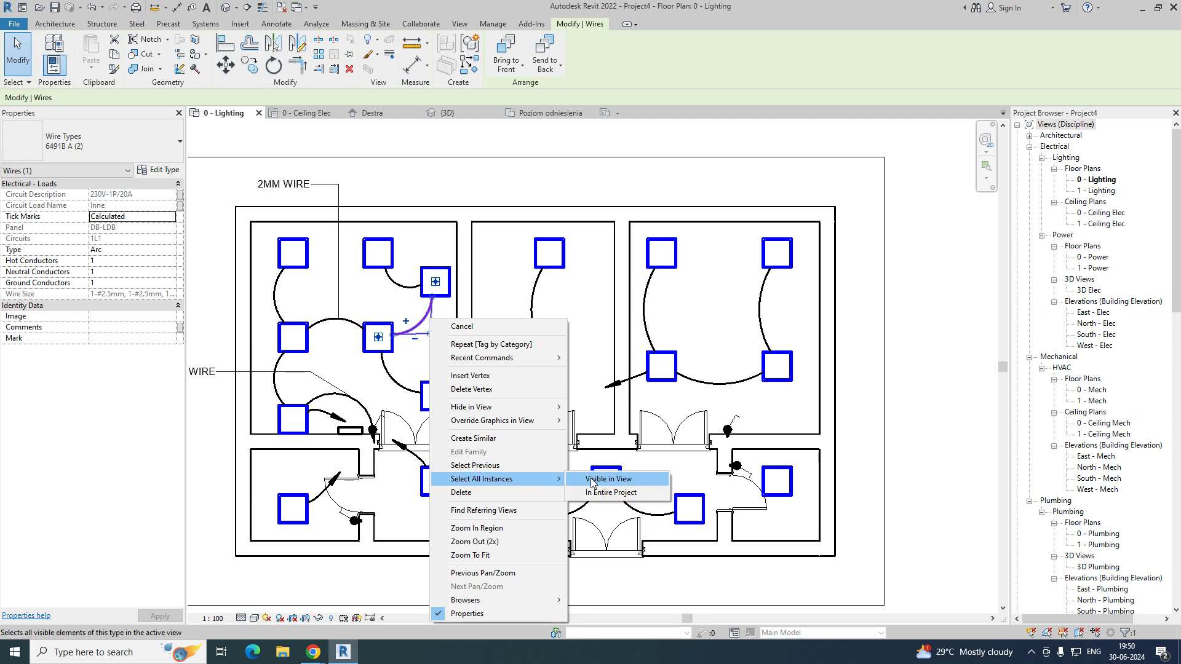
left_click(609, 478)
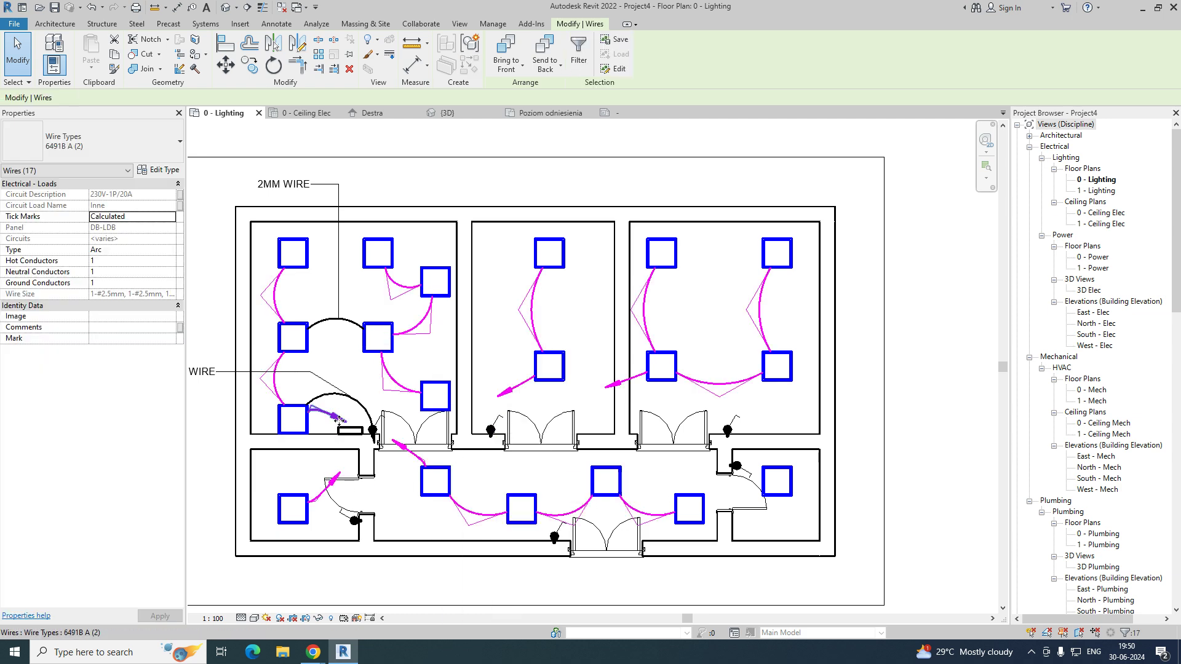
left_click(147, 138)
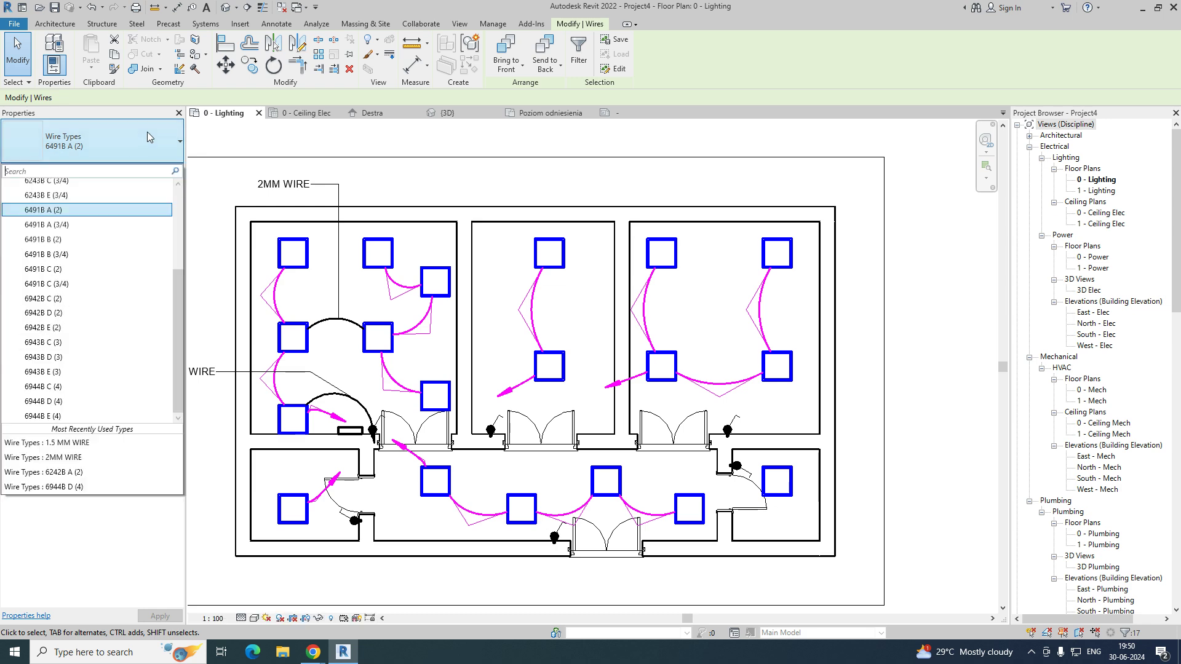
scroll(89, 246, "up", 3)
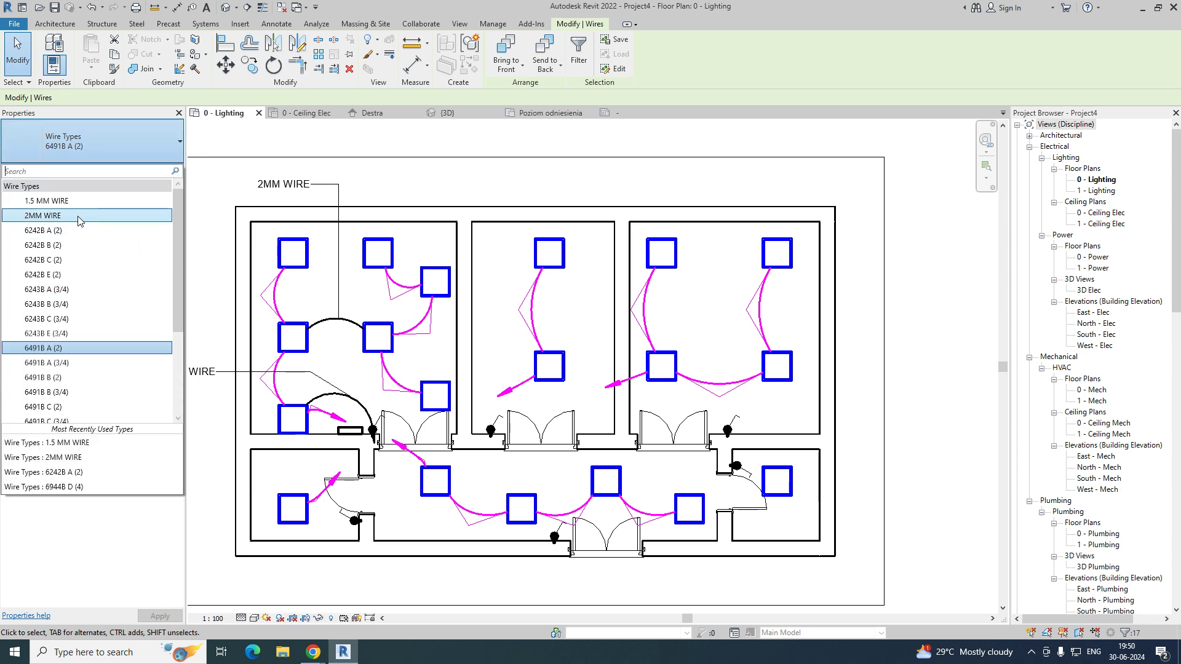
left_click(80, 217)
left_click(575, 320)
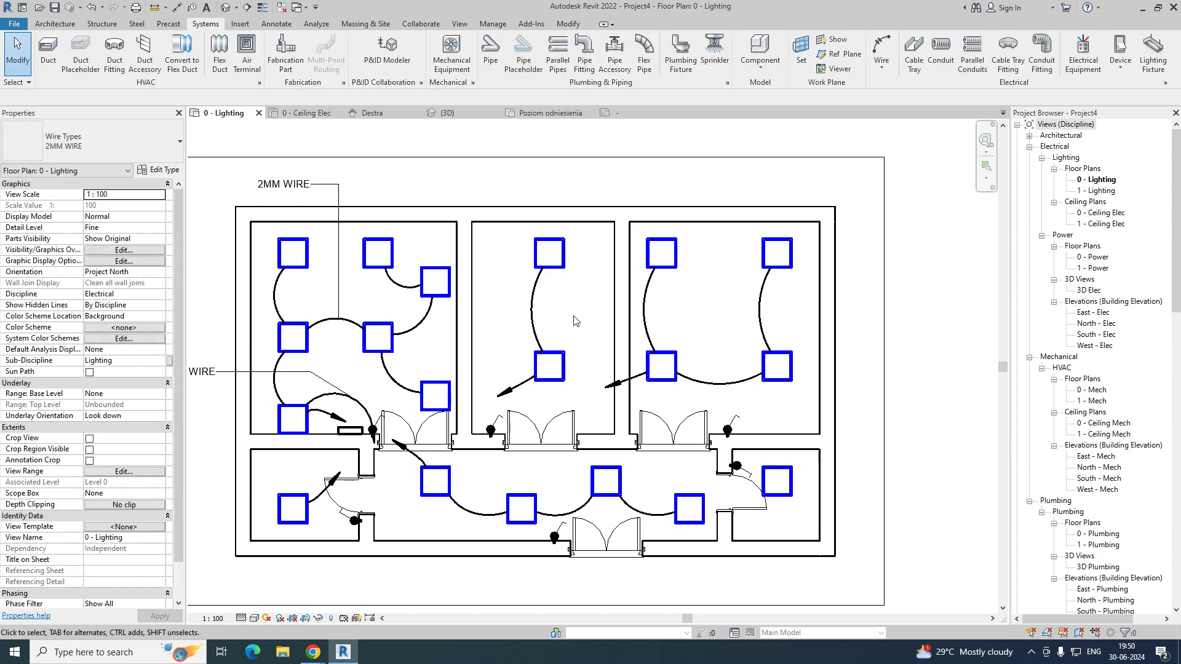
Step: Tag the upper-right room's left wire by category, placing the 2MM WIRE tag outside the building's right wall with a free-end leader
key("t")
key("g")
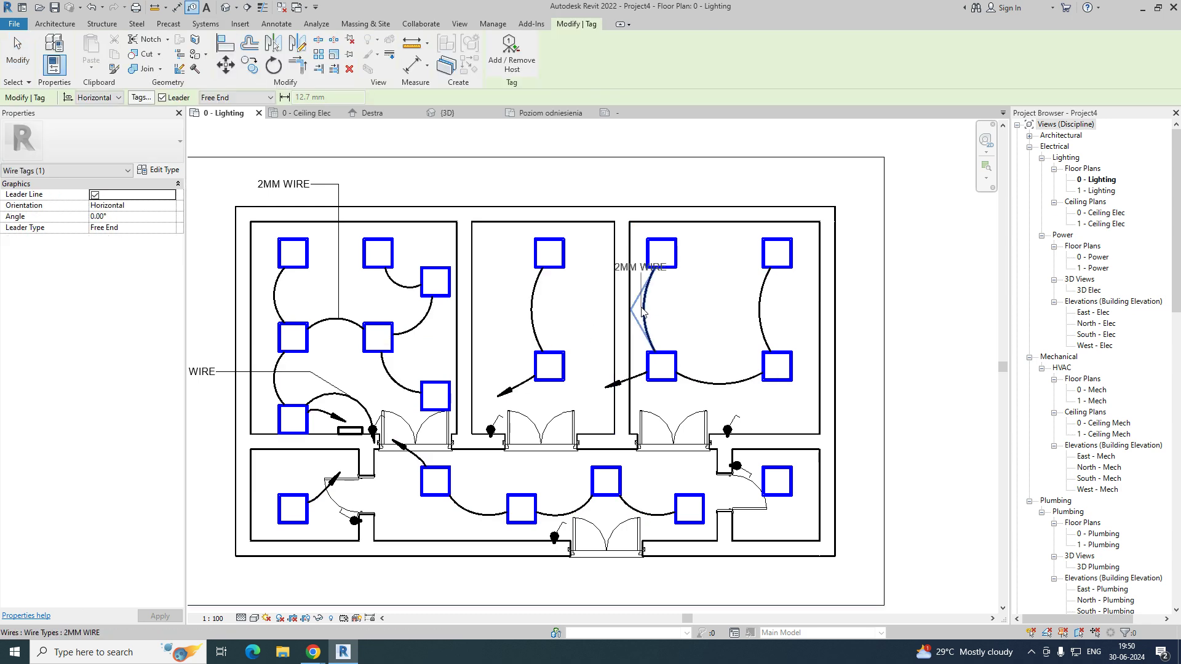
left_click(904, 308)
middle_click_drag(743, 330, 561, 292)
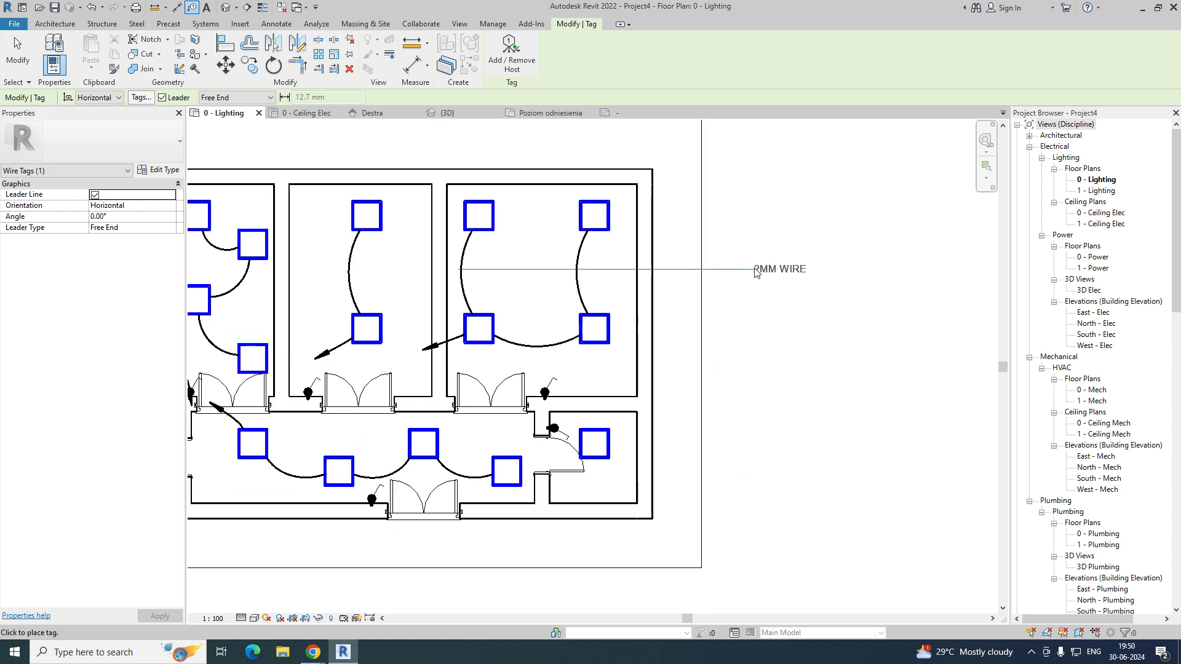
left_click(755, 271)
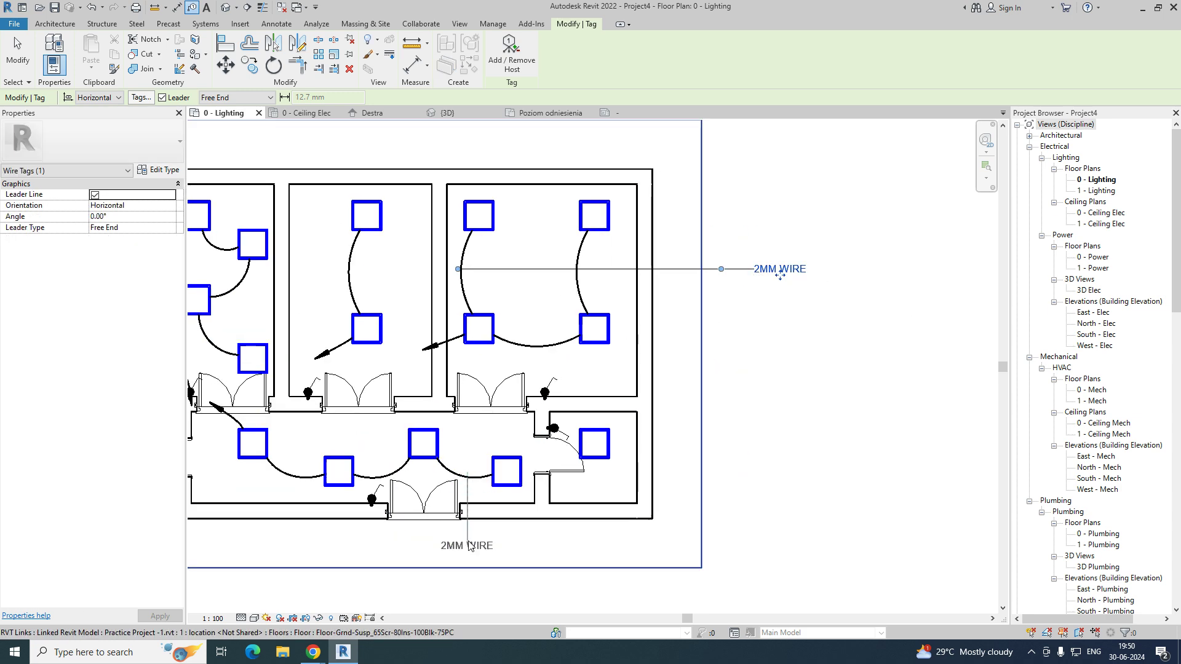
Step: Tag the corridor's rightmost and leftmost fixture-to-fixture wires, placing both 2MM WIRE tags below the building with bent leaders
left_click(589, 542)
middle_click_drag(589, 542, 864, 510)
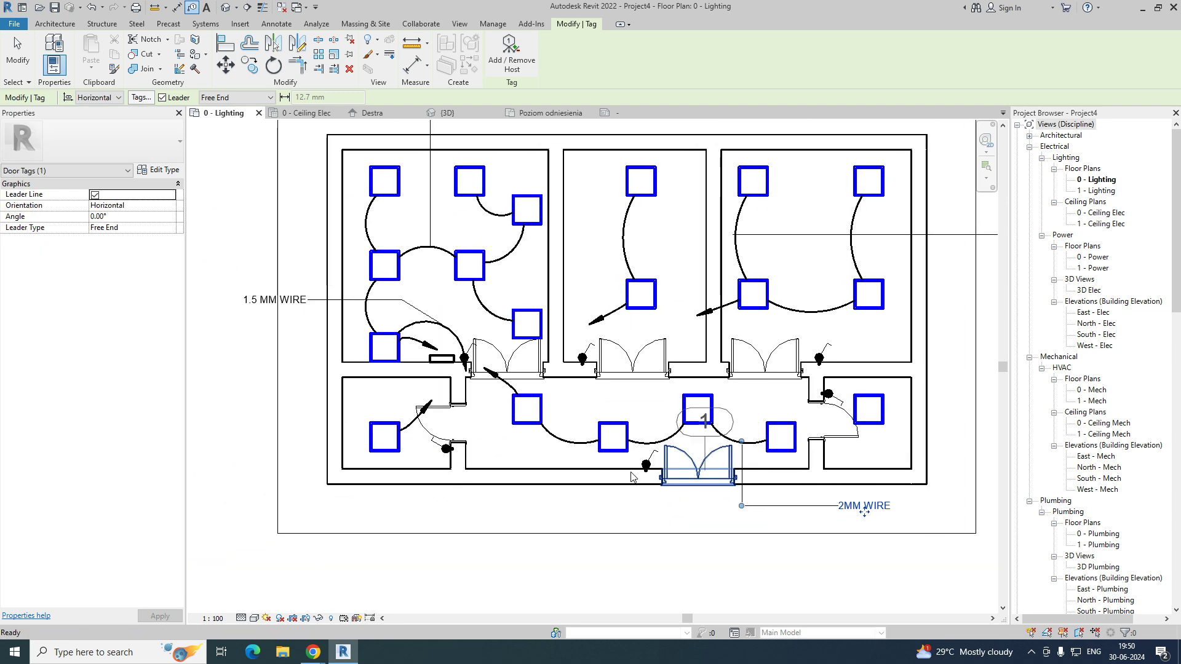
left_click(564, 442)
left_click(565, 507)
left_click(513, 508)
middle_click_drag(489, 425, 461, 474)
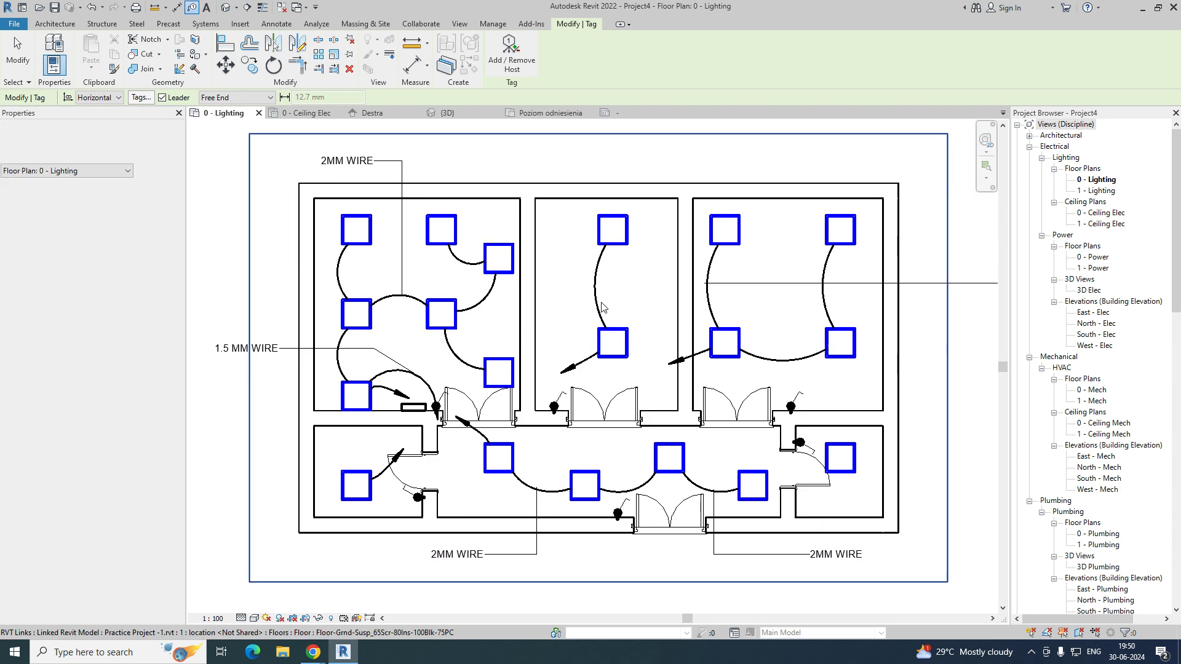
Step: Tag the upper-middle room's fixture wire with a 2MM WIRE tag above the building and shift the tag to straighten its leader
left_click(591, 294)
left_click(571, 291)
left_click(575, 160)
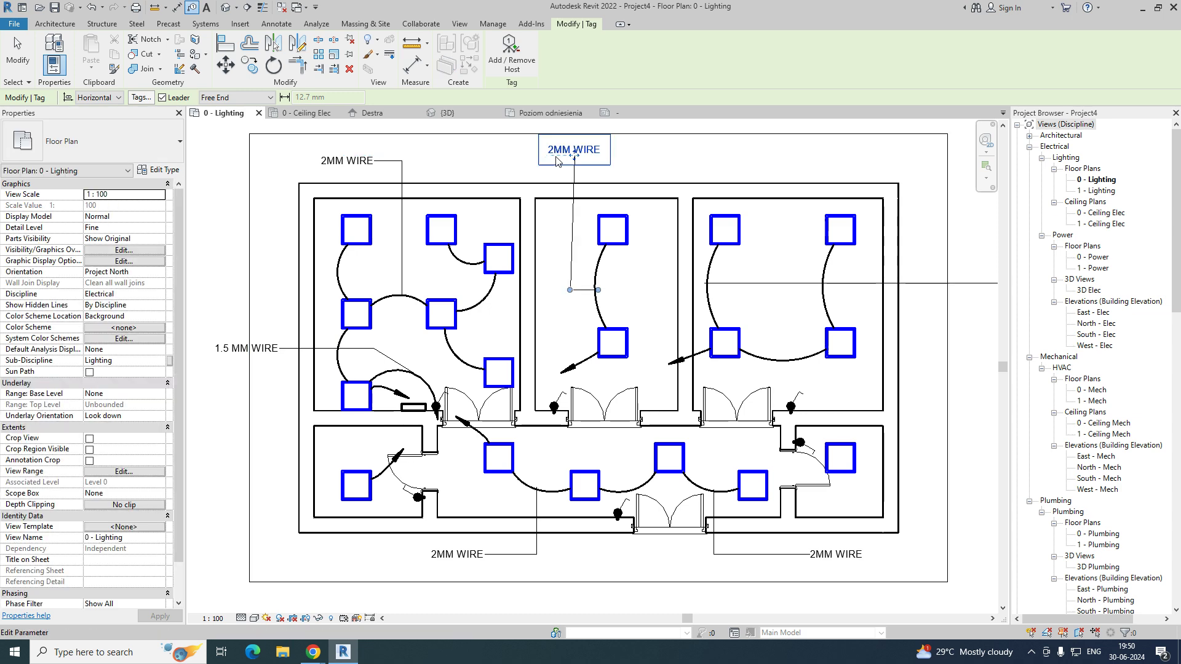
key("Escape")
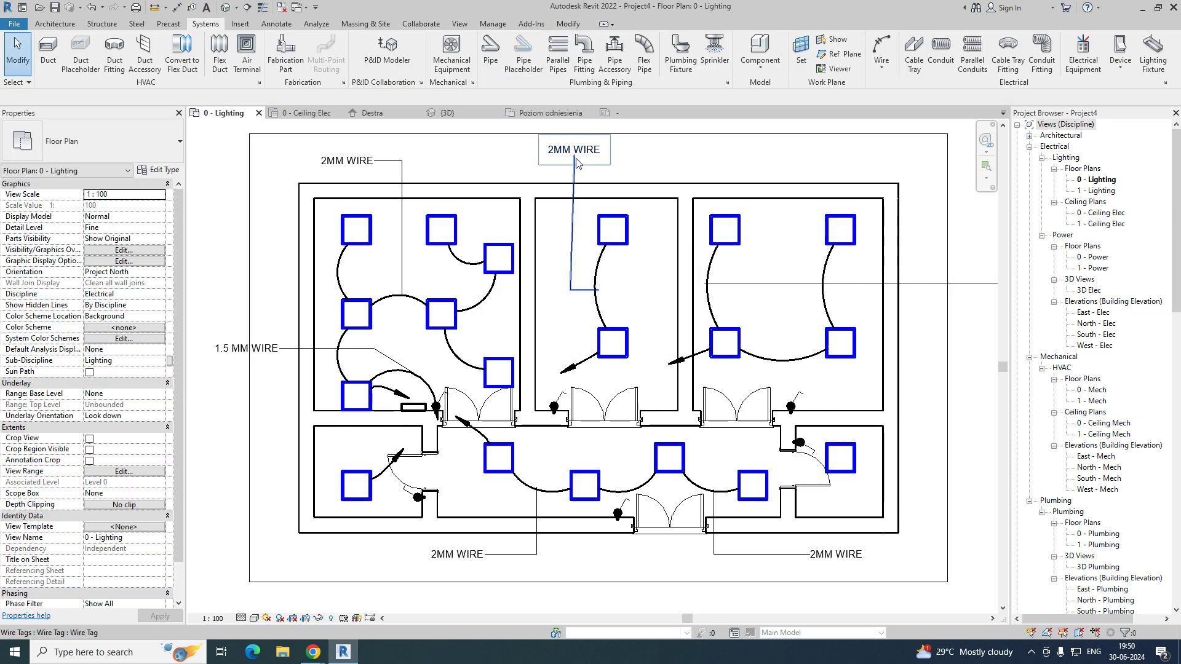
left_click(576, 160)
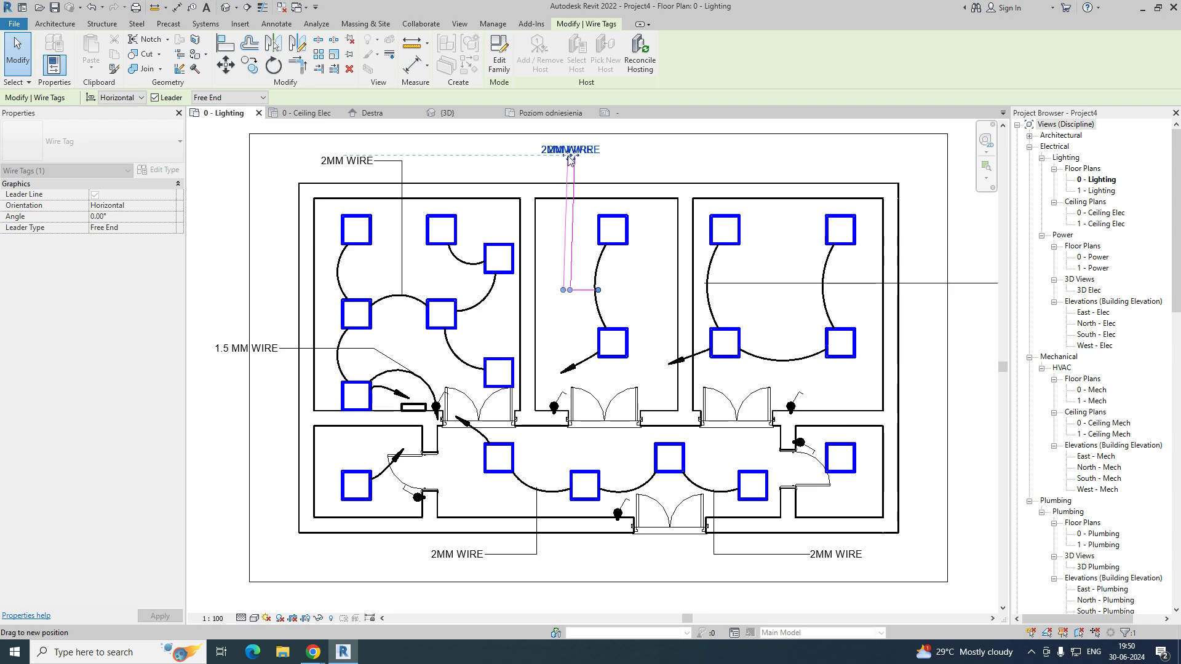
left_click_drag(570, 160, 567, 157)
left_click_drag(568, 290, 568, 290)
left_click(563, 299)
Step: Draw an arc wire from the switch beside the upper-middle room's double door to that room's lower fixture
middle_click_drag(490, 399, 583, 343)
scroll(345, 339, "up", 1)
scroll(374, 330, "down", 3)
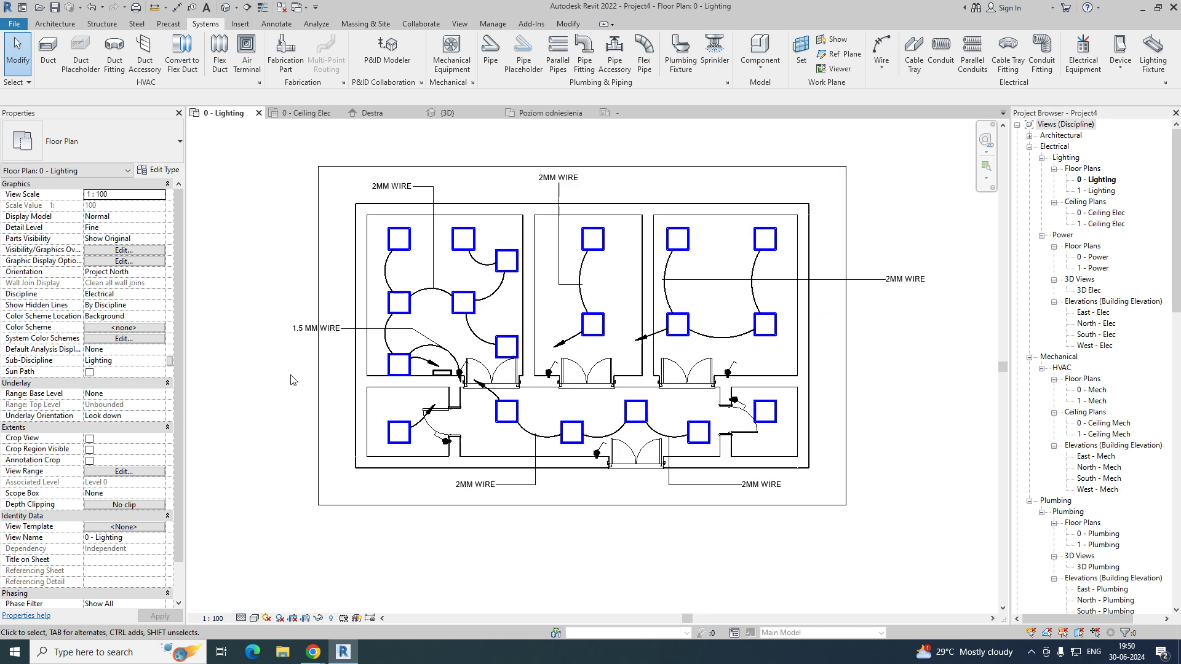
middle_click_drag(416, 350, 394, 358)
scroll(520, 349, "up", 1)
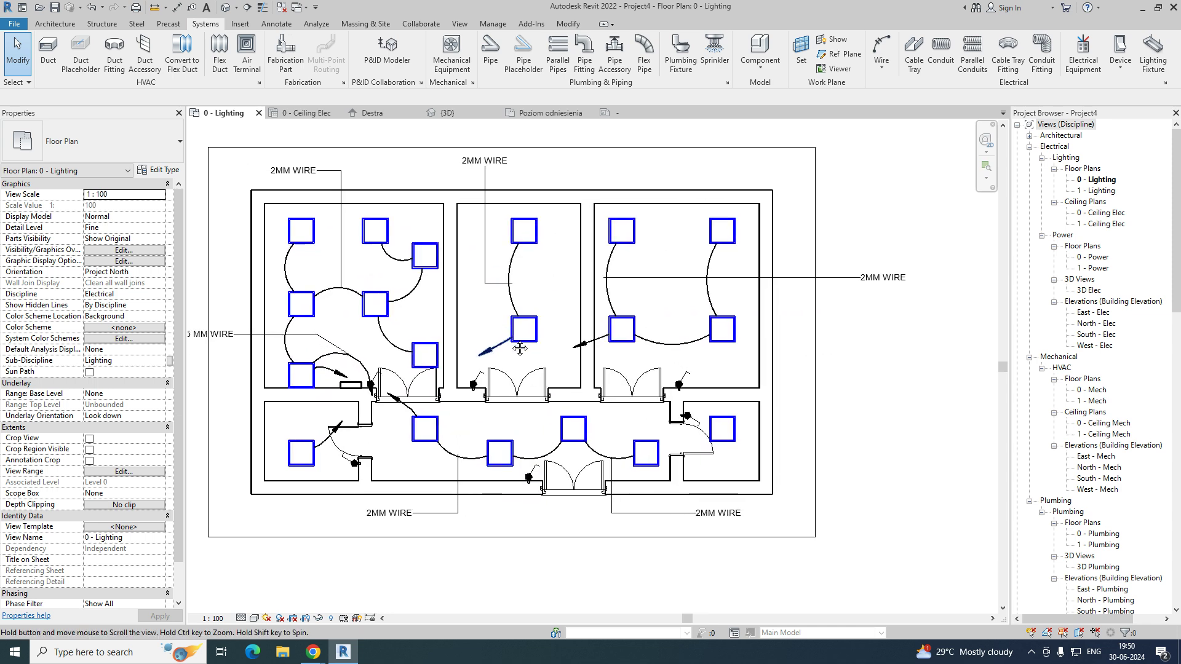
scroll(482, 380, "up", 1)
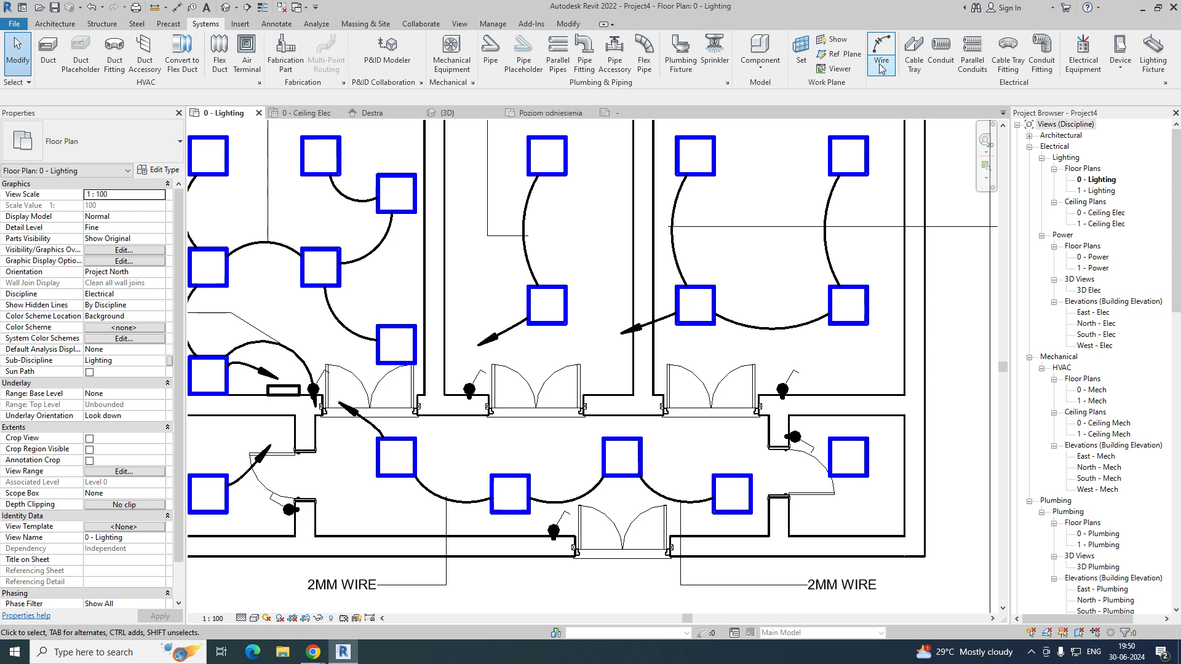
left_click(881, 61)
scroll(461, 394, "up", 1)
left_click(452, 394)
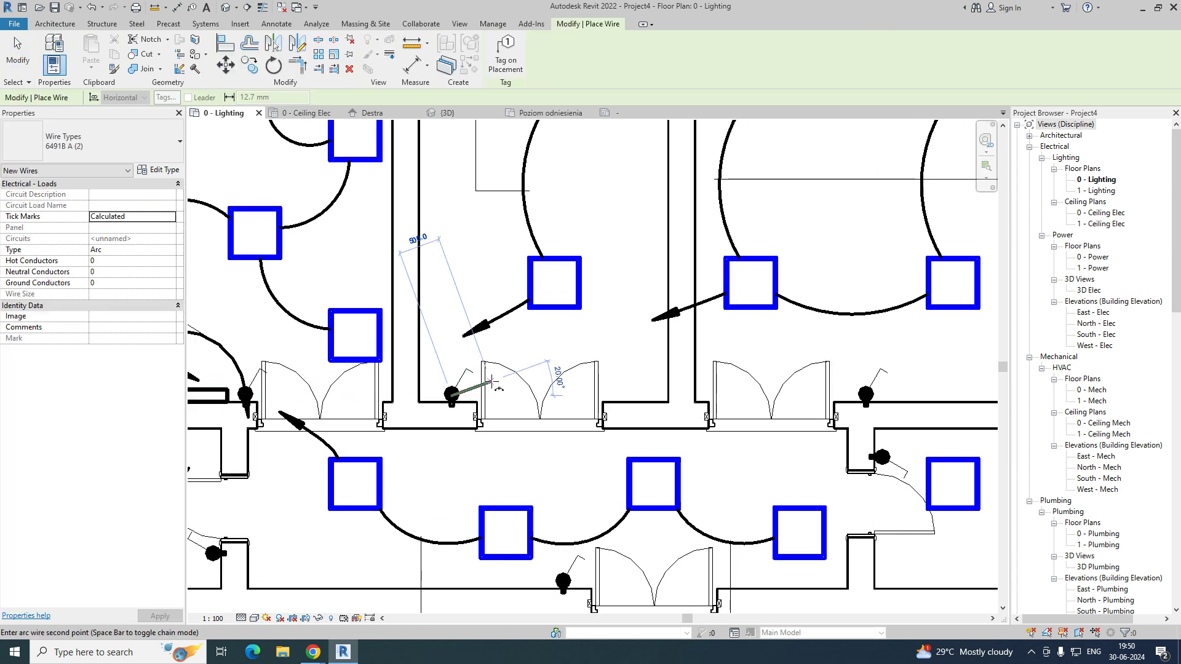
left_click(556, 311)
key("Escape")
key("Escape")
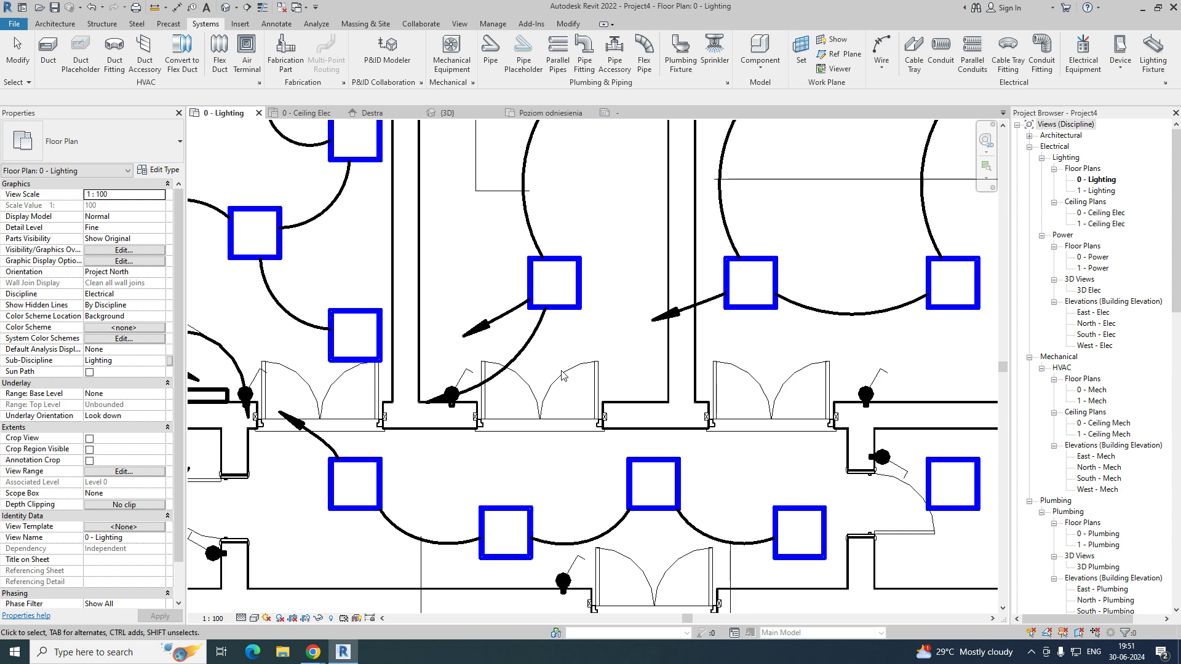
Step: Change the upper-middle room's new switch wire to the 1.5 MM WIRE type
scroll(553, 377, "down", 1)
left_click(524, 363)
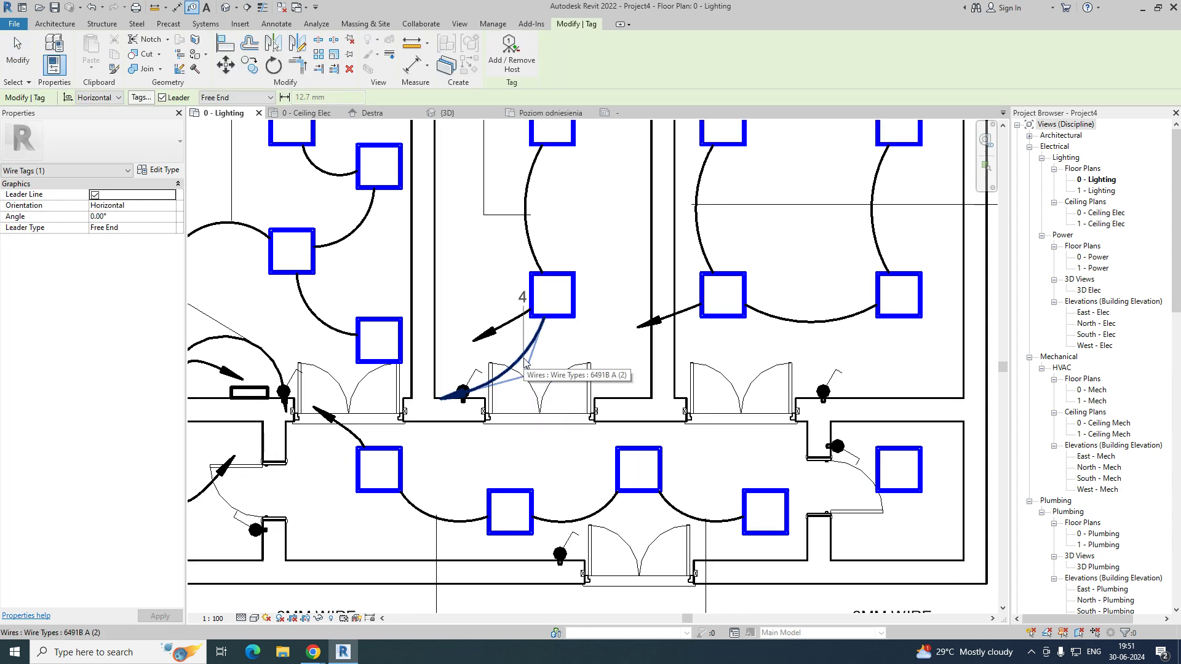
key("Escape")
left_click(526, 359)
right_click(526, 360)
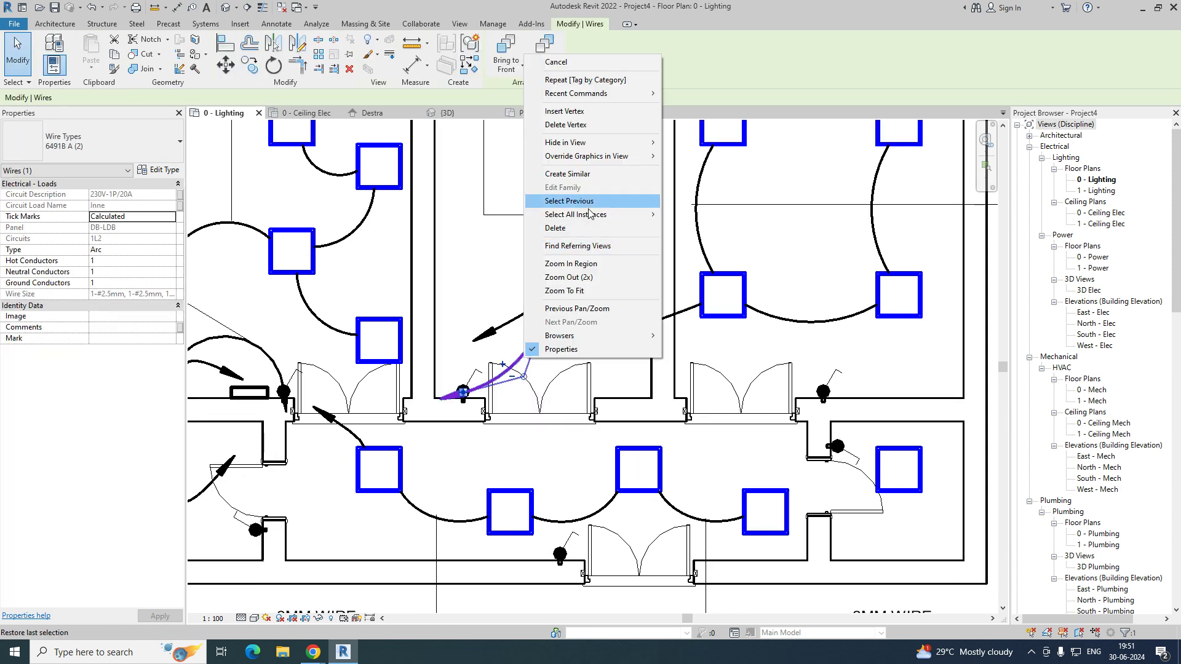
mouse_move(589, 214)
left_click(707, 214)
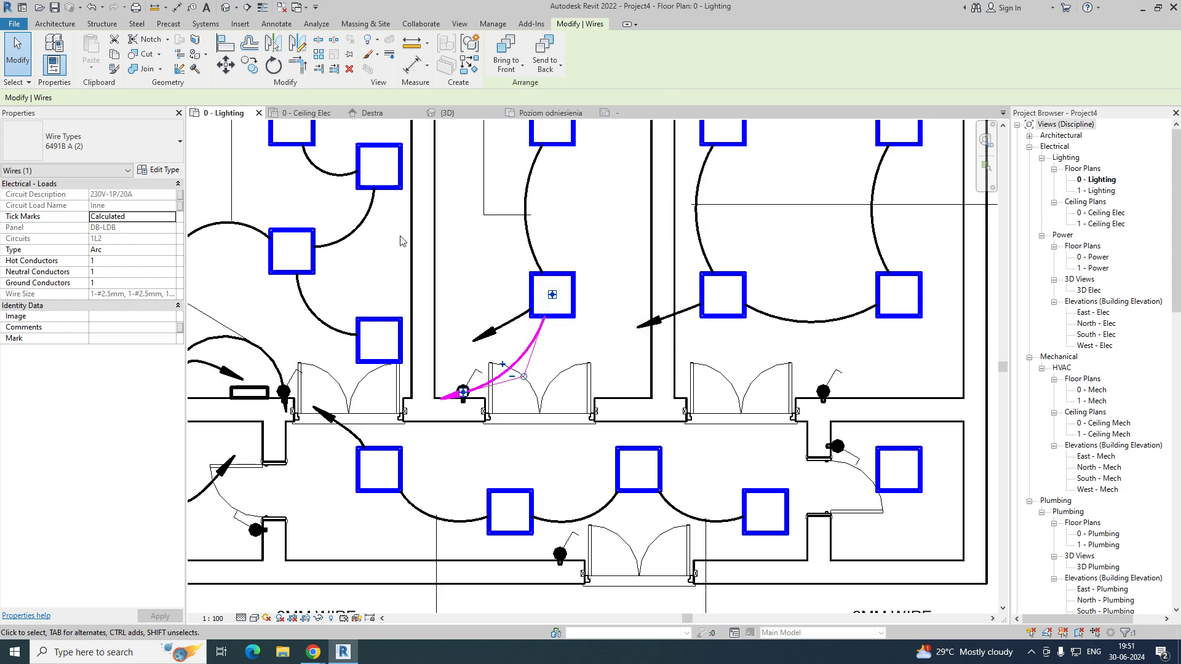
left_click(111, 145)
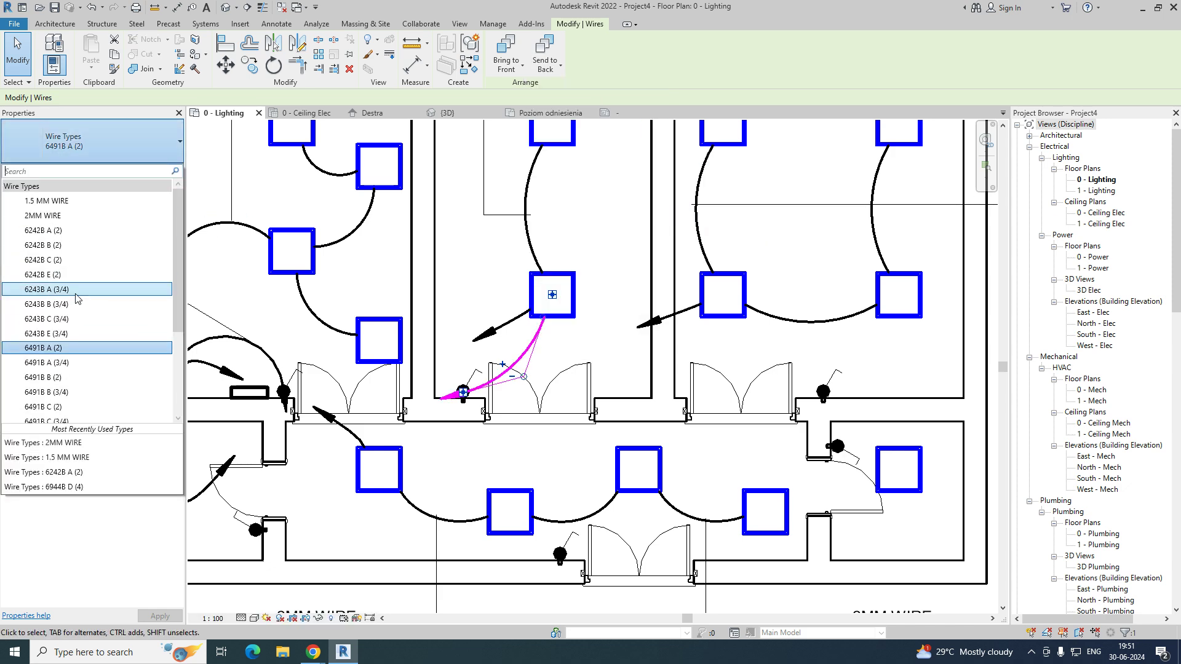
left_click(70, 207)
left_click(552, 414)
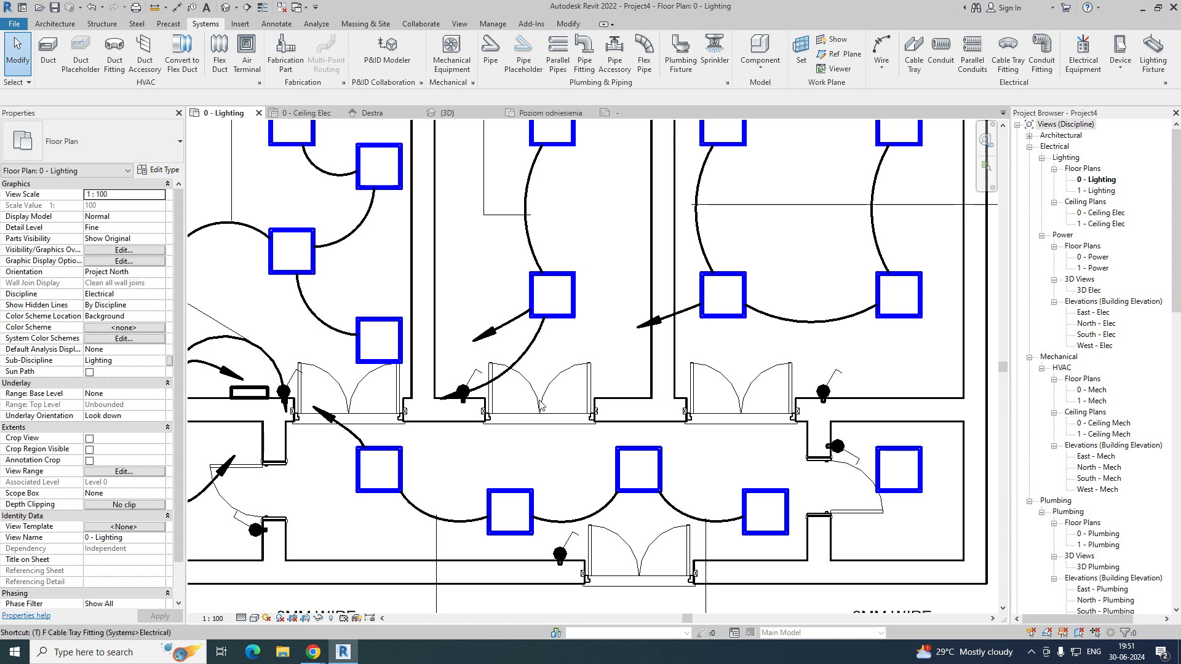
Step: Tag the upper-middle room's switch wire, placing the 1.5 MM WIRE tag outside the right wall, aligned under the 2MM WIRE tag
key("g")
left_click(519, 361)
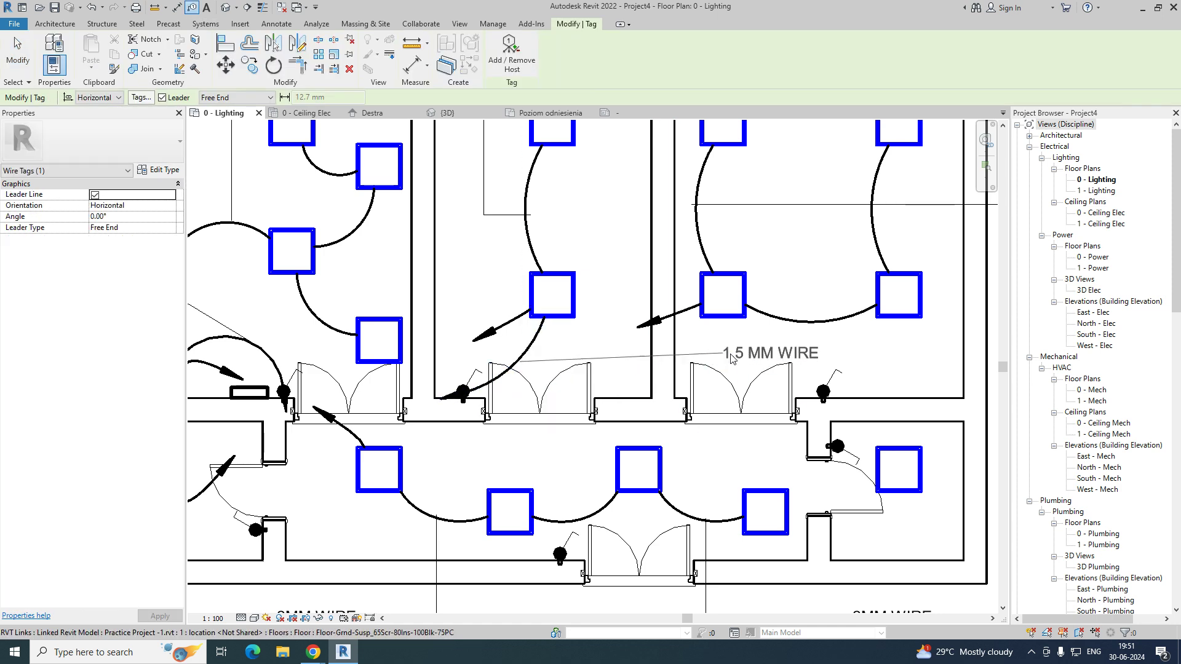
scroll(731, 358, "down", 3)
scroll(762, 369, "up", 1)
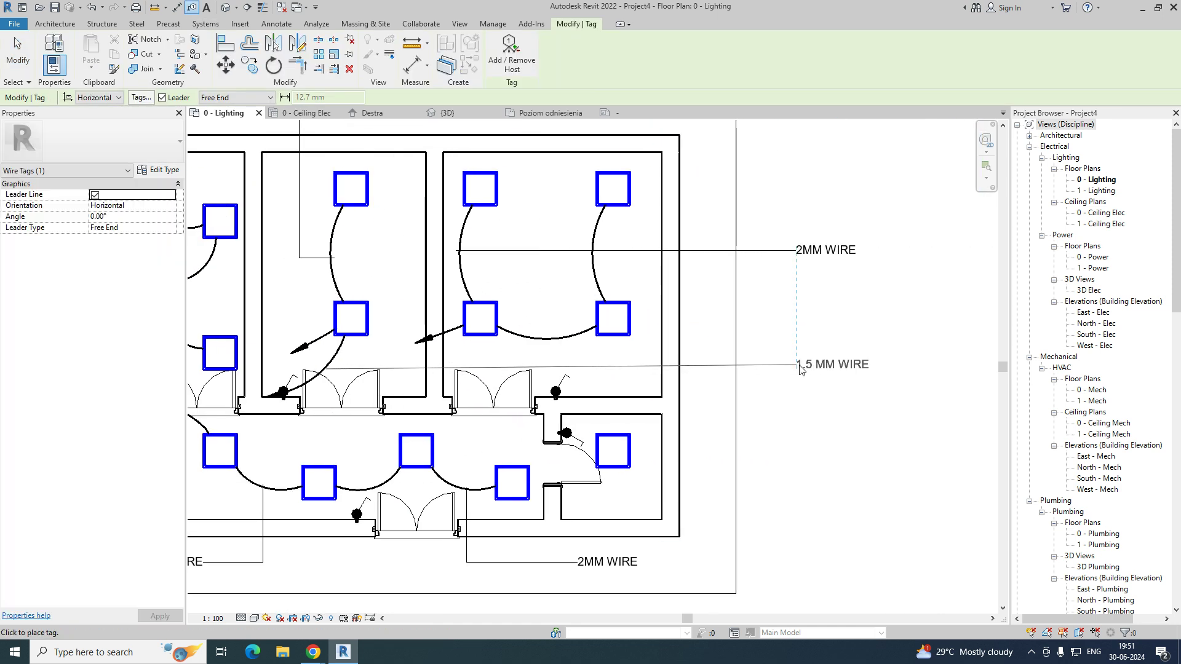
left_click(800, 367)
scroll(624, 380, "down", 2)
middle_click_drag(583, 394, 601, 394)
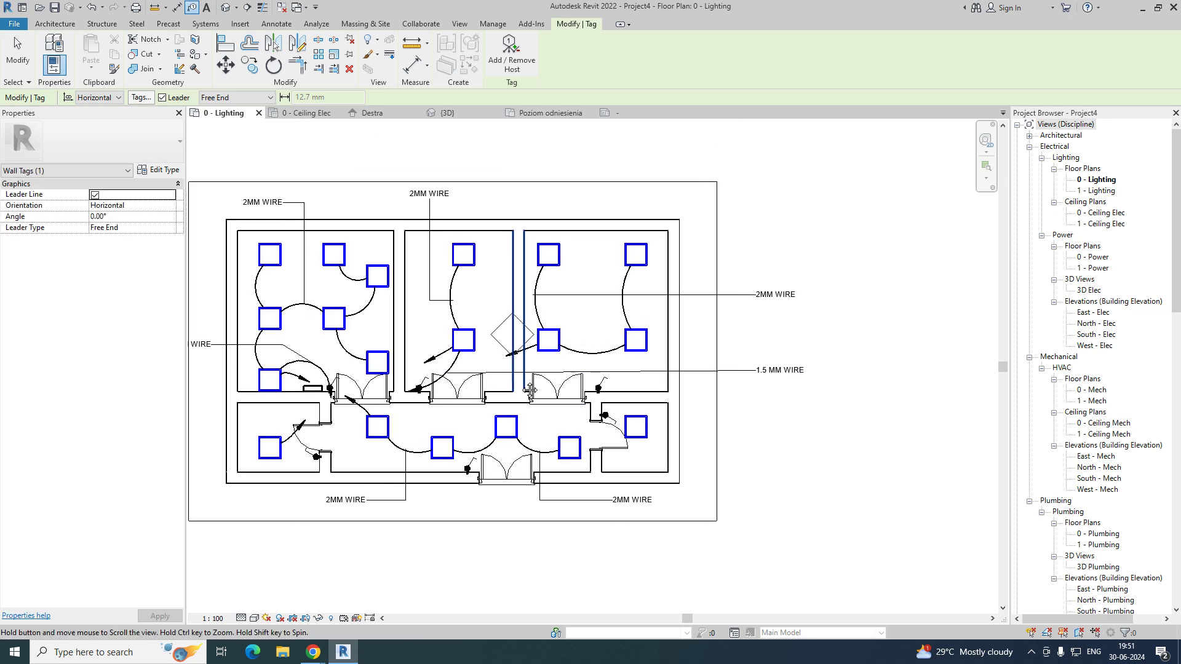
middle_click_drag(522, 391, 550, 386)
middle_click_drag(535, 460, 620, 434)
key("Escape")
Step: Window-select the building's lighting layout in the plan and isolate the selection in a 3D view with a section box
scroll(513, 438, "up", 3)
scroll(531, 440, "up", 1)
scroll(530, 440, "down", 1)
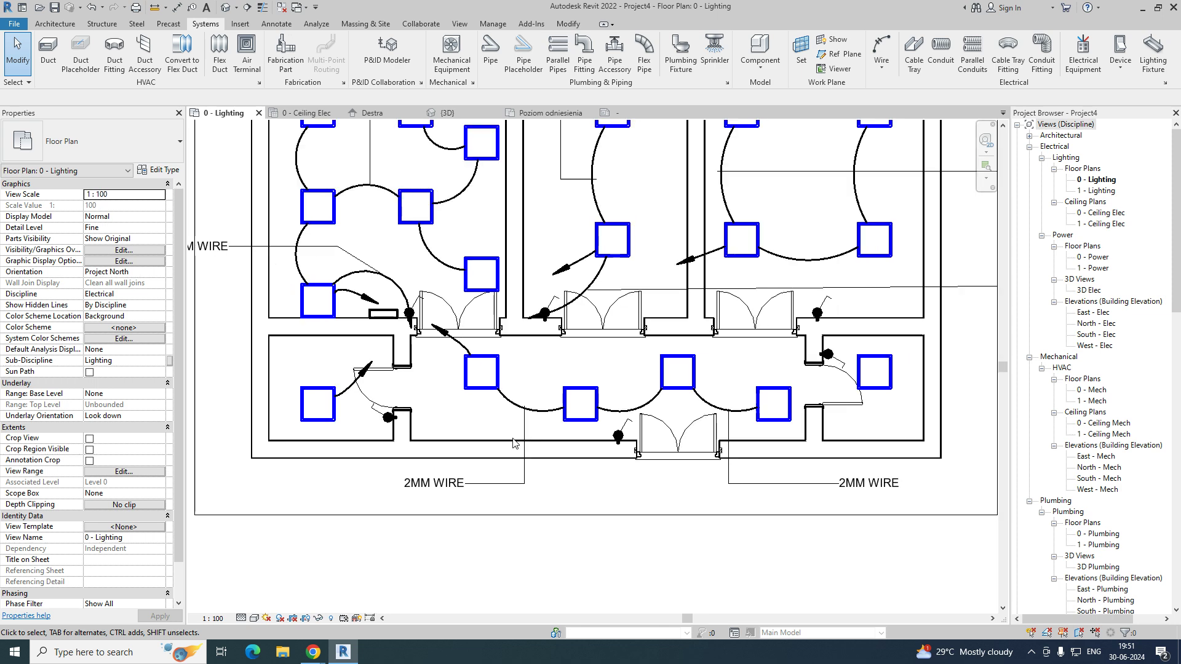
scroll(501, 425, "down", 2)
left_click_drag(297, 217, 736, 492)
left_click(368, 71)
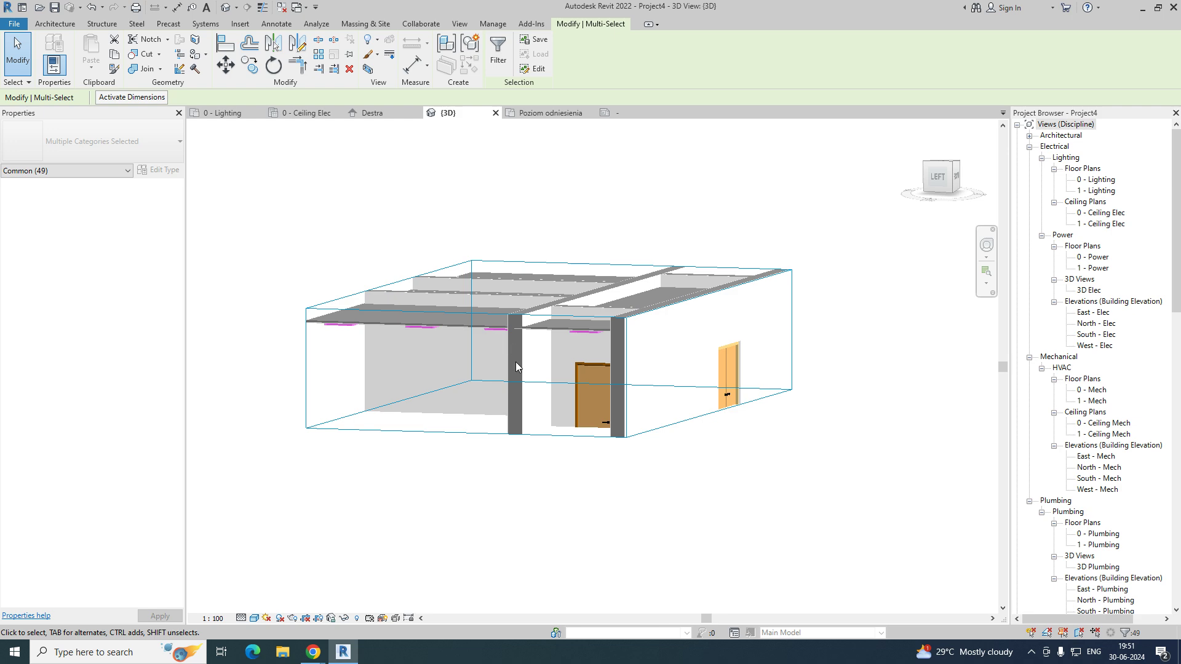
Step: Extend the 3D view's section box above the roof slab and below the floor slab, and inspect the fixtures, switches and panelboard inside
left_click(700, 444)
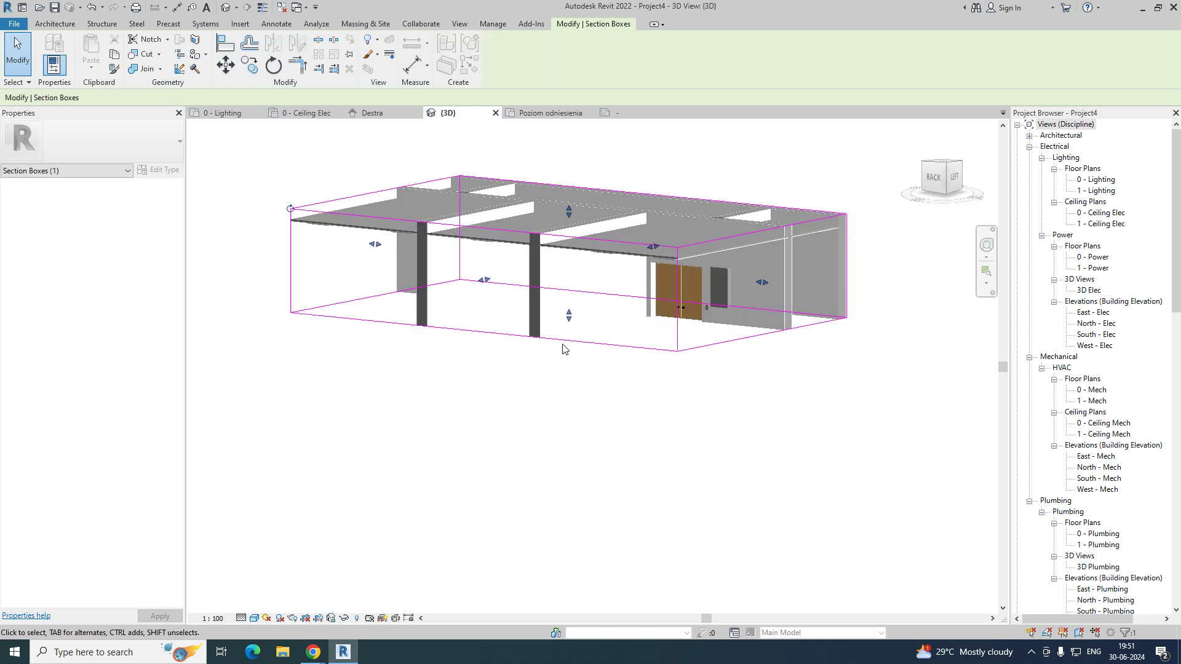
middle_click_drag(567, 543, 611, 332, "shift")
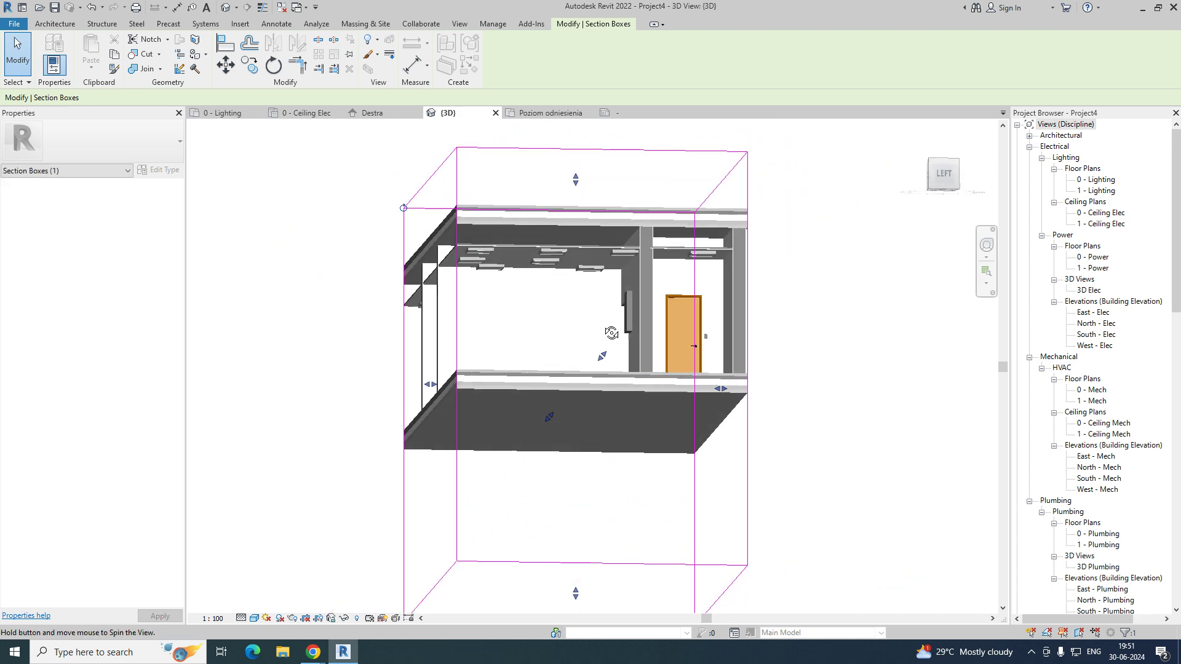
scroll(594, 295, "up", 4)
middle_click_drag(565, 300, 536, 465, "shift")
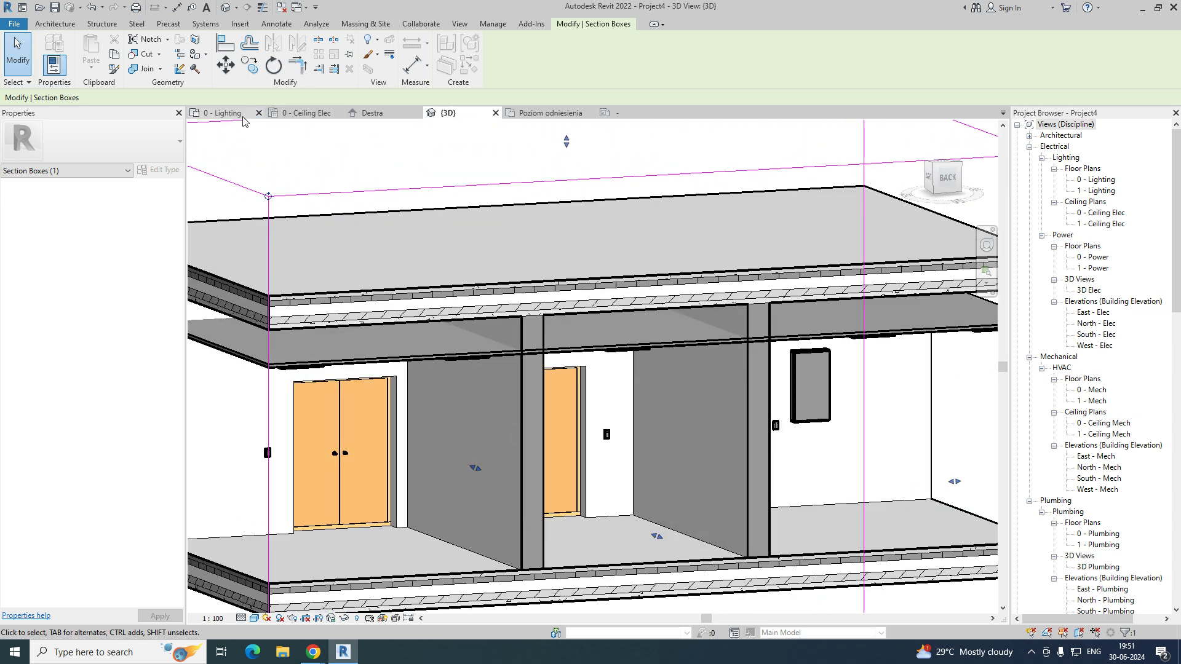